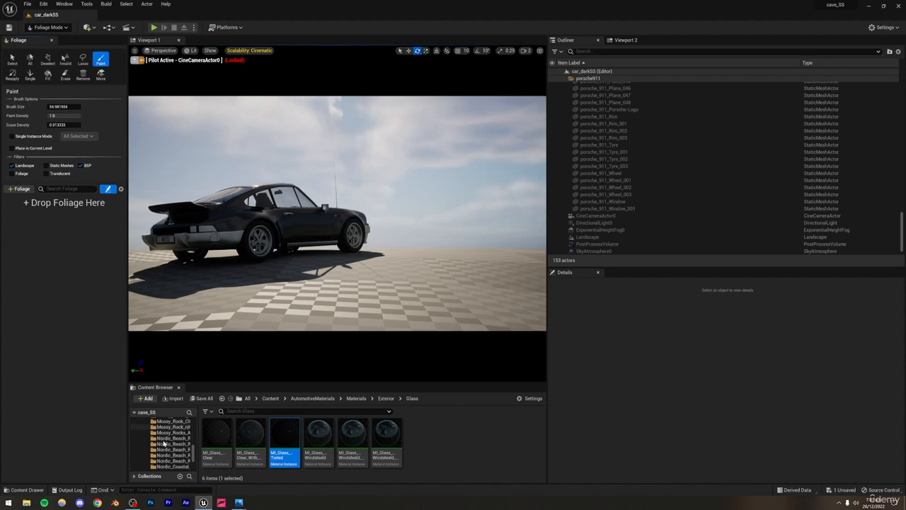
Step: Open the Quixel content library and browse to the Grass category under 3D Plants
scroll(163, 443, up, 2)
click(146, 398)
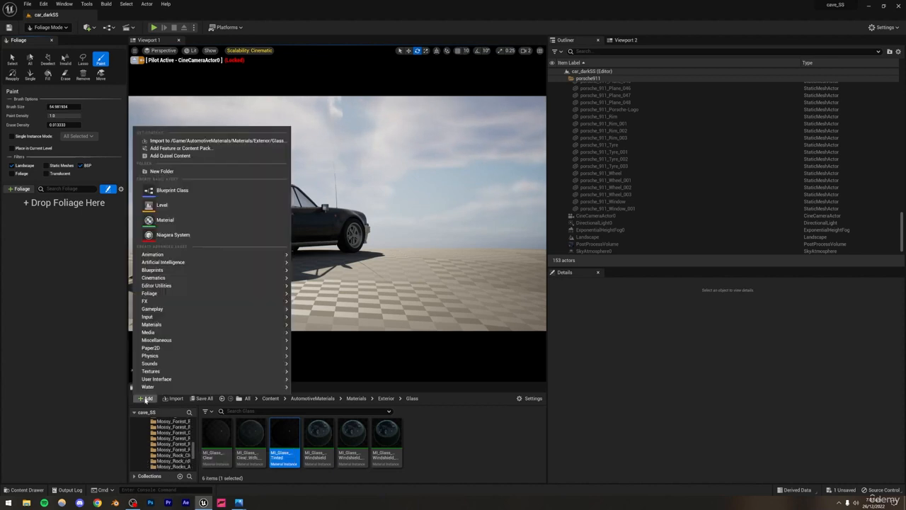
click(160, 161)
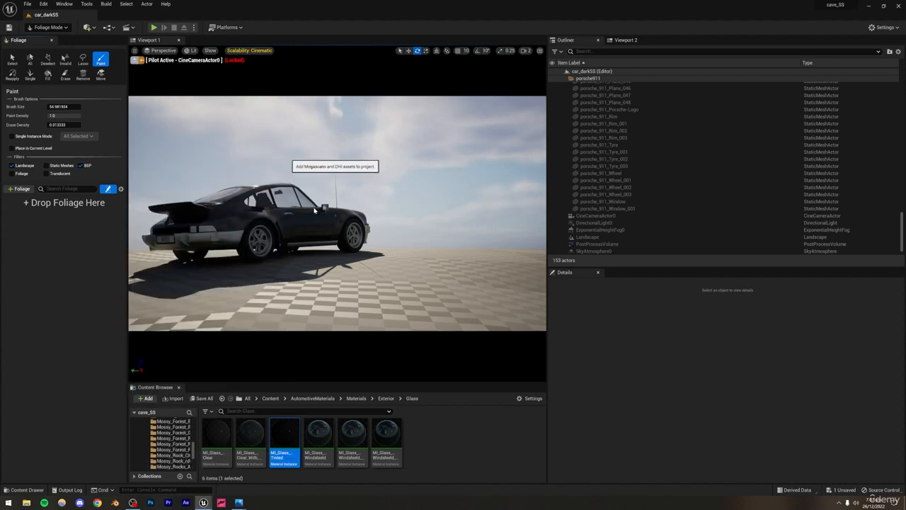
mouse_move(170, 214)
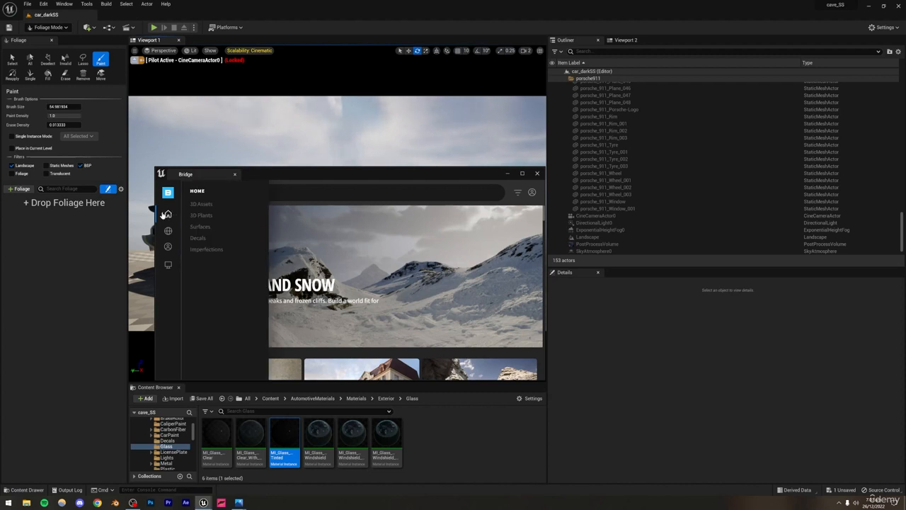
click(202, 215)
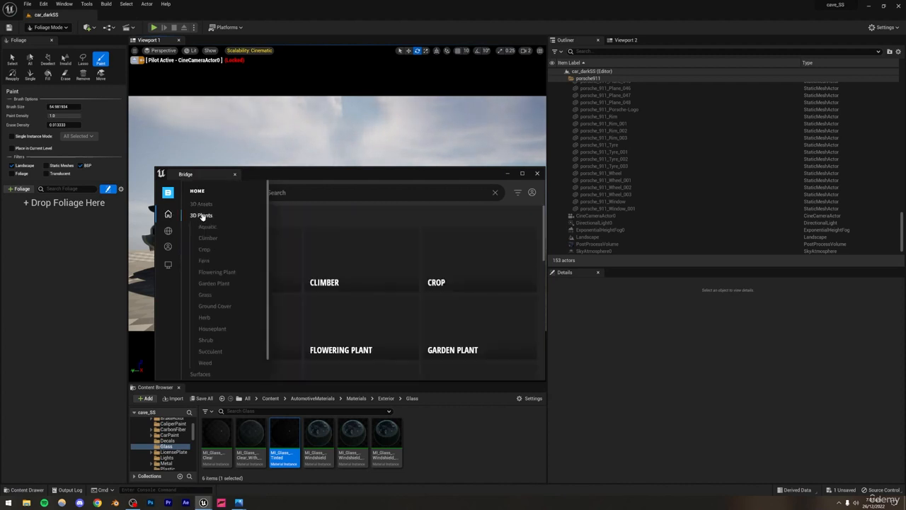
click(203, 293)
Step: Add the Kikuyu Grass plant to the project at Medium Quality and close the Bridge window
scroll(386, 273, down, 3)
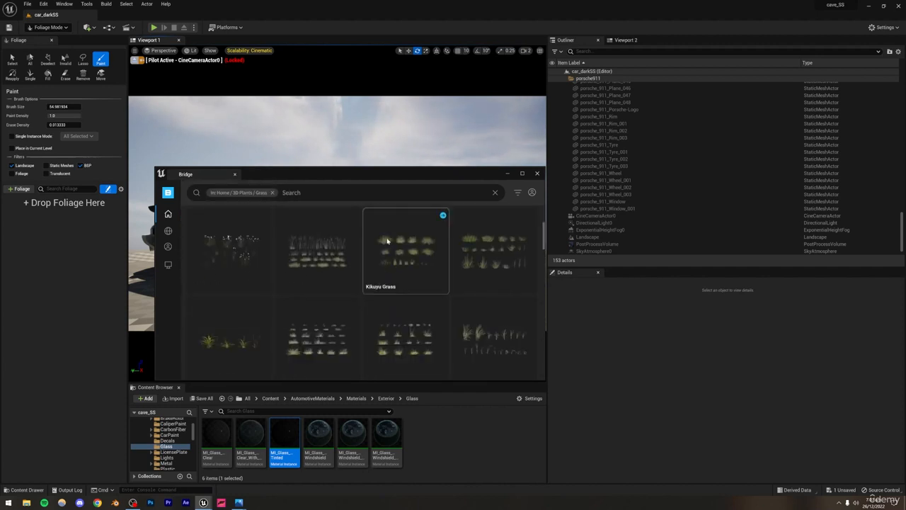
click(407, 251)
scroll(324, 282, down, 1)
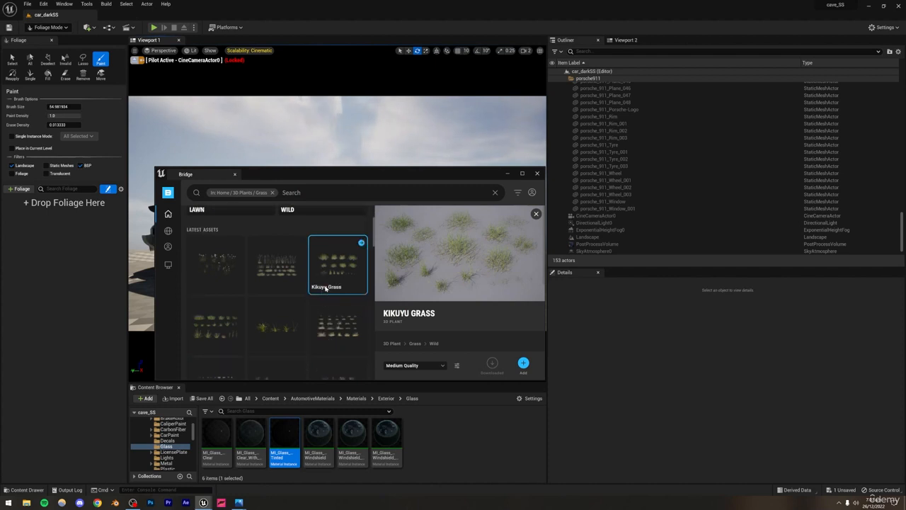
click(523, 363)
click(537, 173)
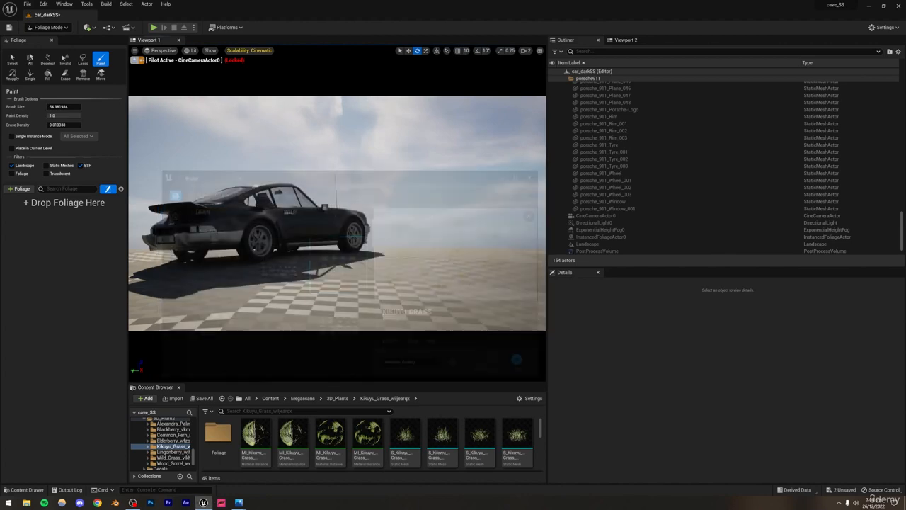
Step: Add all the Kikuyu Grass static meshes from the content folder to the foliage palette
scroll(405, 439, down, 1)
click(406, 436)
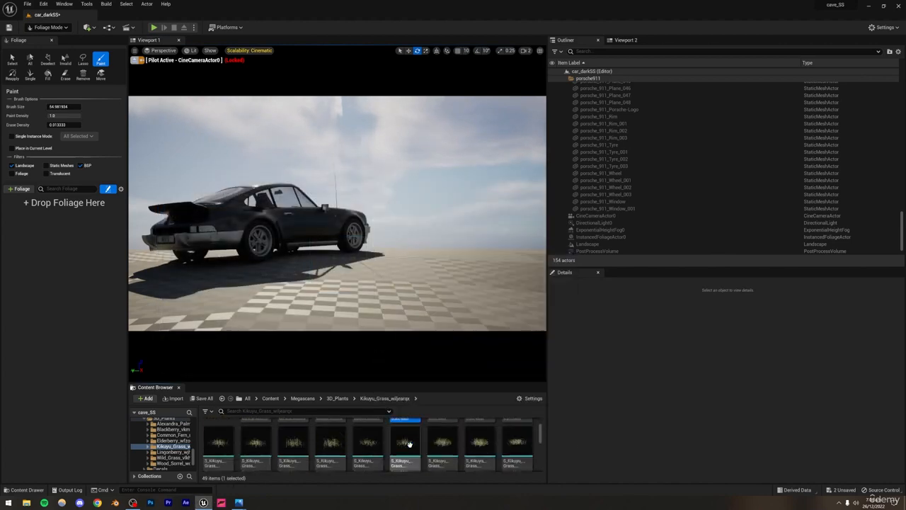
scroll(368, 449, down, 5)
shift+click(293, 453)
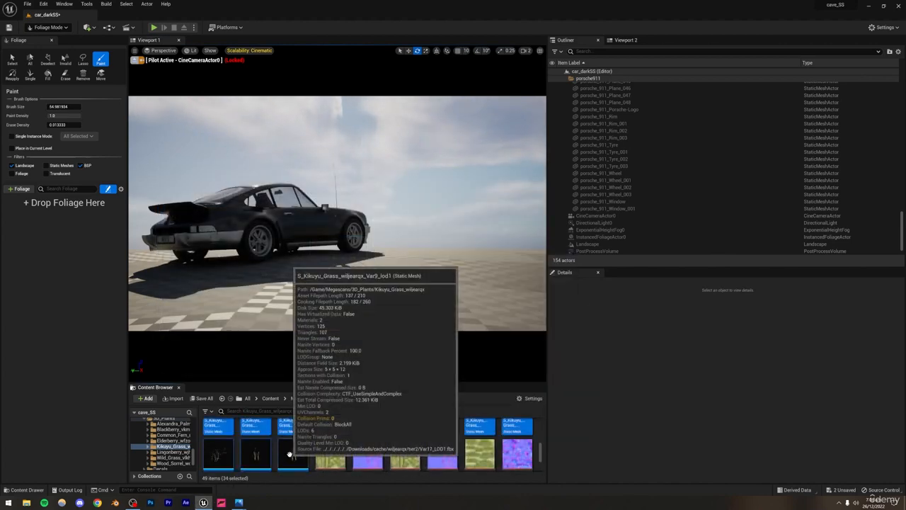
drag(293, 453, 50, 227)
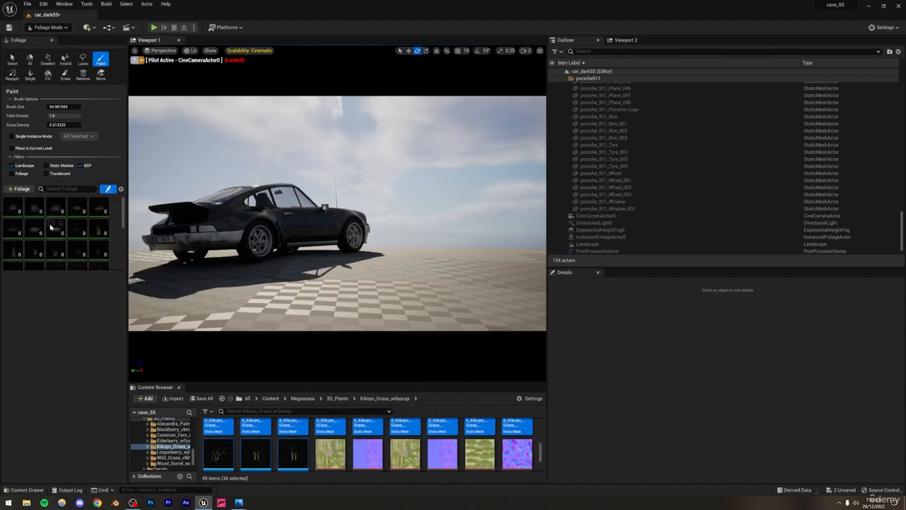
Step: Select every foliage type in the palette and activate them all for painting
click(57, 232)
key(ctrl+a)
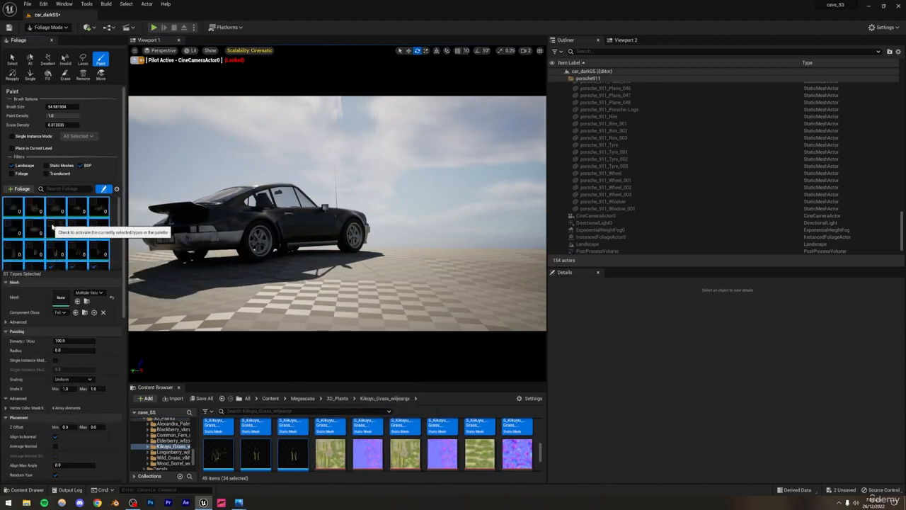
scroll(59, 264, down, 2)
scroll(59, 264, up, 2)
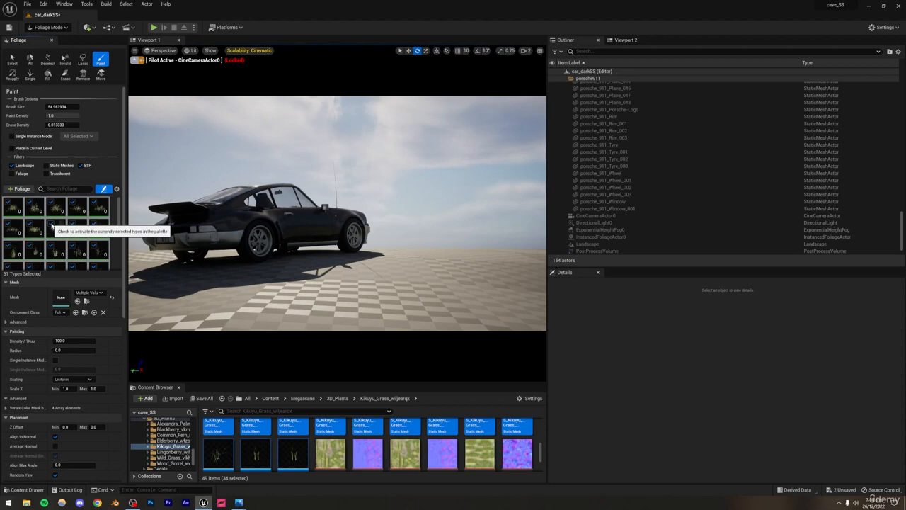
Step: Try painting a stroke of grass across the ground in front of the car, and undo it
scroll(57, 234, down, 3)
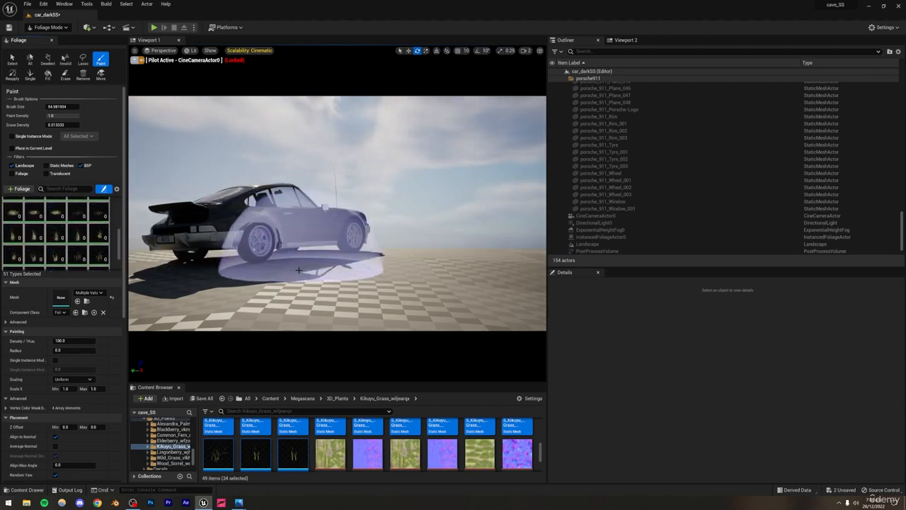
drag(243, 276, 460, 276)
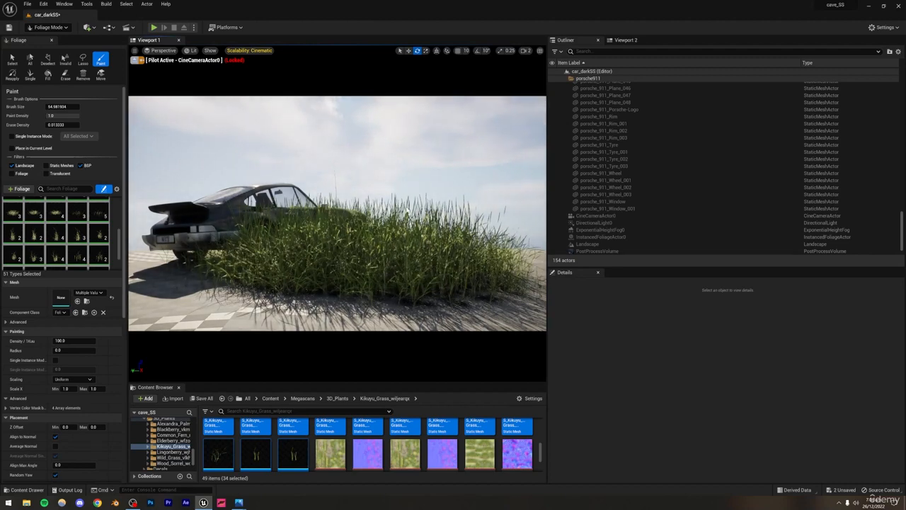
key(ctrl+z)
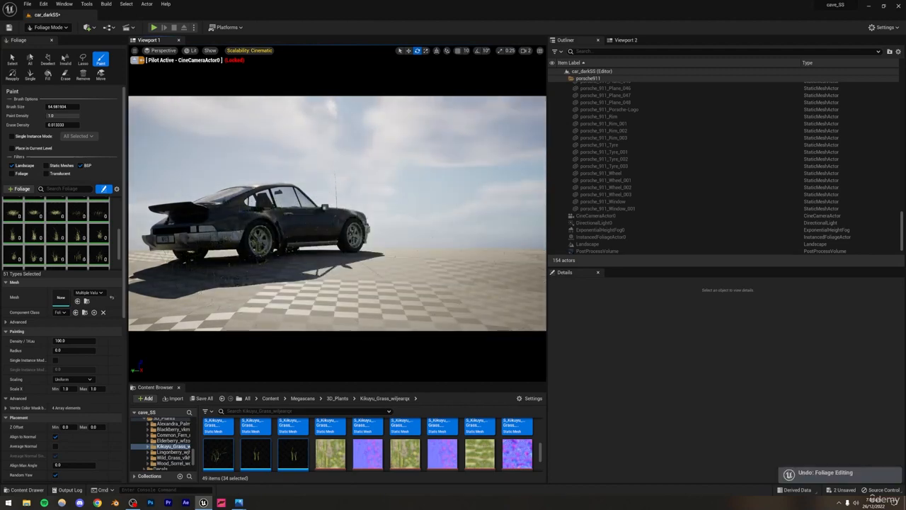
Step: Set the Scale X range of the selected foliage types to a minimum of 0.2 and a maximum of 0.4
text(0.2)
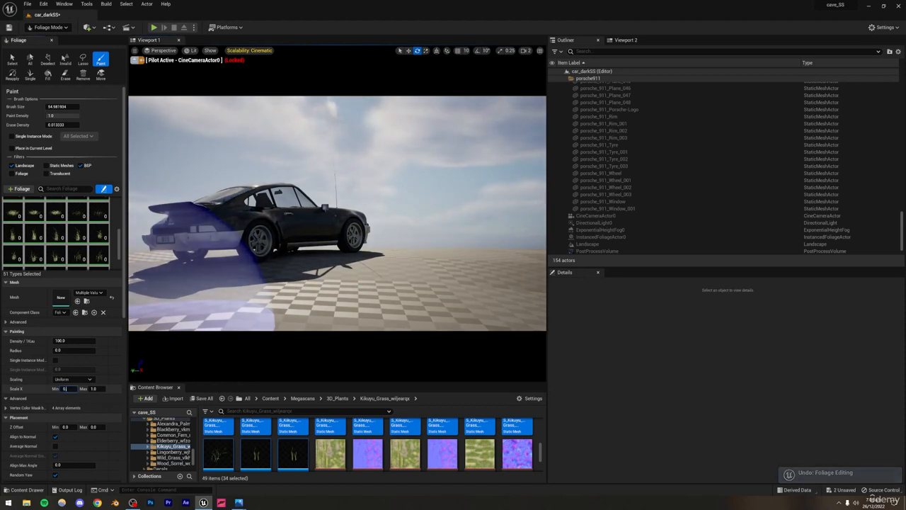
key(Return)
text(0.4)
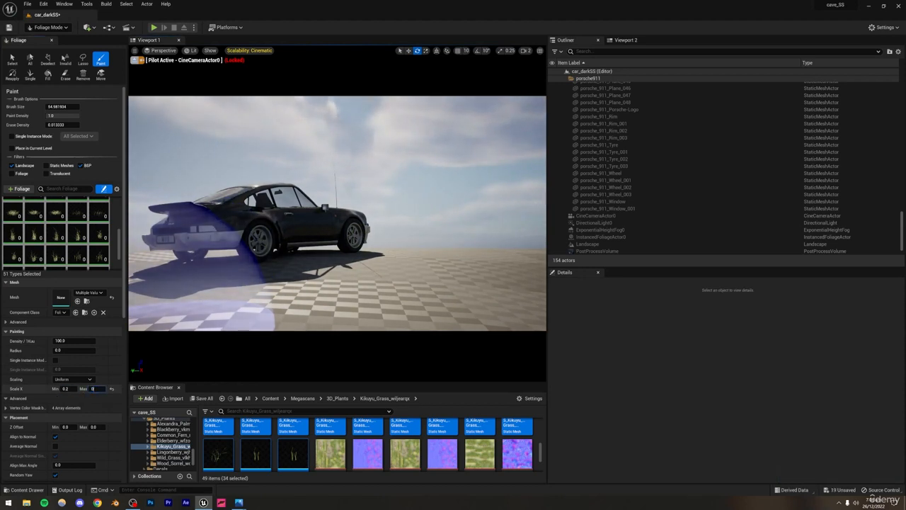
key(Return)
Step: Test the smaller grass scale with paint strokes beside the car, undoing each stroke
mouse_move(354, 268)
mouse_down()
mouse_move(289, 276)
mouse_move(424, 255)
mouse_move(417, 195)
mouse_up()
key(ctrl+z)
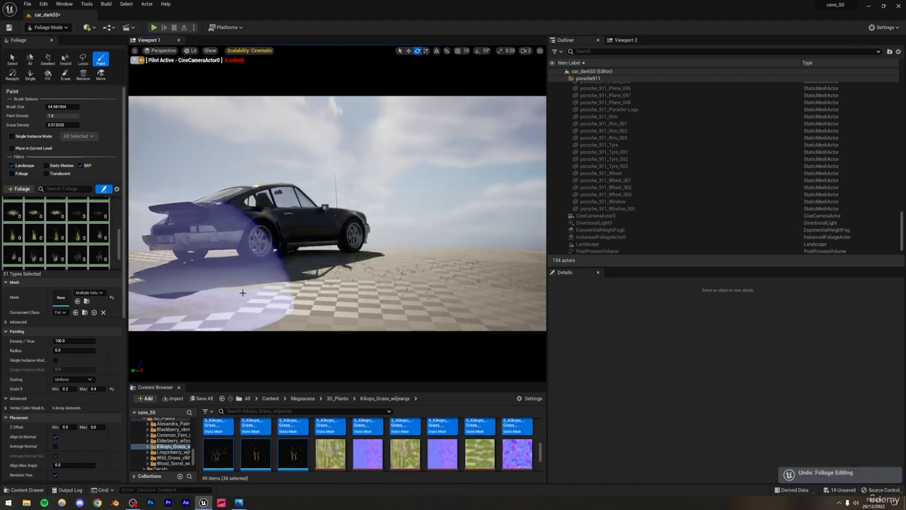
mouse_move(263, 219)
mouse_down()
mouse_move(191, 222)
mouse_move(446, 253)
mouse_move(435, 244)
mouse_up()
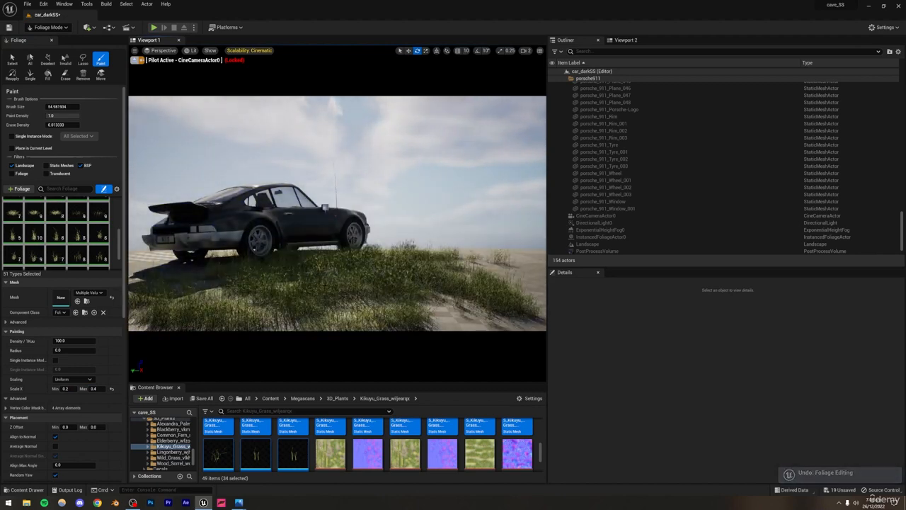
key(ctrl+z)
Step: Set the foliage density to 200, paint grass around and in front of the car in Viewport 2, and return to Selection Mode
click(65, 340)
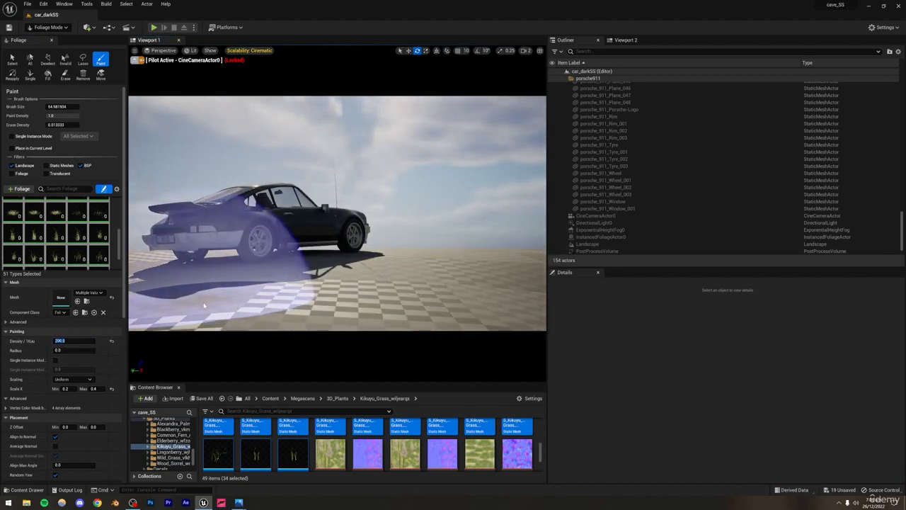
click(626, 39)
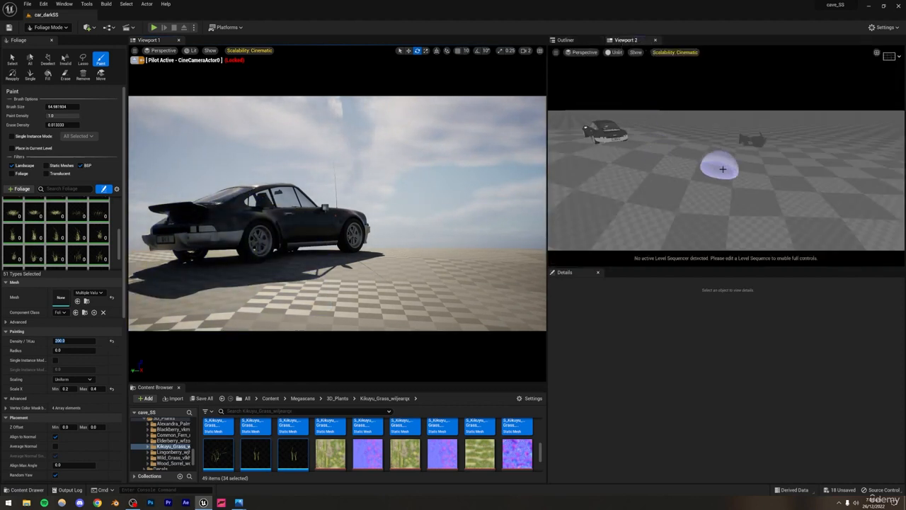
mouse_move(722, 169)
right_down()
mouse_move(683, 160)
mouse_move(699, 200)
mouse_move(674, 208)
mouse_move(681, 221)
right_up()
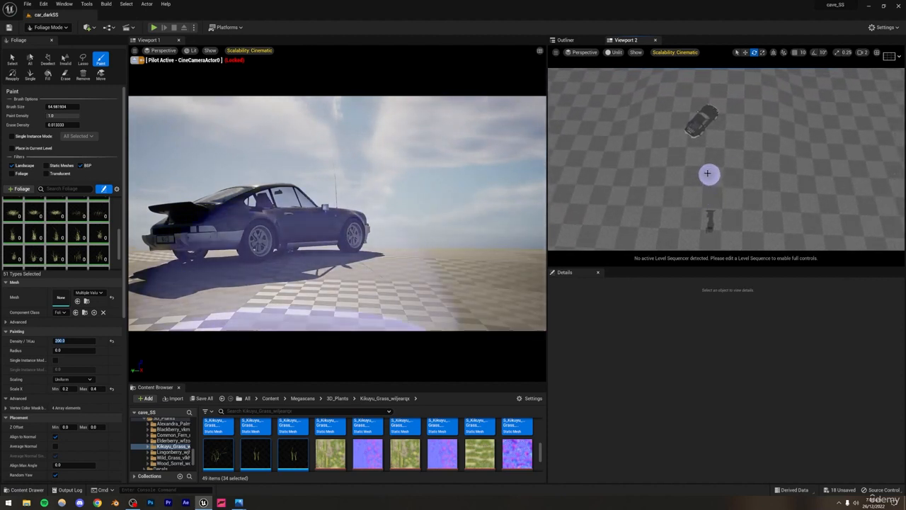
mouse_move(701, 172)
mouse_down()
mouse_move(679, 104)
mouse_move(750, 102)
mouse_move(723, 181)
mouse_move(699, 102)
mouse_move(694, 111)
mouse_move(722, 137)
mouse_move(739, 111)
mouse_move(698, 117)
mouse_move(712, 136)
mouse_move(705, 188)
mouse_move(712, 178)
mouse_move(695, 137)
mouse_move(803, 141)
mouse_up()
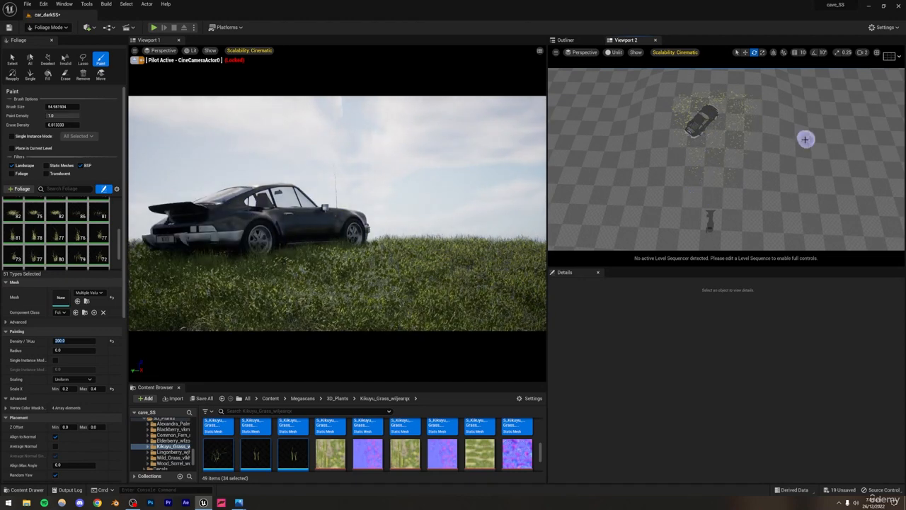
click(47, 27)
click(50, 40)
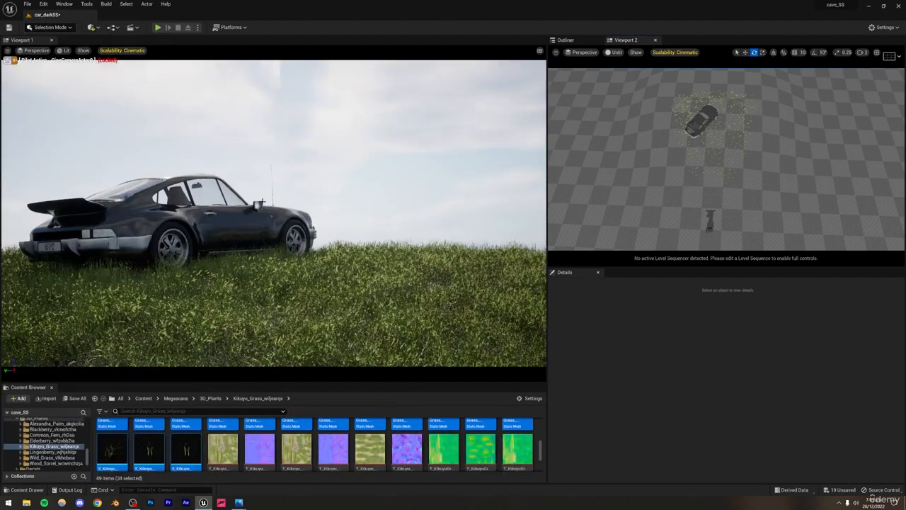
Step: Preview the grass scene in Viewport 1 with Path Tracing, and return the view to Lit
click(70, 51)
click(105, 135)
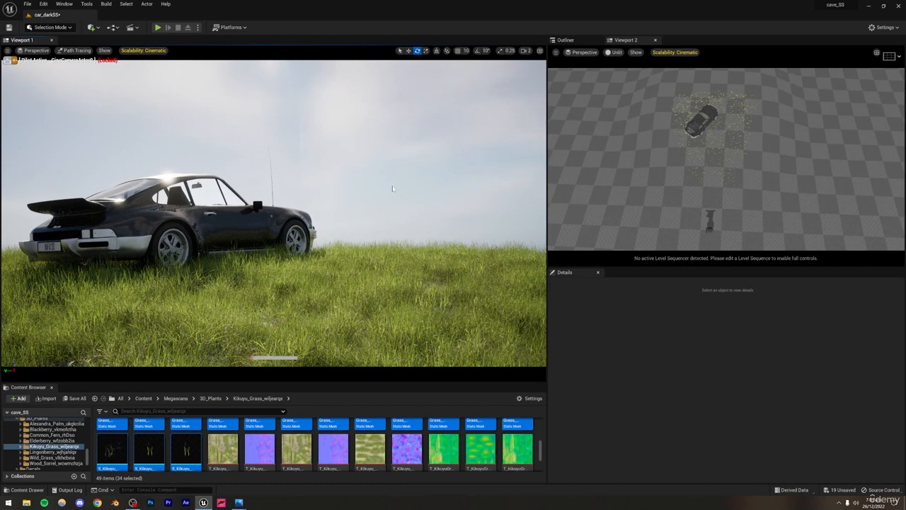
click(75, 50)
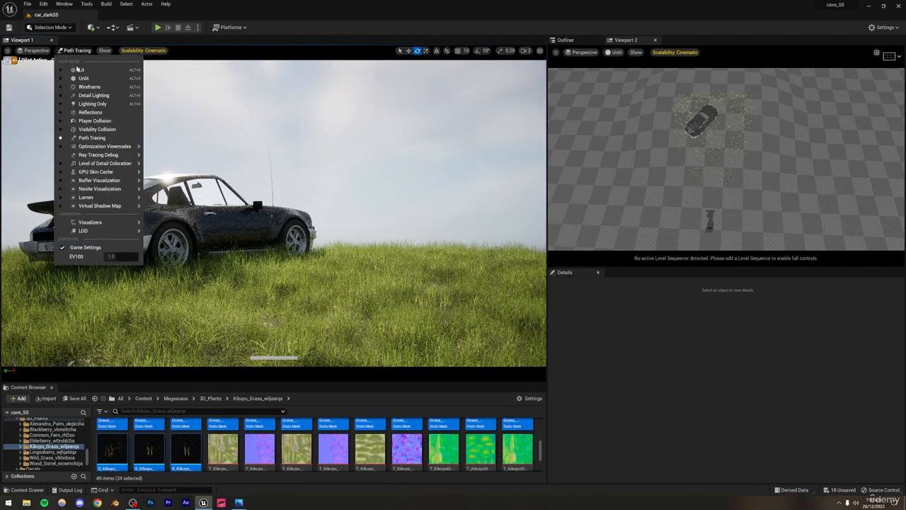
click(81, 70)
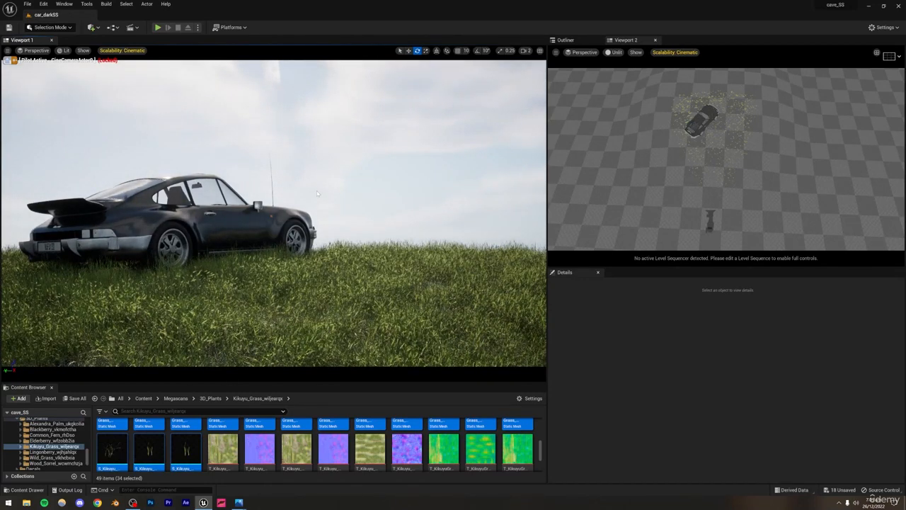
Step: Select the landscape in Viewport 2 and open the Quixel content library
scroll(187, 430, up, 2)
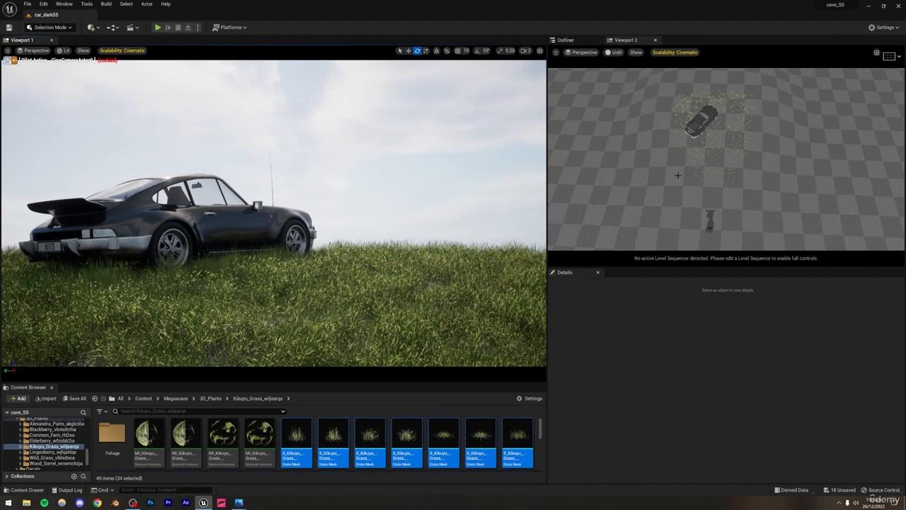
click(586, 171)
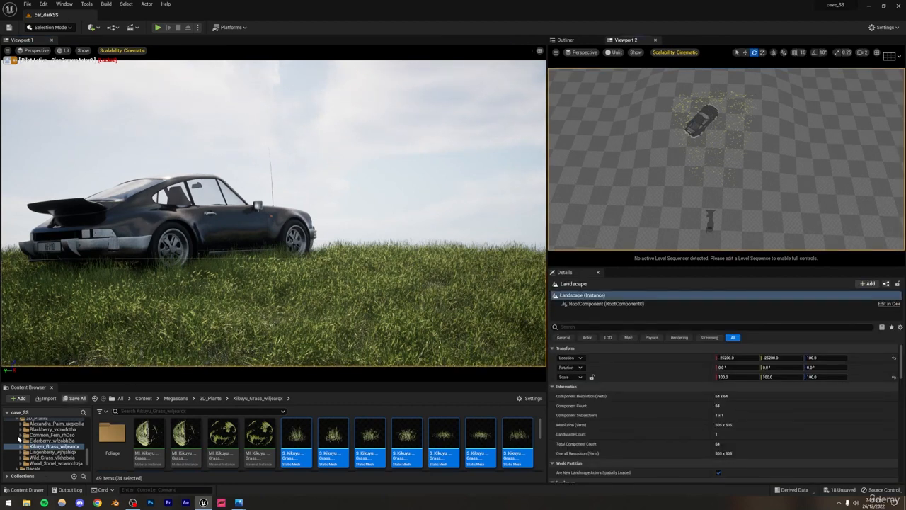
scroll(14, 437, up, 5)
click(20, 400)
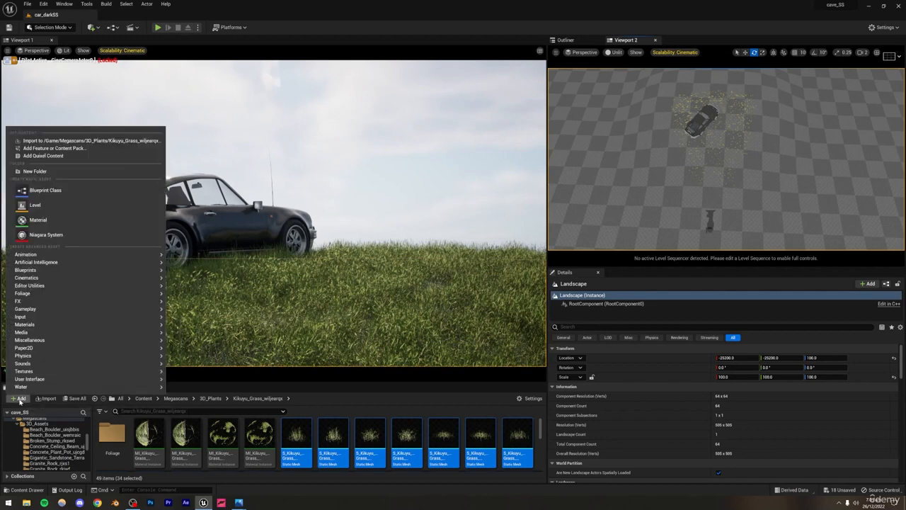
click(64, 156)
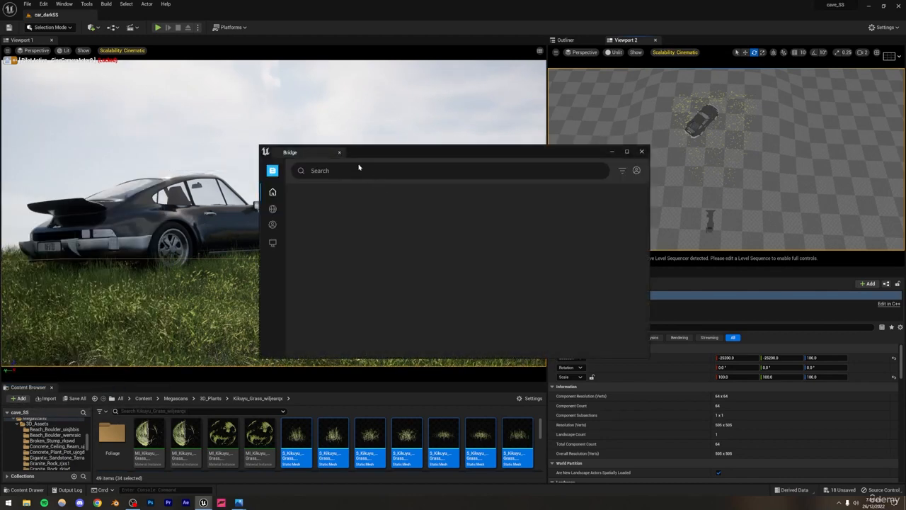
Step: Search Bridge for "grass" and open the details of the Mossy Grass surface
click(368, 171)
text(g)
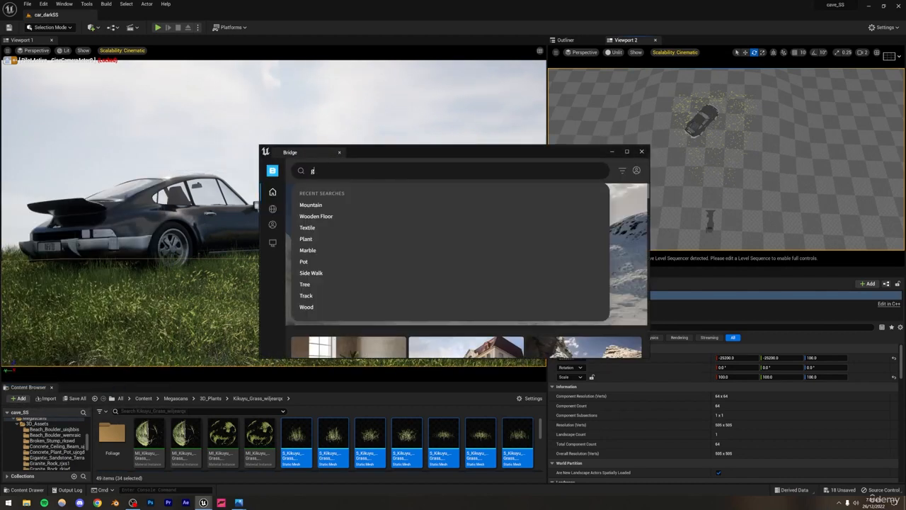
text(rass)
key(Return)
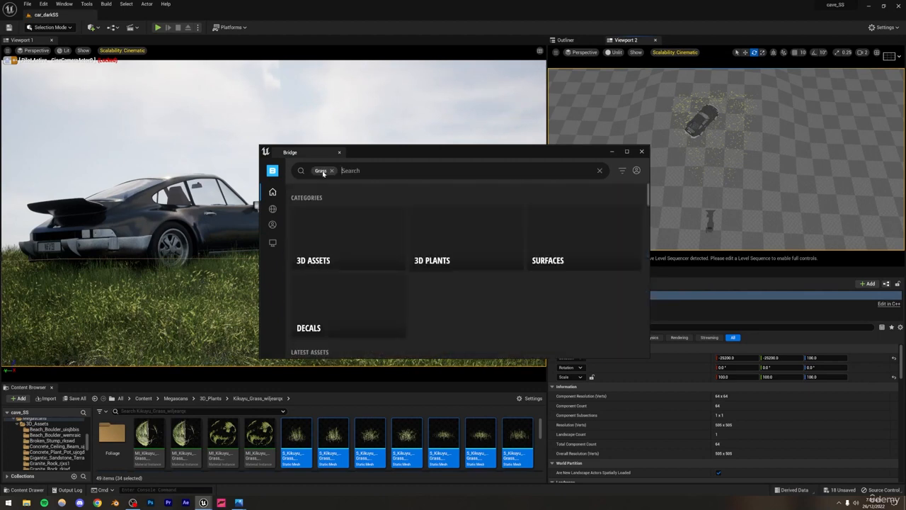
scroll(432, 283, down, 8)
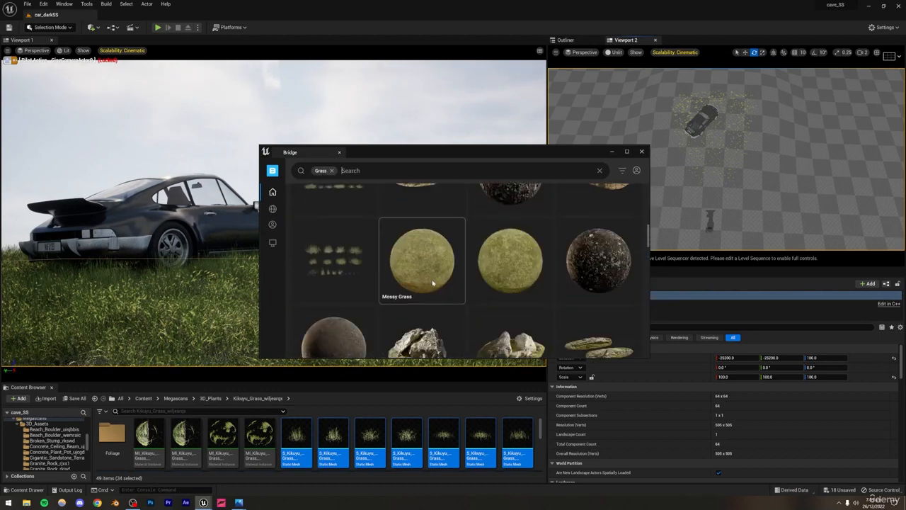
click(404, 225)
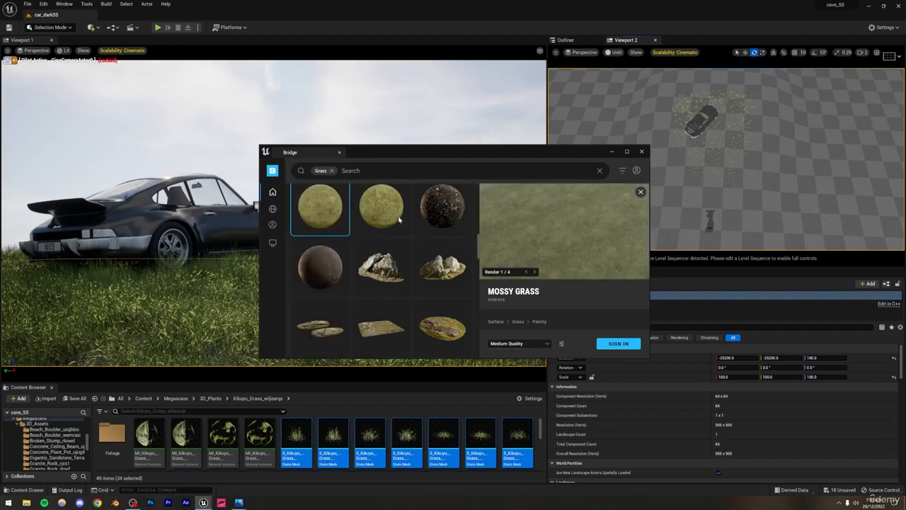
Step: Open the second Mossy Grass surface in Bridge and set its download quality to Low Quality
click(516, 344)
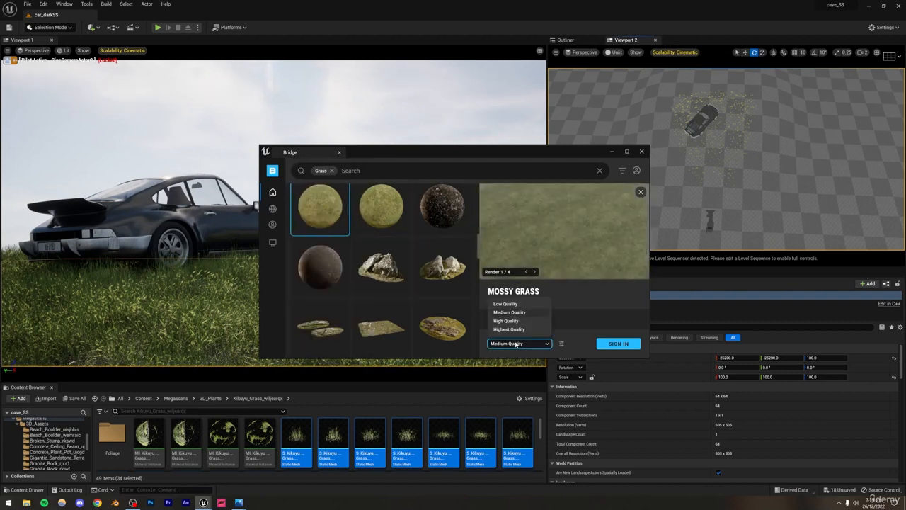
click(505, 303)
click(383, 211)
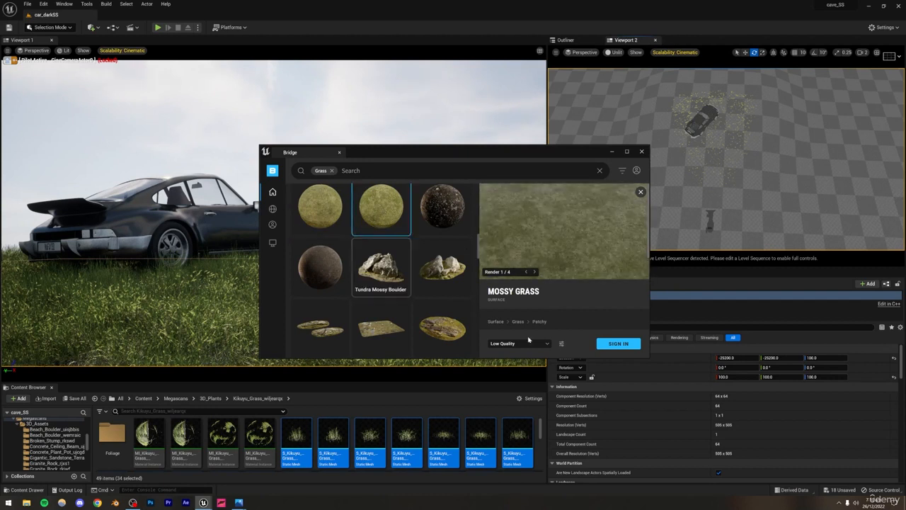
click(517, 343)
click(508, 313)
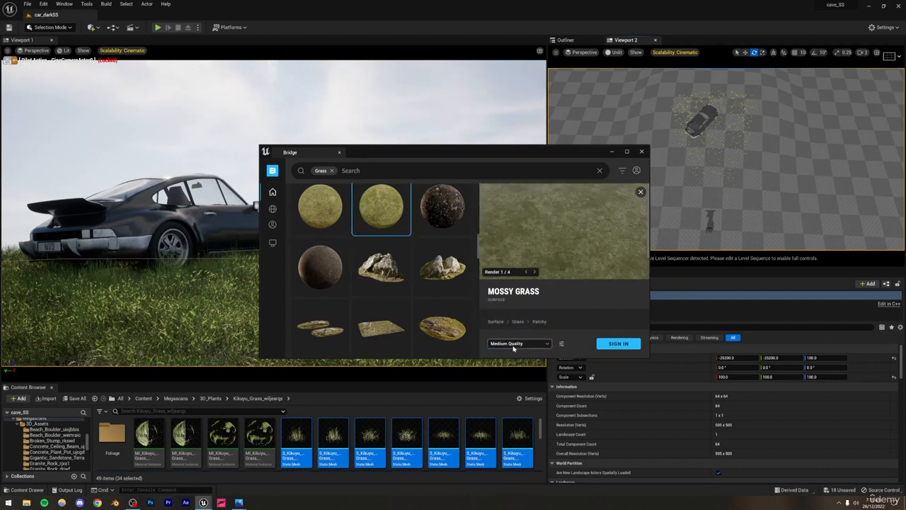
click(514, 345)
click(506, 304)
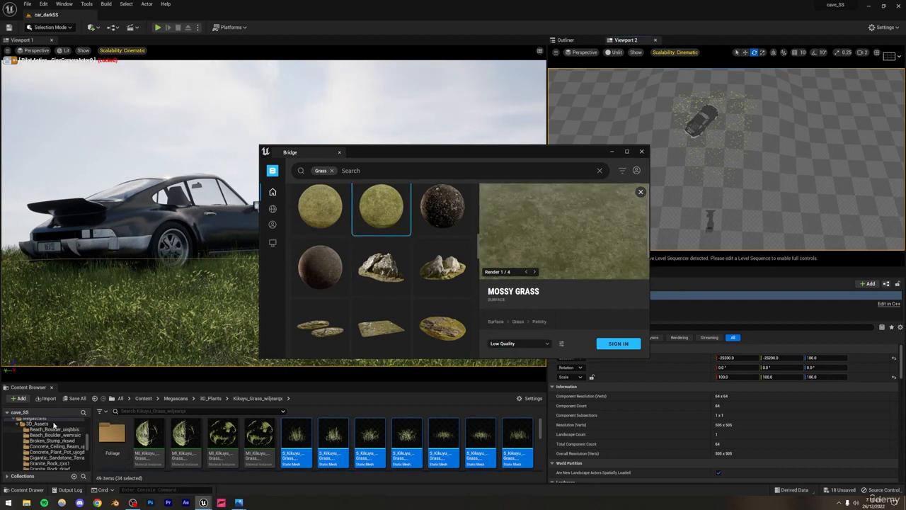
Step: Open the Mossy_Grass folder under the Megascans surfaces in the project content and close Bridge
scroll(33, 434, down, 5)
scroll(33, 435, down, 10)
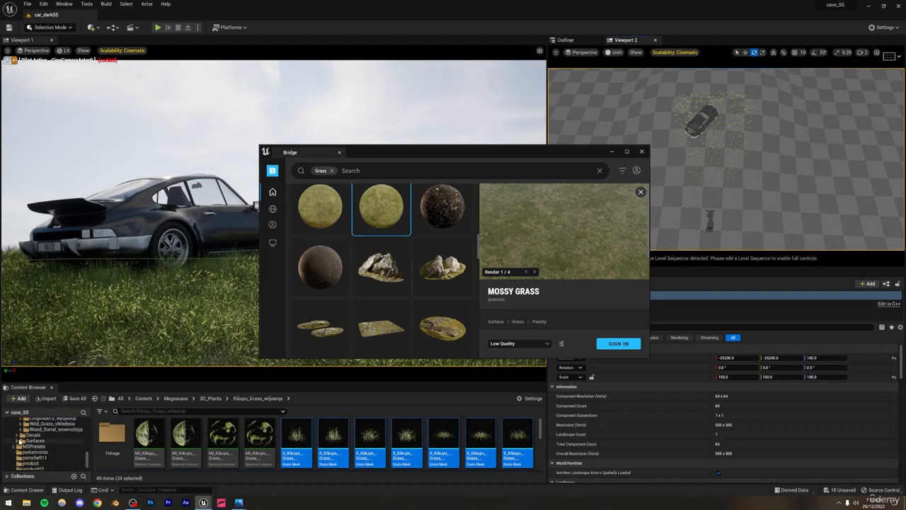
click(19, 440)
scroll(28, 440, down, 1)
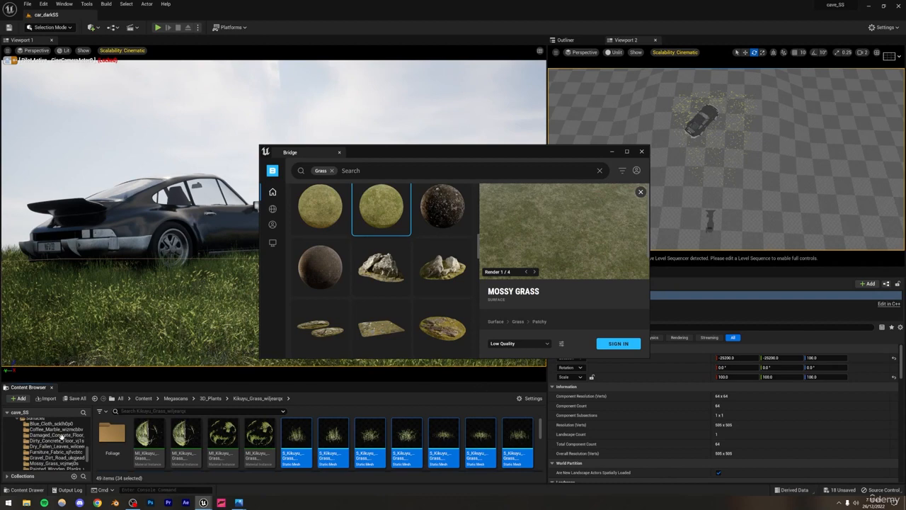
scroll(51, 446, down, 1)
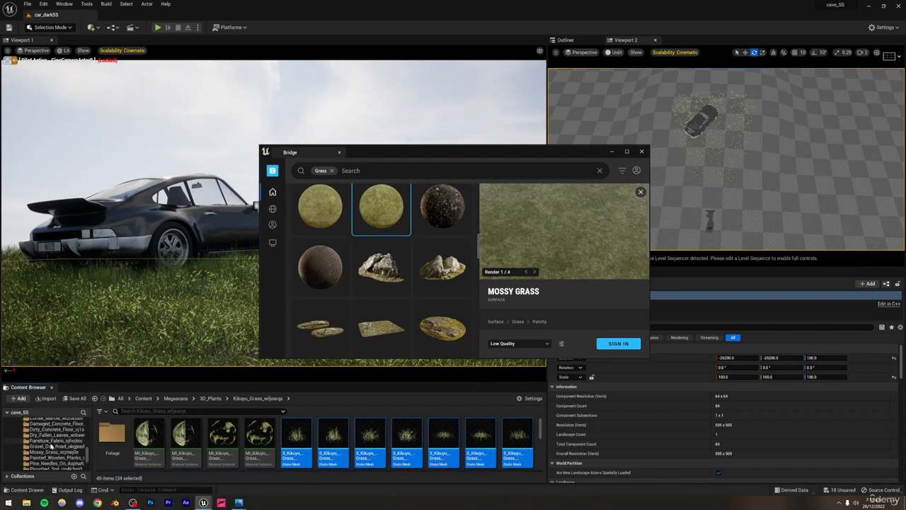
click(49, 451)
click(641, 152)
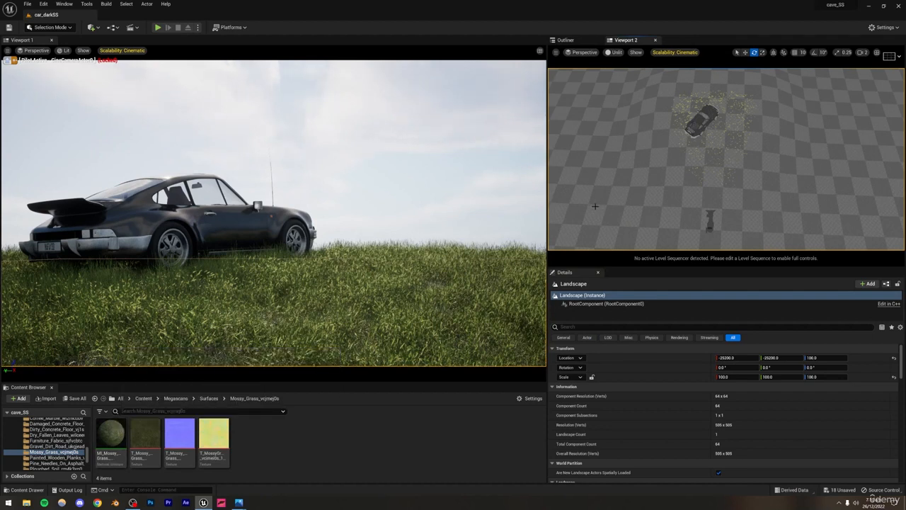
Step: Assign the Mossy Grass material instance as the landscape material and switch Viewport 1 to Path Tracing
scroll(642, 391, down, 5)
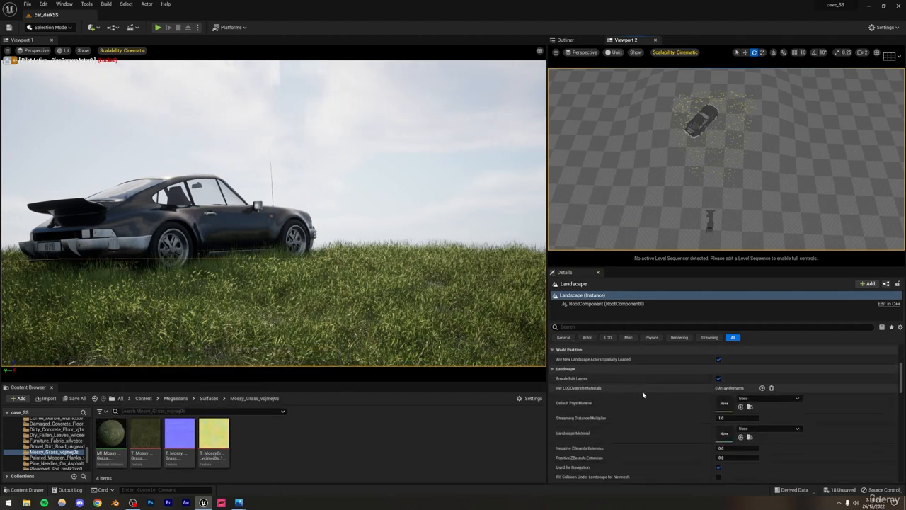
drag(111, 435, 716, 436)
click(243, 311)
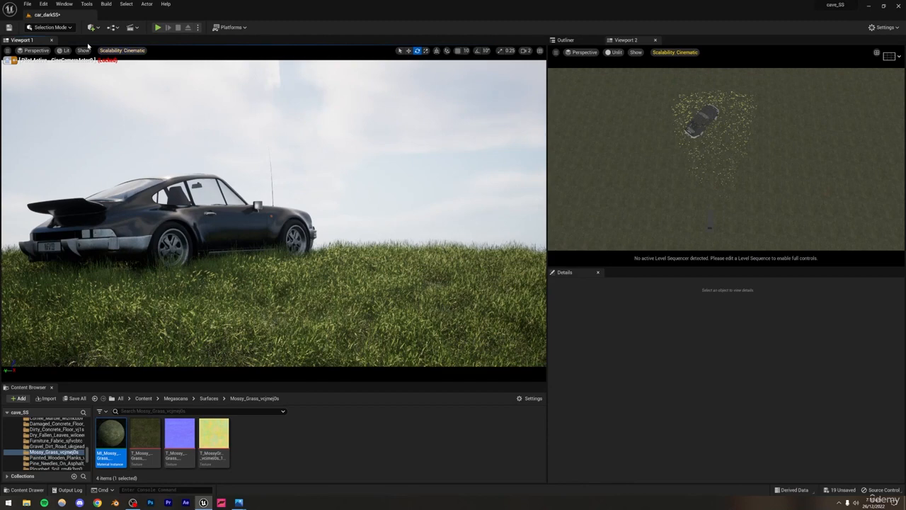
click(66, 51)
click(91, 137)
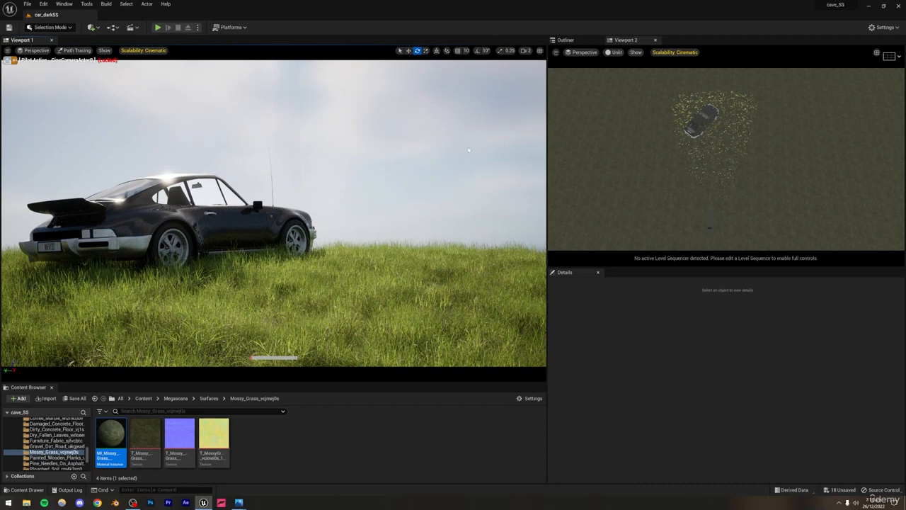
Step: Select DirectionalLight0 and move it into the camera view, placing it in the sky beyond the car's front
click(573, 40)
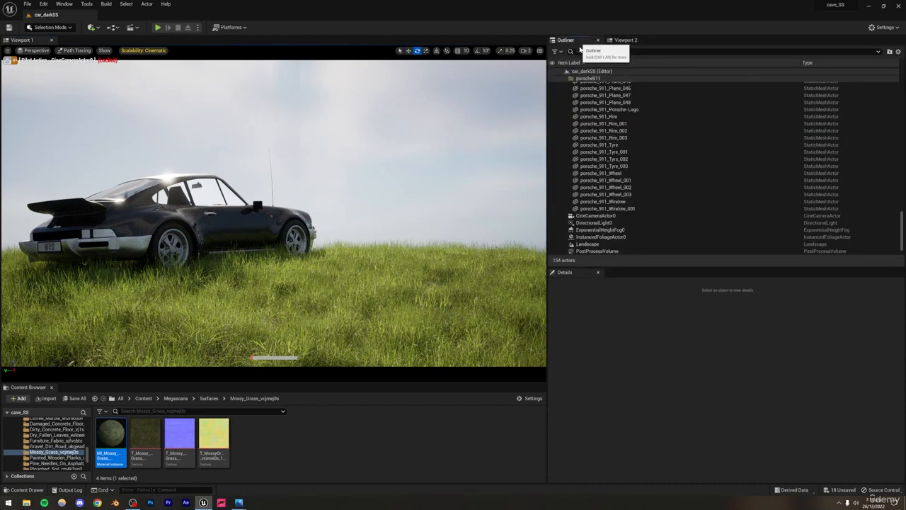
click(580, 223)
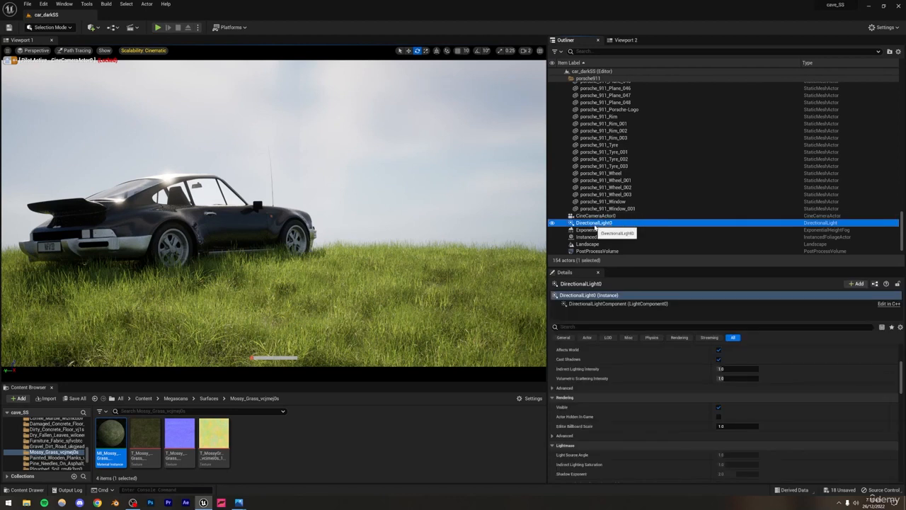
click(626, 40)
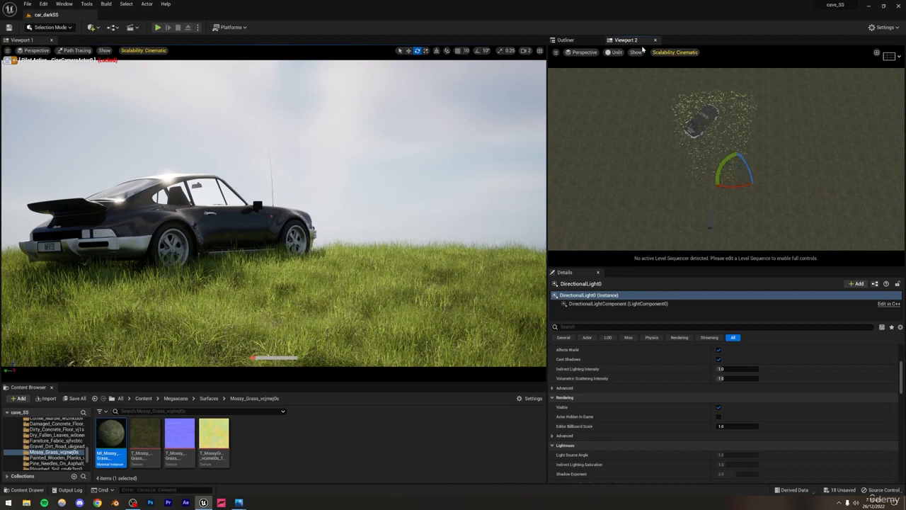
click(408, 51)
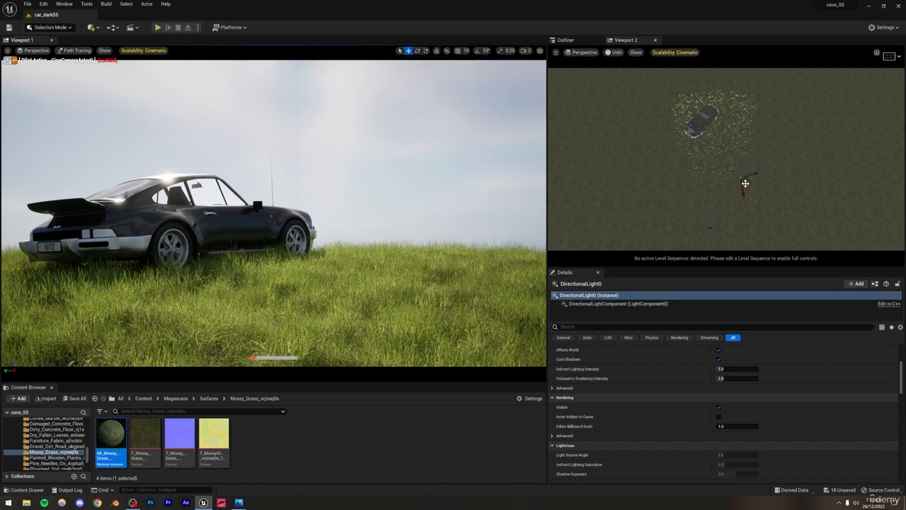
click(437, 51)
mouse_move(737, 182)
mouse_down()
mouse_move(698, 111)
mouse_move(693, 86)
mouse_move(708, 126)
mouse_move(702, 101)
mouse_move(714, 99)
mouse_move(717, 76)
mouse_up()
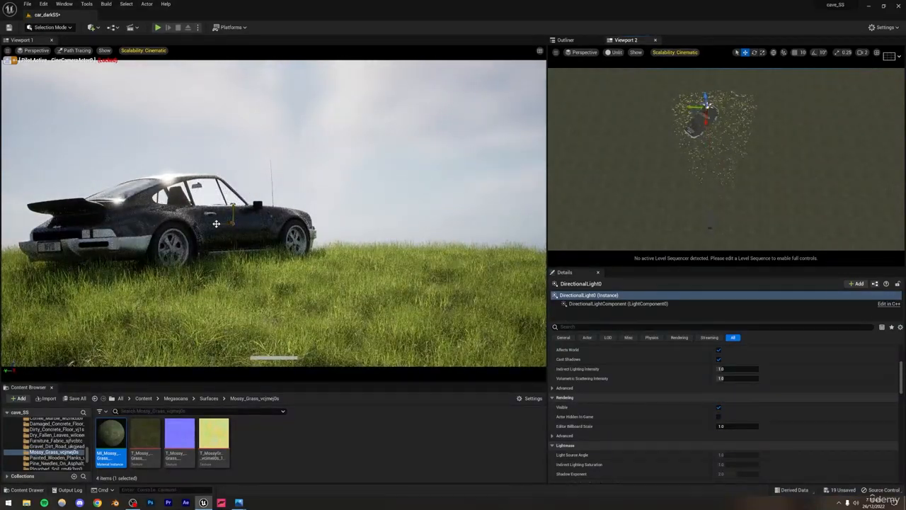
drag(216, 223, 506, 136)
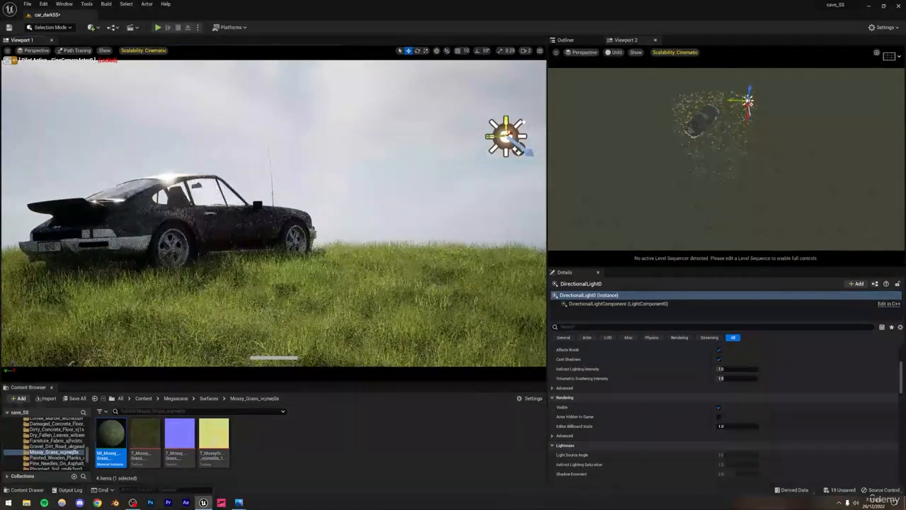
Step: Rotate the directional light to cast low, warm sunlight across the car's side and the grass, and deselect it
click(417, 51)
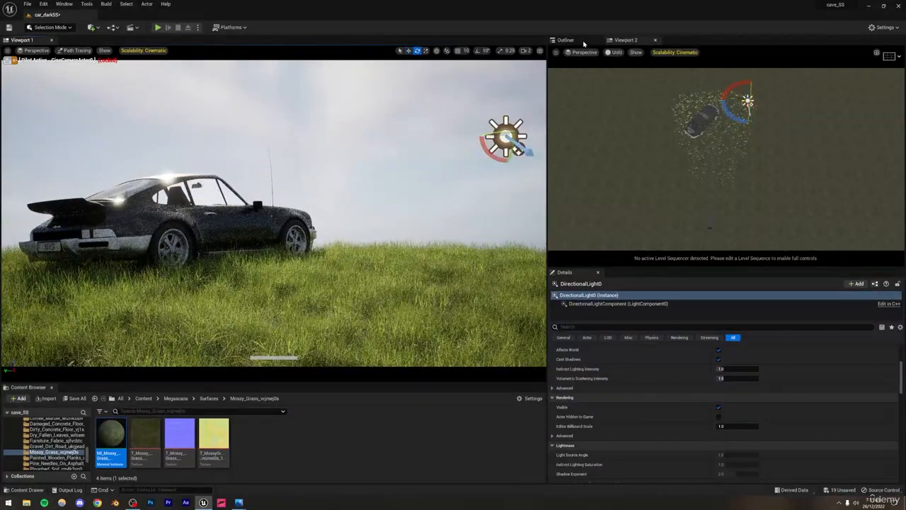
click(566, 39)
drag(517, 150, 519, 149)
drag(476, 137, 504, 135)
click(351, 159)
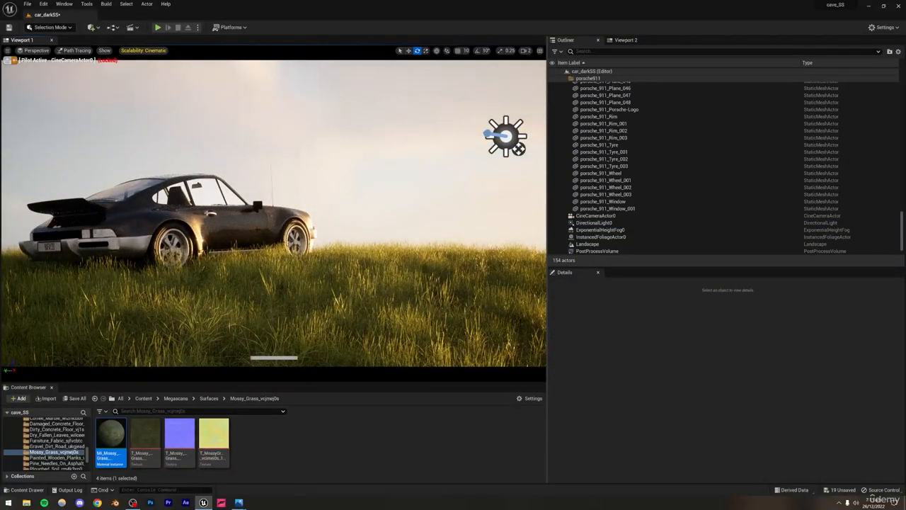
Step: Compare the scene with the car dark.PNG reference and try rotating the directional light for a darker sunset look
click(238, 501)
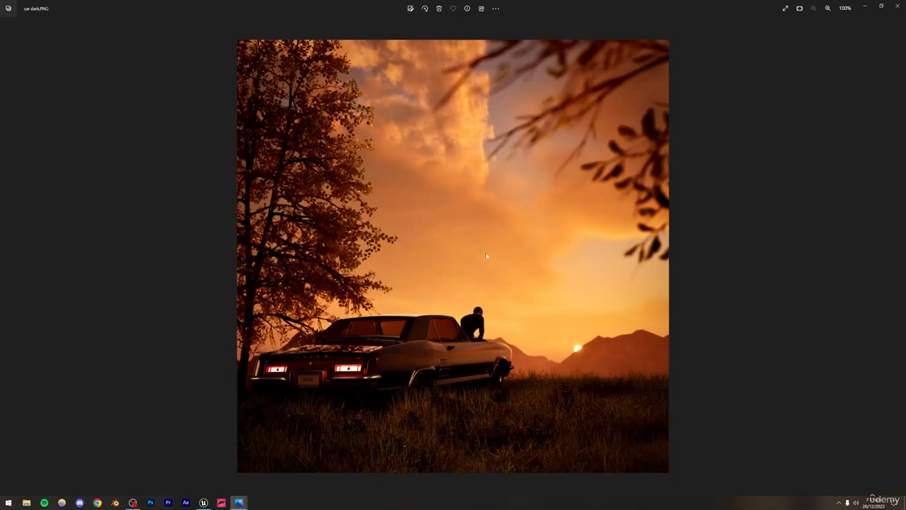
click(203, 502)
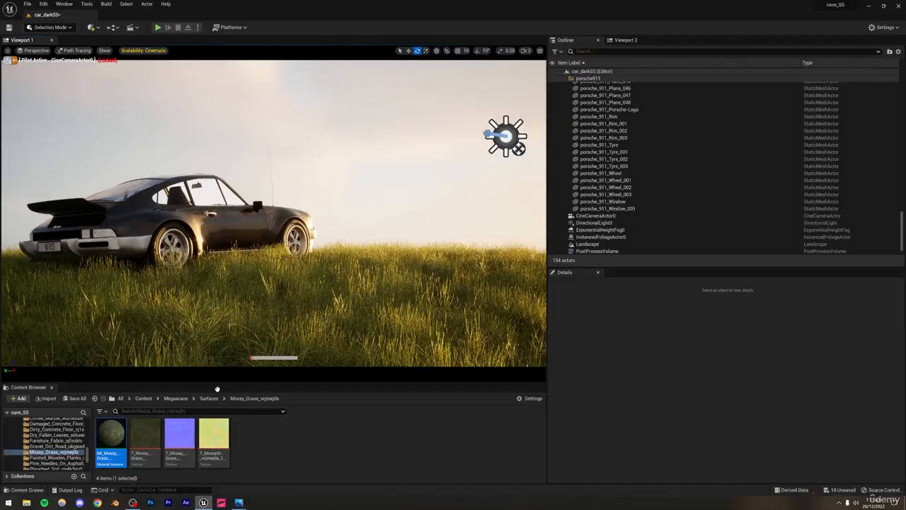
click(504, 134)
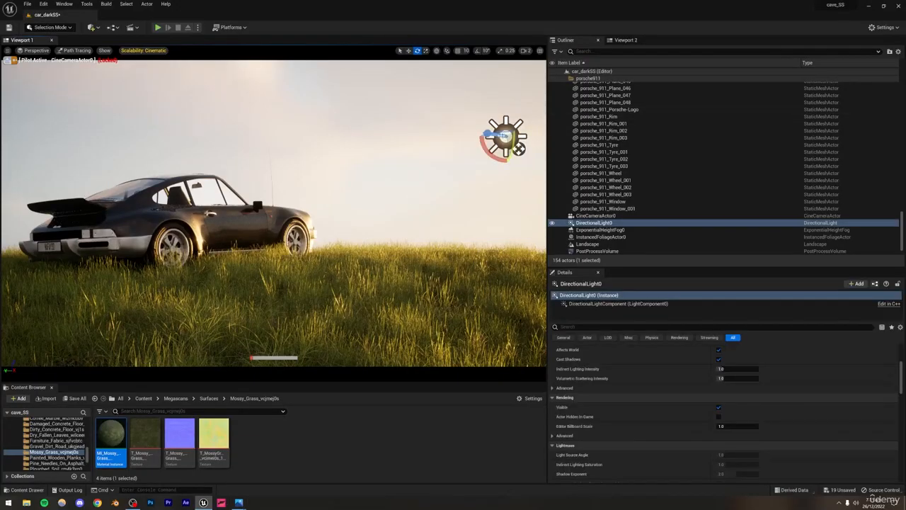
drag(513, 140, 520, 127)
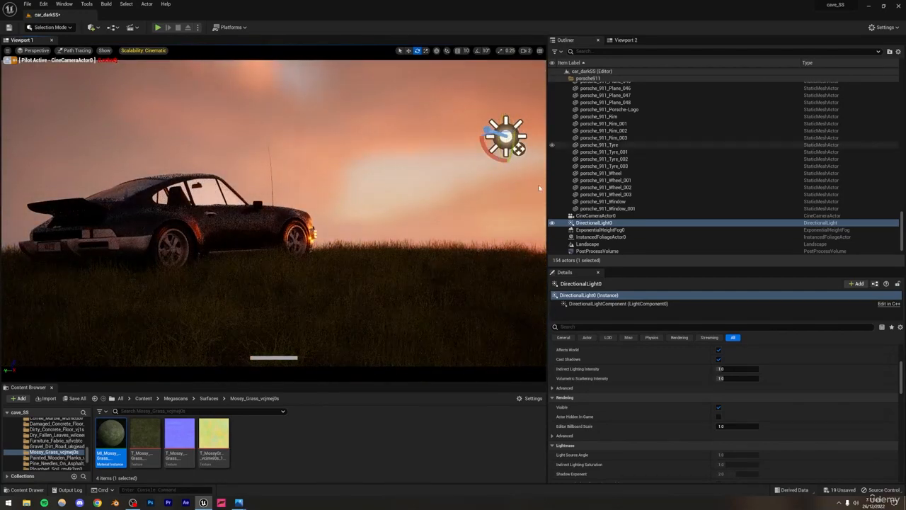
mouse_move(234, 503)
click(202, 453)
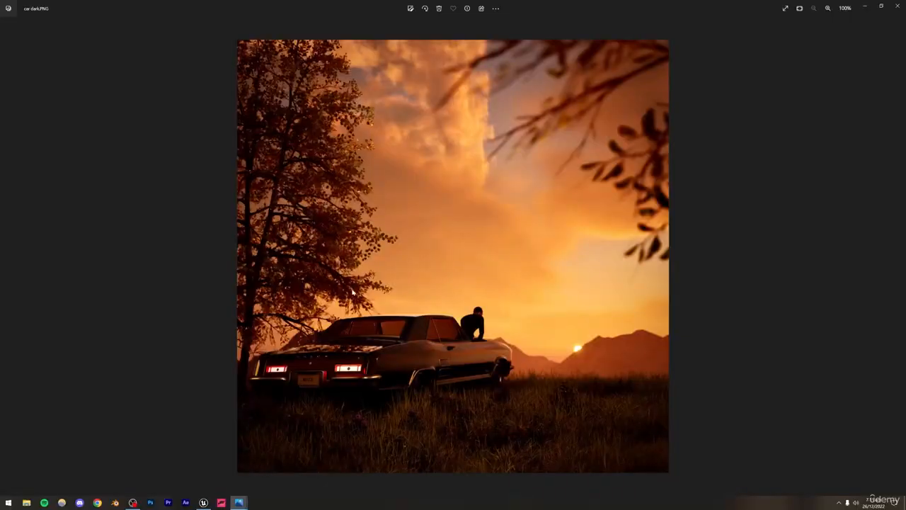
click(203, 502)
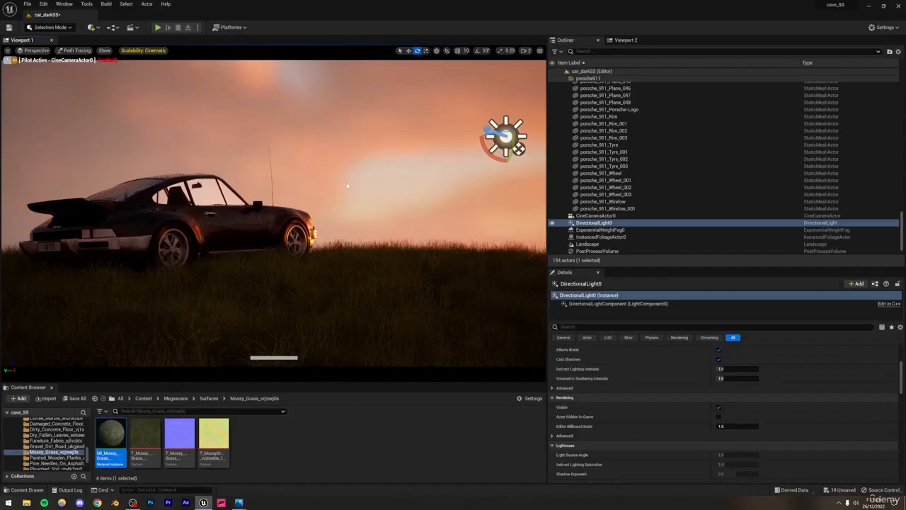
Step: Undo the sunset rotation of the directional light, try another angle, undo it as well, and deselect the light
drag(512, 145, 511, 151)
key(ctrl+z)
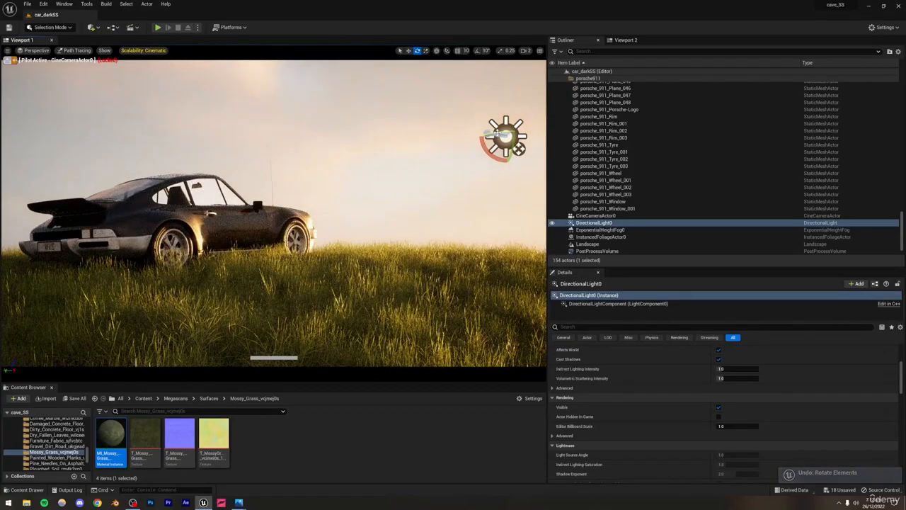
drag(492, 134, 506, 141)
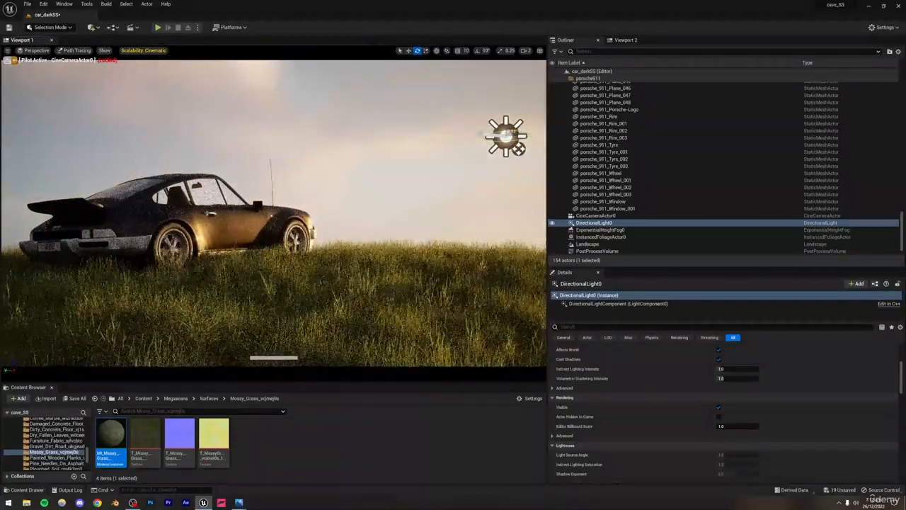
key(ctrl+z)
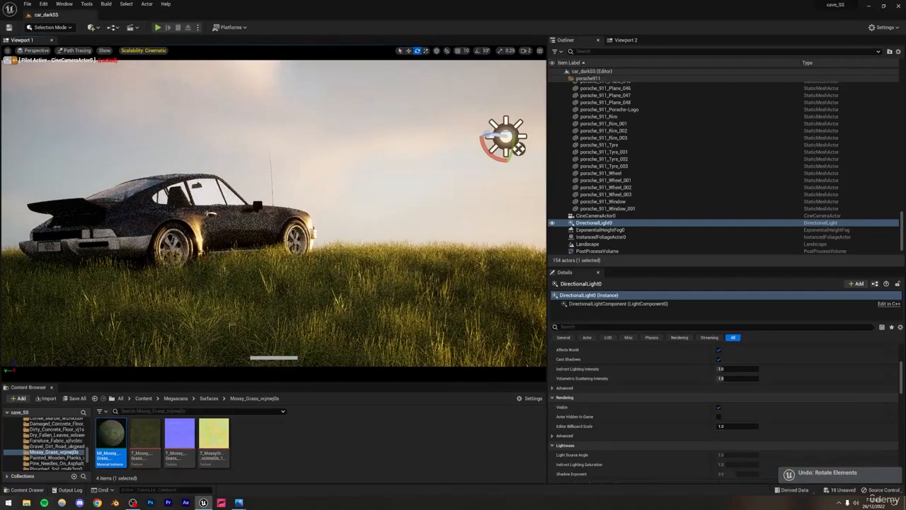
click(346, 139)
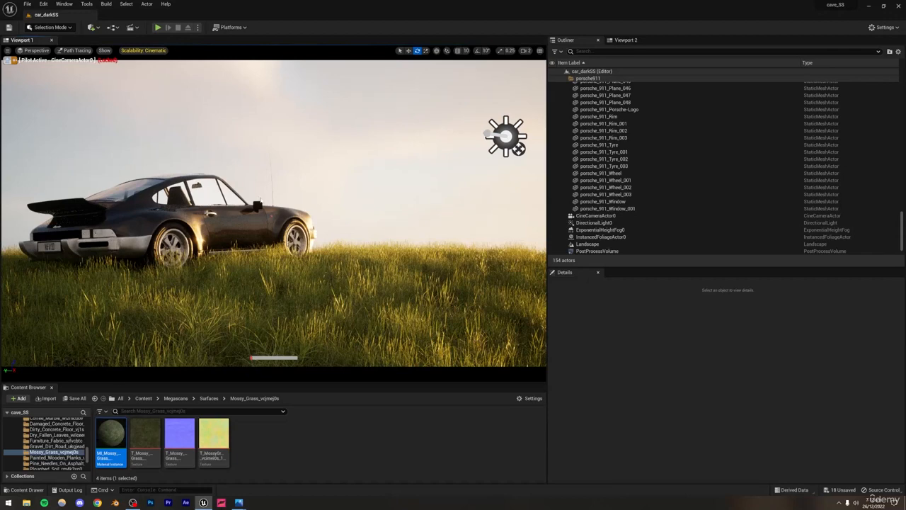
Step: Check the reference images in Photos again and return to Unreal Editor
mouse_move(238, 502)
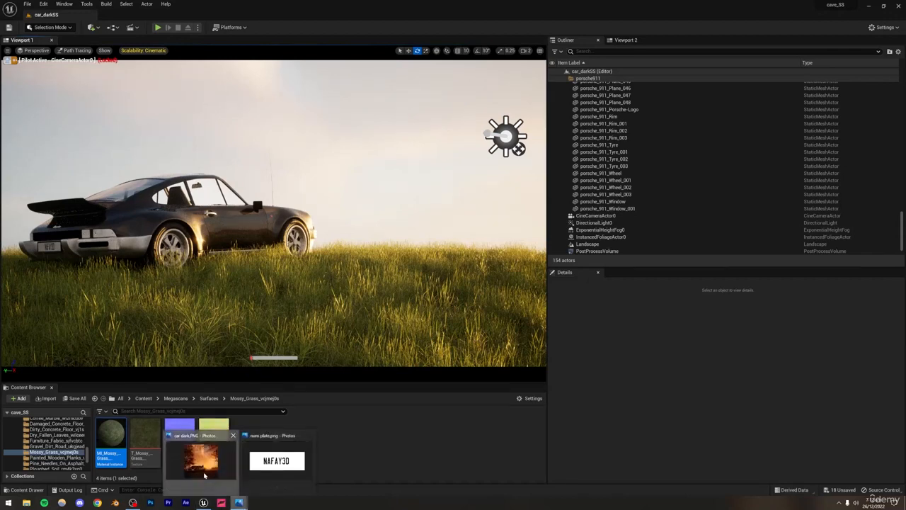
click(276, 460)
click(204, 503)
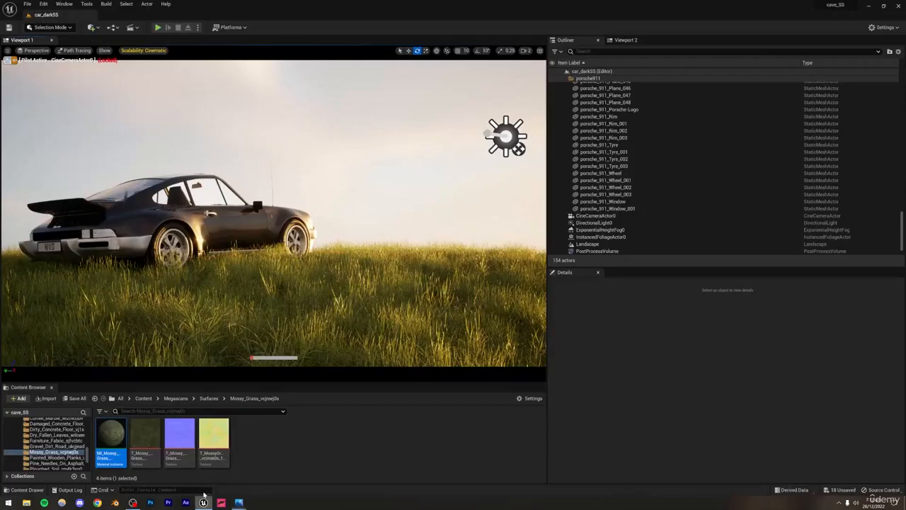
Step: Open Quixel Bridge from the project's root Content folder and search its library for Mountain
scroll(36, 453, up, 10)
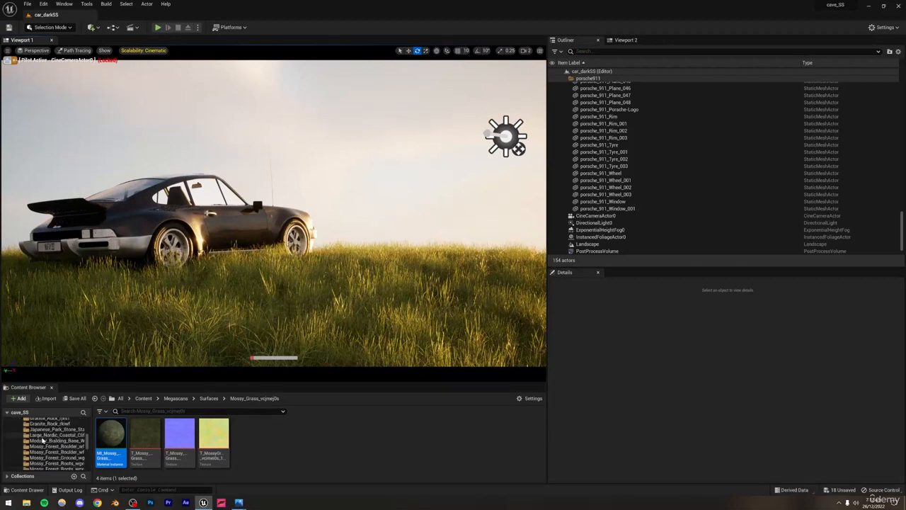
scroll(42, 439, up, 4)
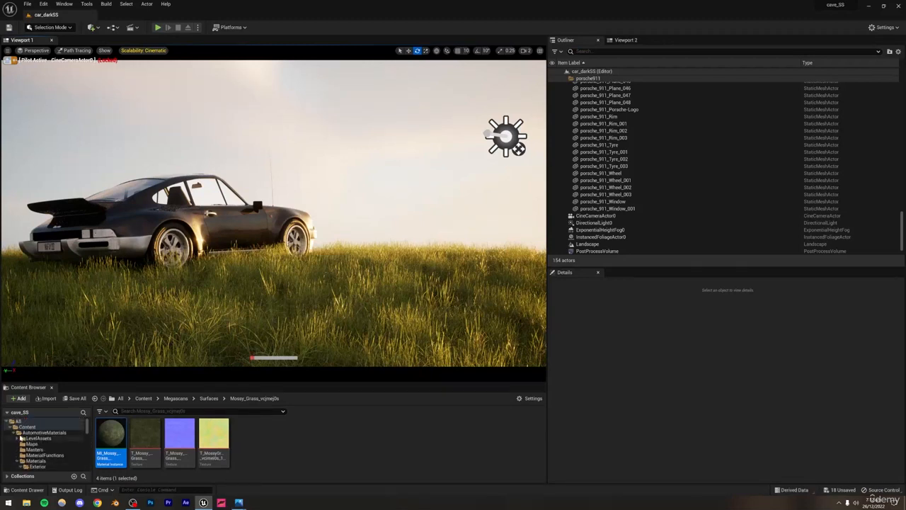
click(11, 427)
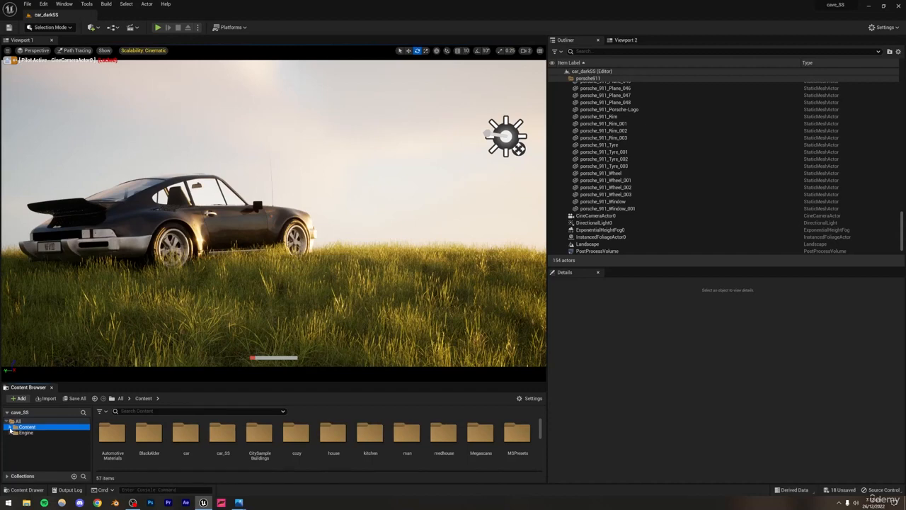
click(20, 399)
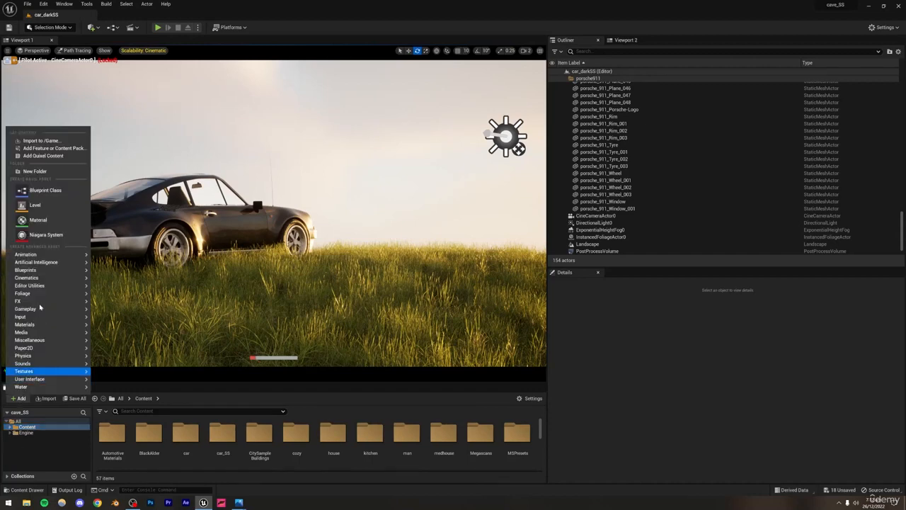
click(39, 157)
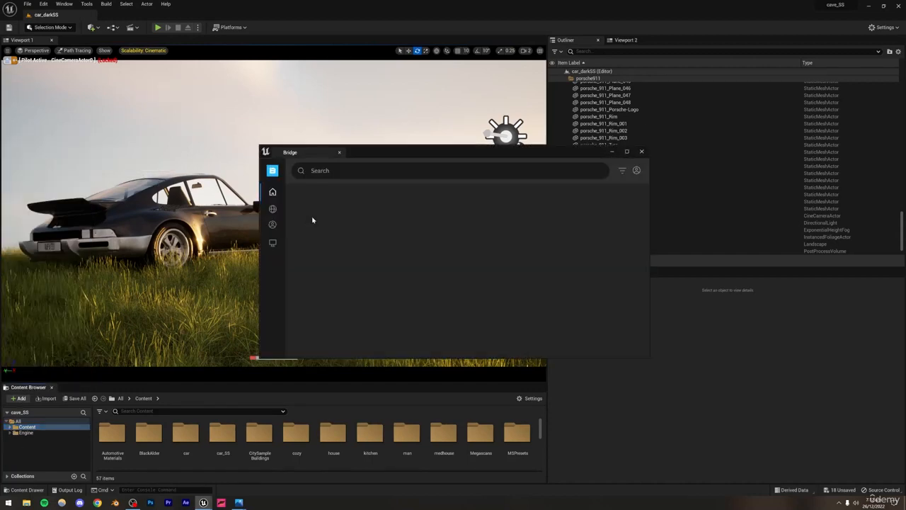
click(320, 174)
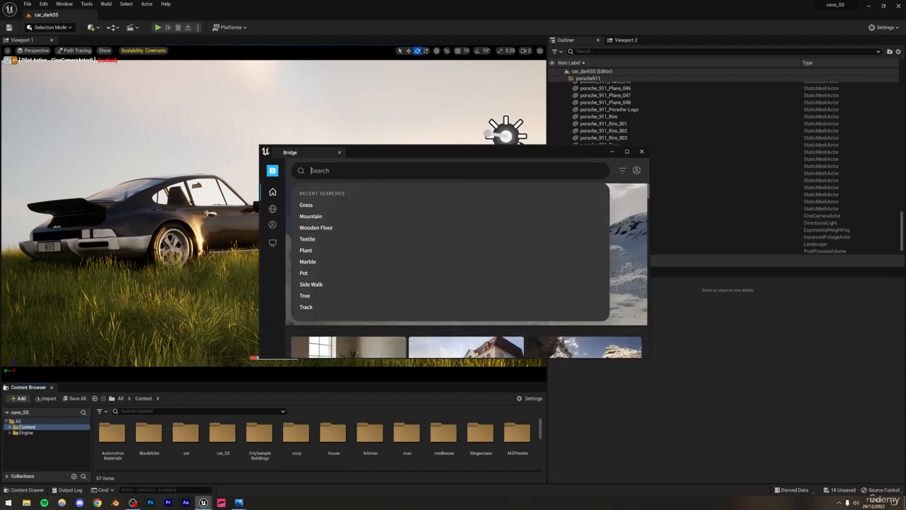
click(308, 215)
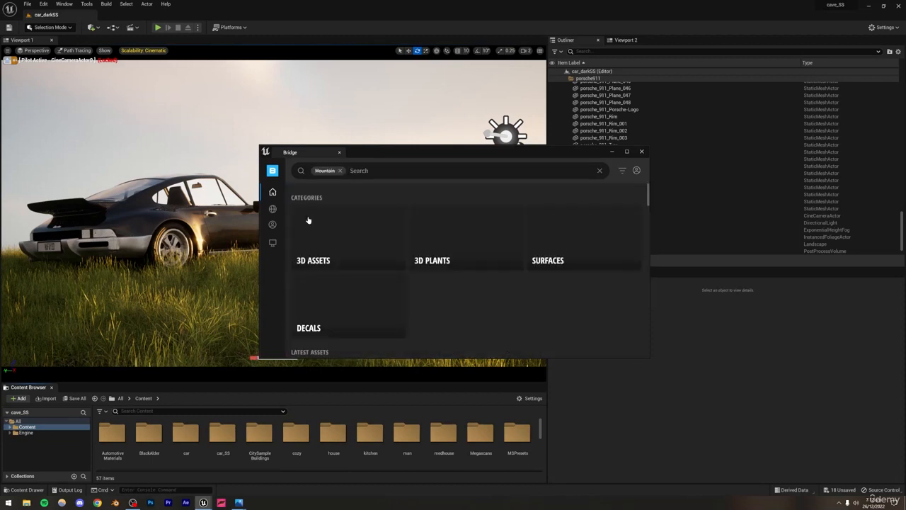
Step: Browse the Mountain search results, view the Gigantic Sandstone Terrain asset, and close Bridge
scroll(469, 270, down, 5)
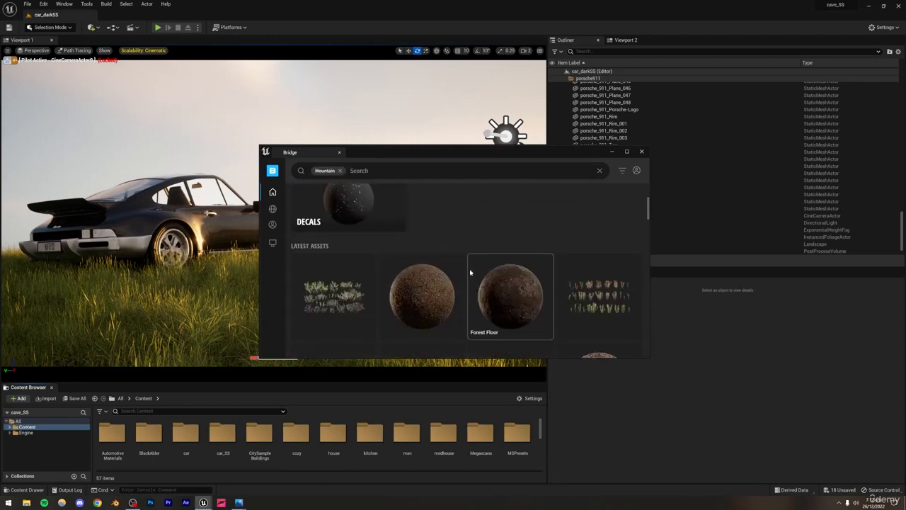
scroll(470, 270, down, 3)
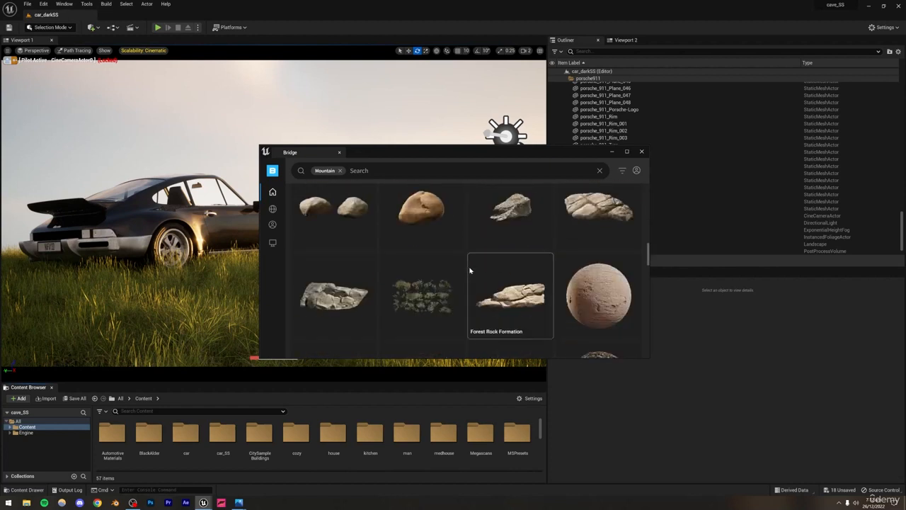
scroll(469, 270, down, 4)
click(495, 281)
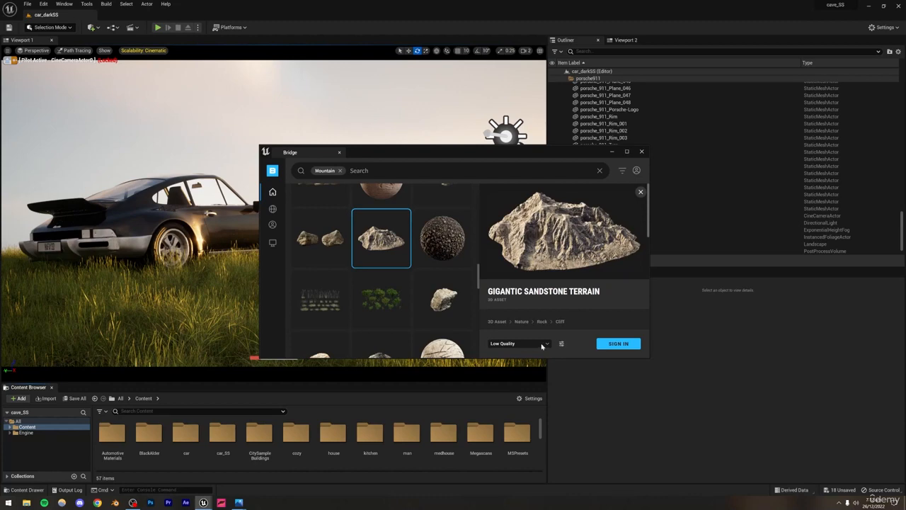
click(641, 152)
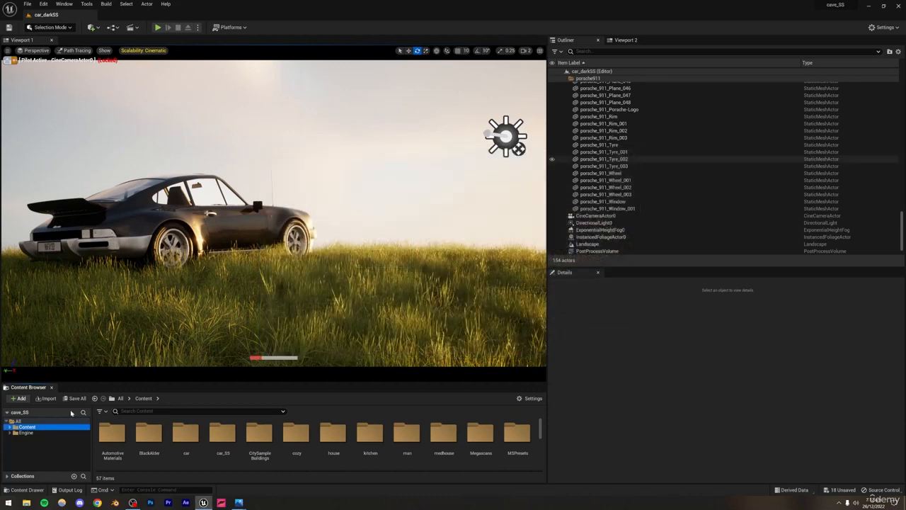
Step: Place the Gigantic Sandstone Terrain mesh from the Megascans 3D_Assets folder into the level and switch the main viewport to Lit
click(8, 427)
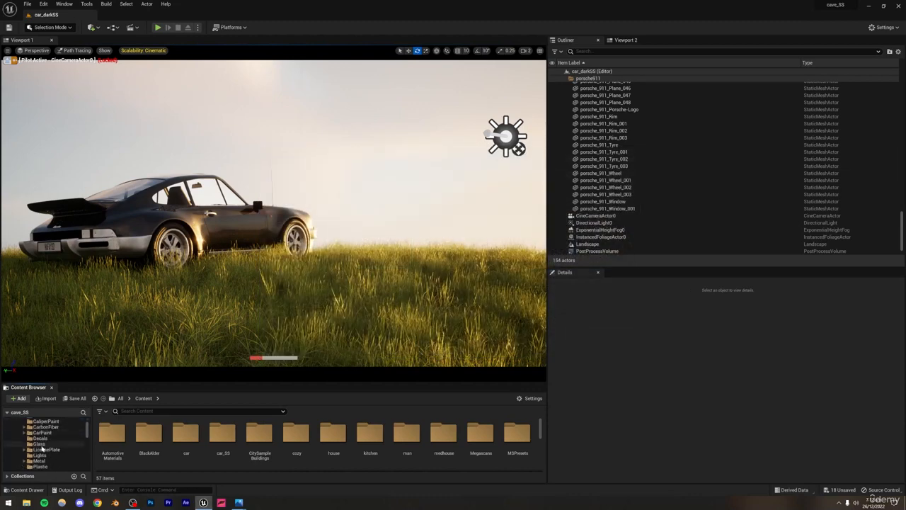
scroll(42, 448, down, 2)
scroll(42, 448, down, 8)
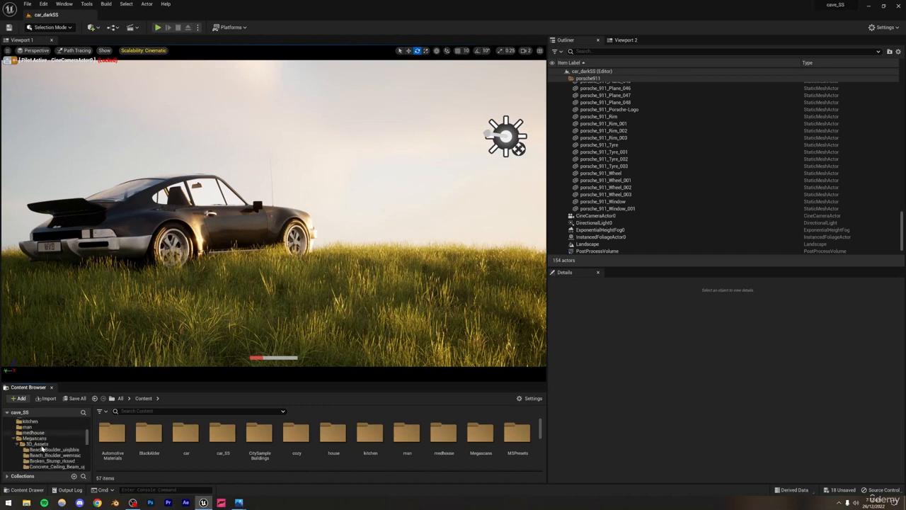
scroll(41, 448, down, 5)
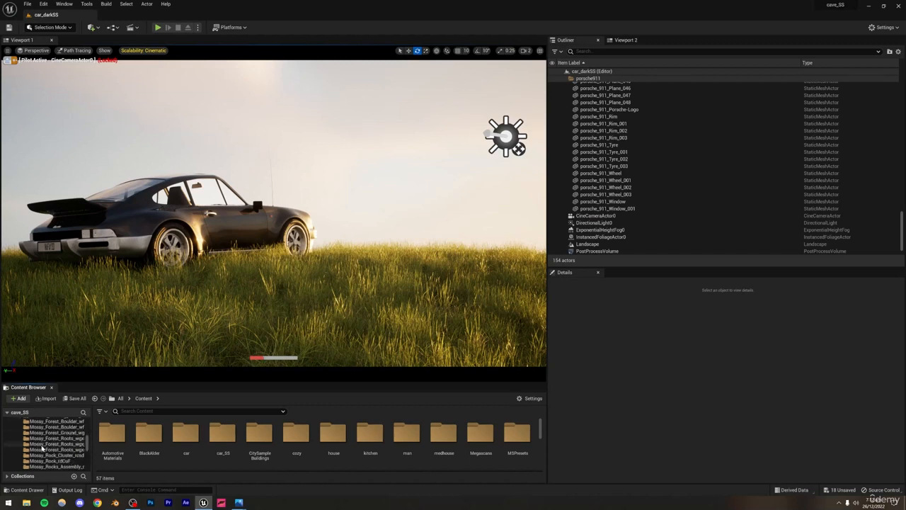
scroll(41, 448, down, 3)
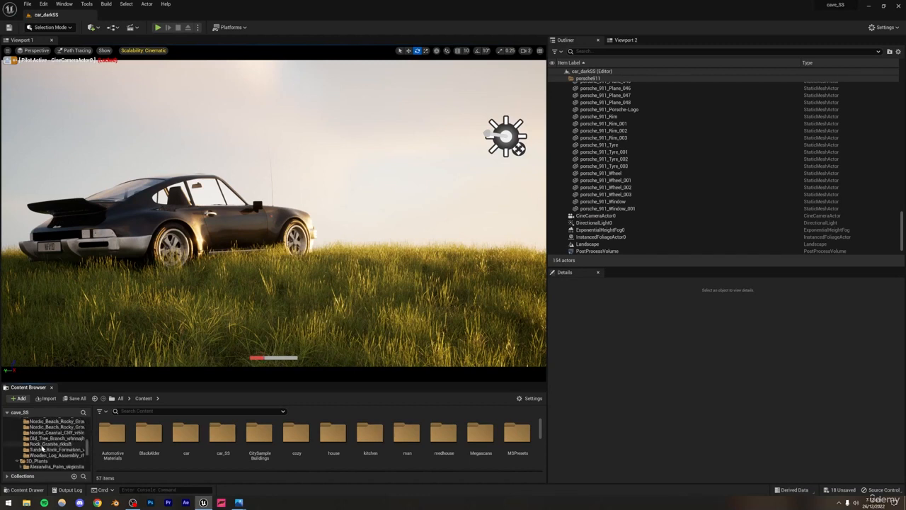
scroll(42, 448, up, 5)
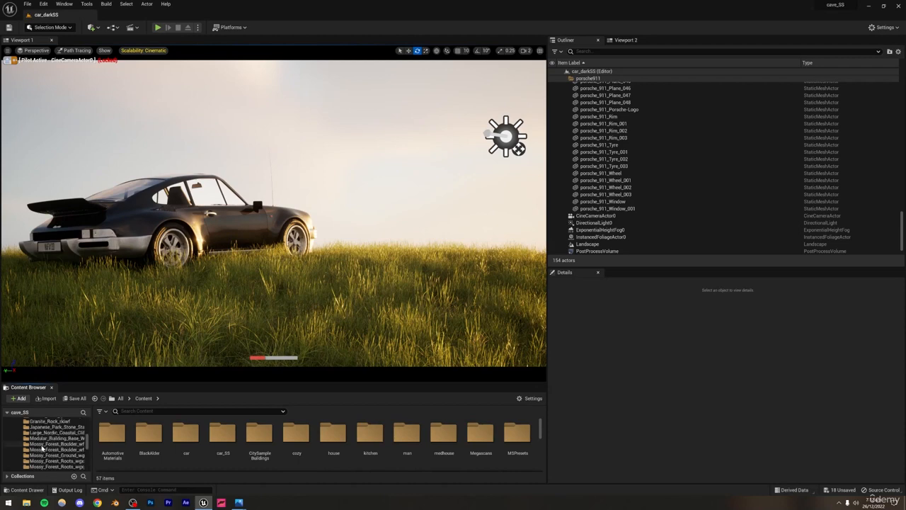
scroll(42, 448, up, 2)
click(44, 433)
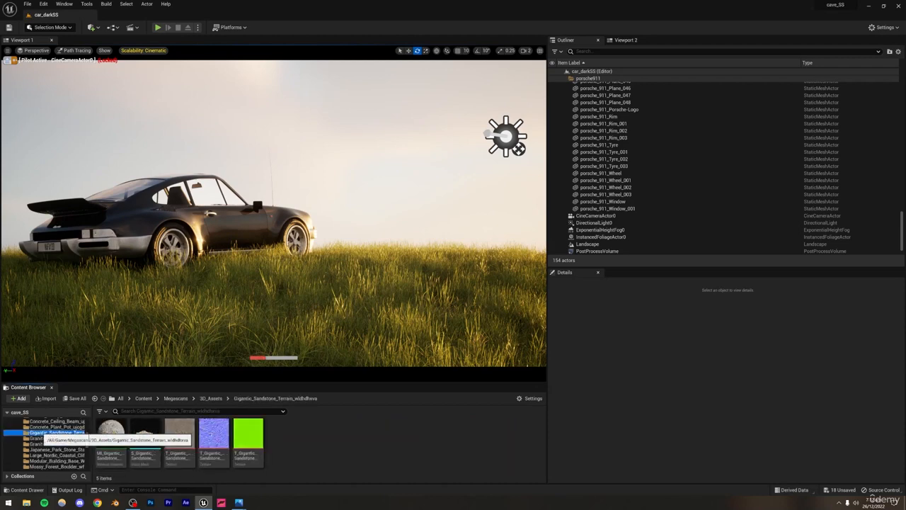
drag(145, 434, 317, 211)
click(74, 55)
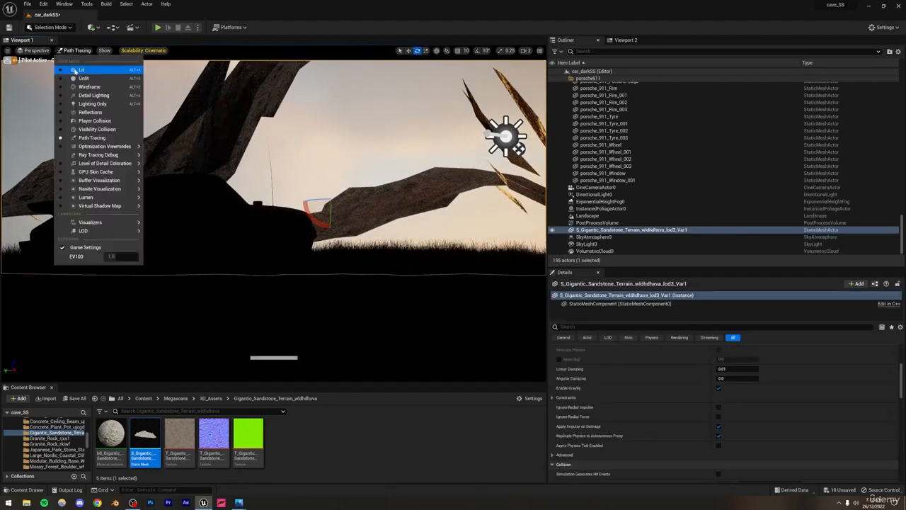
click(76, 72)
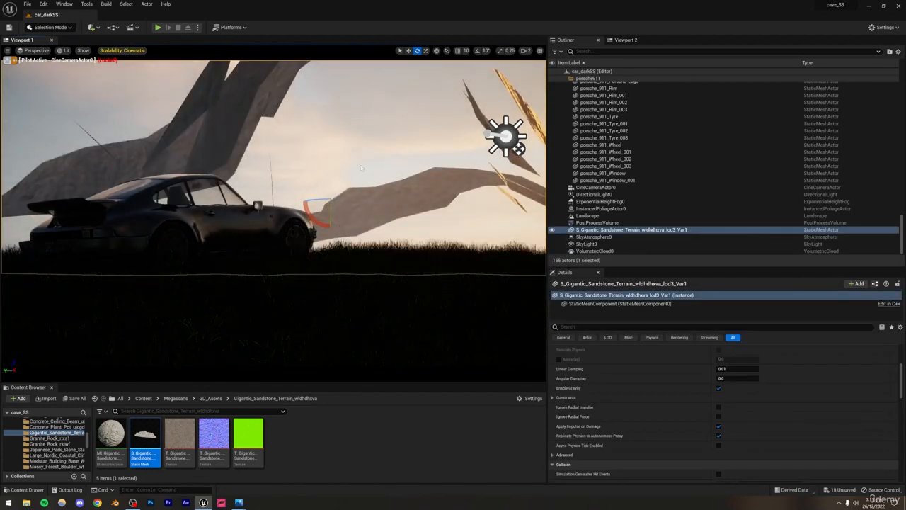
Step: Using the second viewport, scale the sandstone terrain down and move it away from the car as a background mountain
click(625, 40)
right_drag(707, 141, 697, 77)
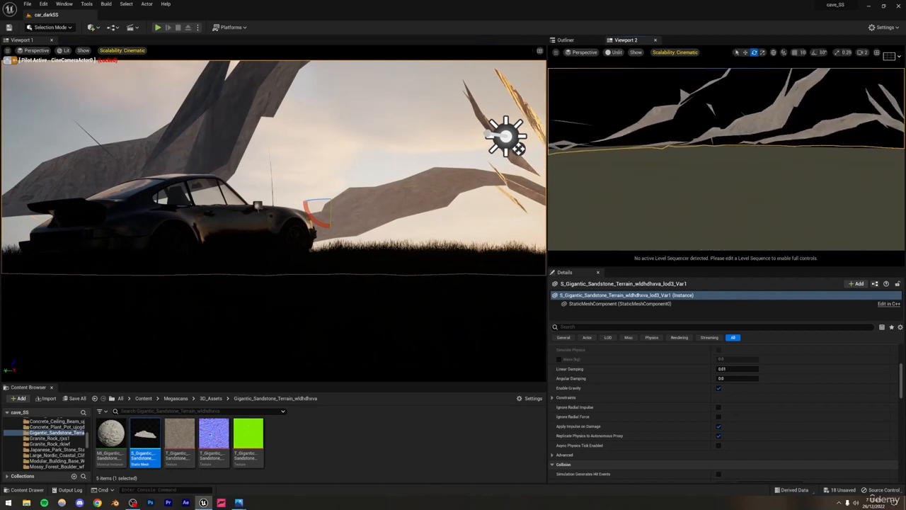
click(762, 54)
key(f)
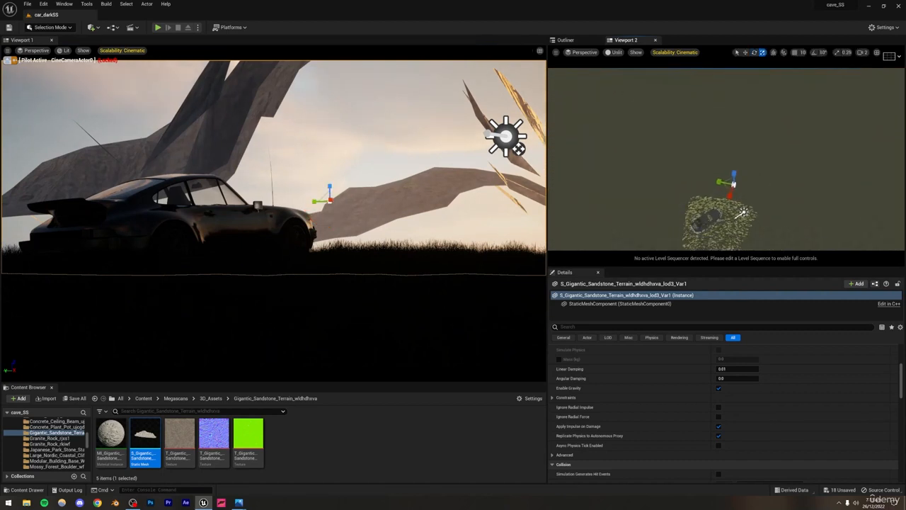
drag(733, 186, 769, 80)
click(744, 53)
right_drag(760, 121, 764, 115)
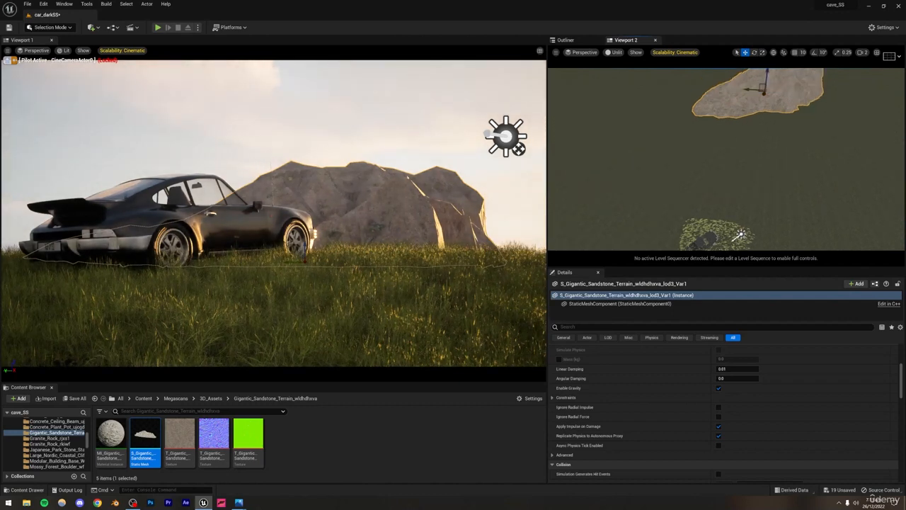
Step: Move the sandstone mountain farther into the distance, then shift it sideways to sit low on the horizon behind the car's rear
key(f)
drag(724, 156, 733, 134)
click(754, 52)
click(762, 53)
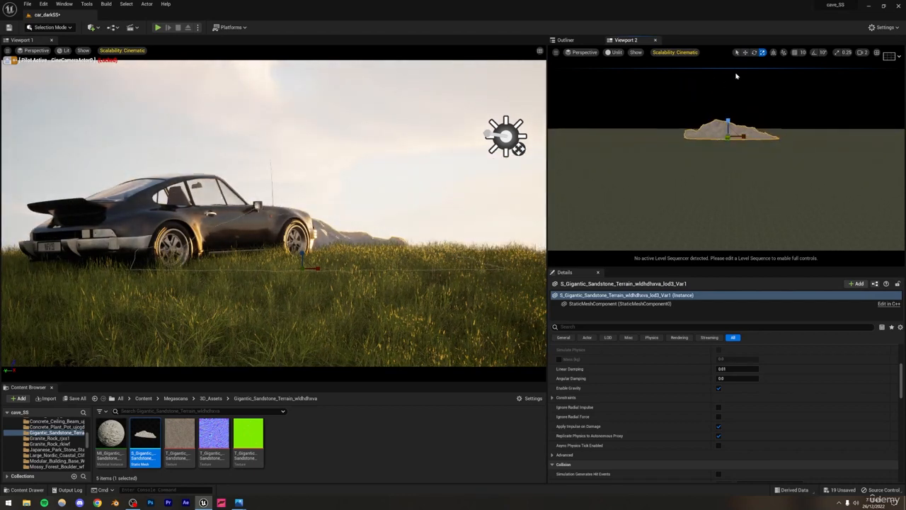
click(739, 89)
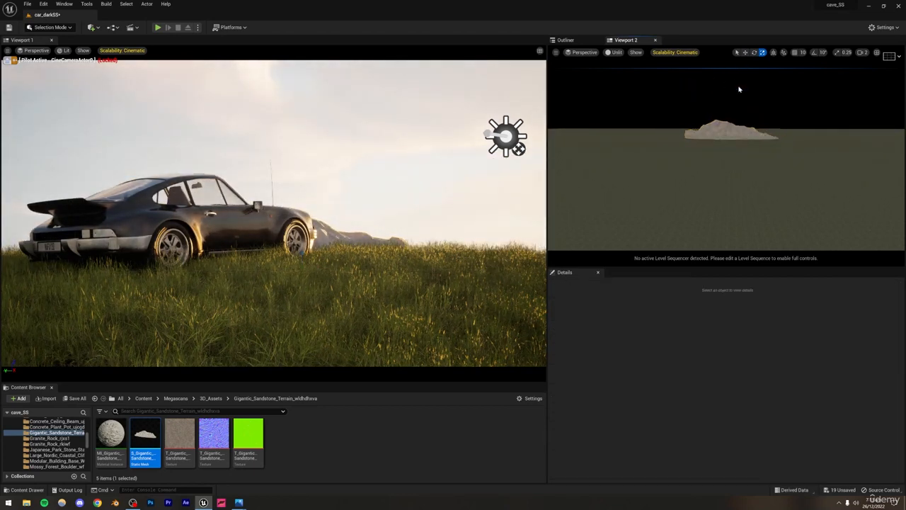
click(323, 235)
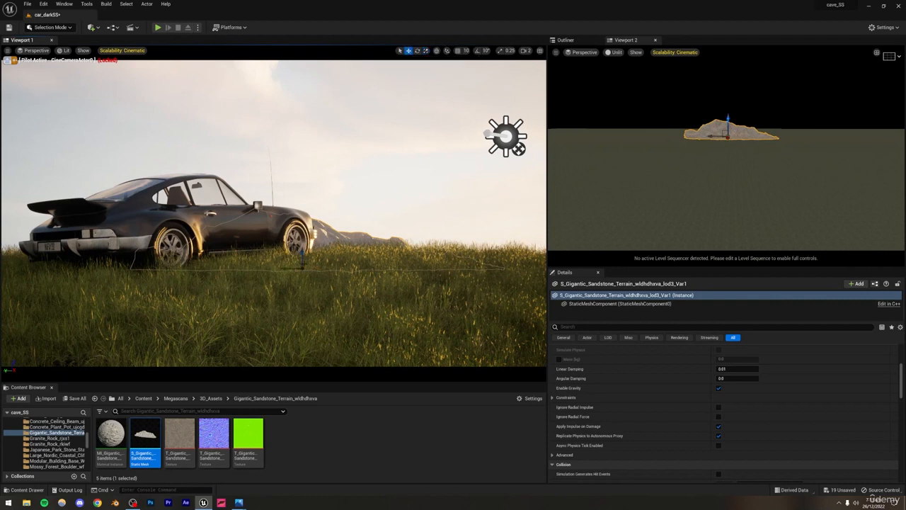
drag(289, 269, 10, 246)
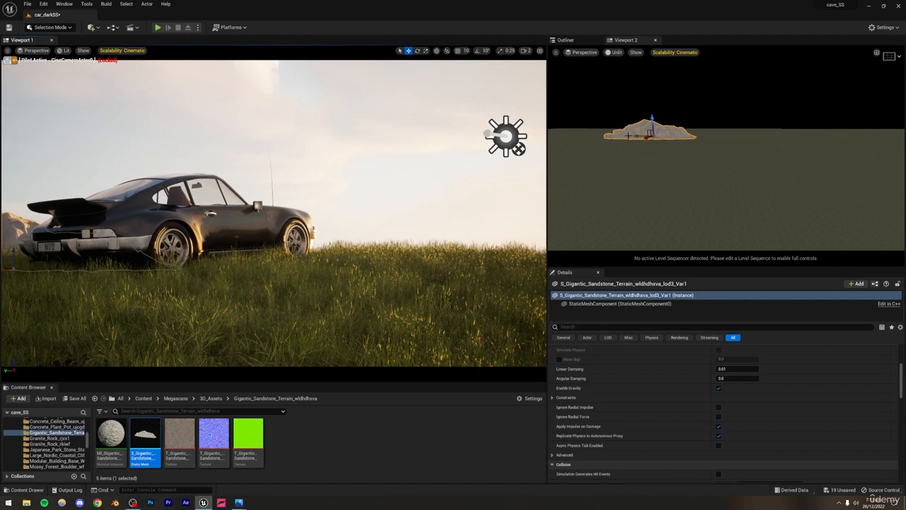
Step: Duplicate the sandstone mountain three times along the horizon to form a range behind the car, and deselect it
alt+drag(636, 136, 778, 134)
click(755, 53)
click(744, 53)
click(436, 171)
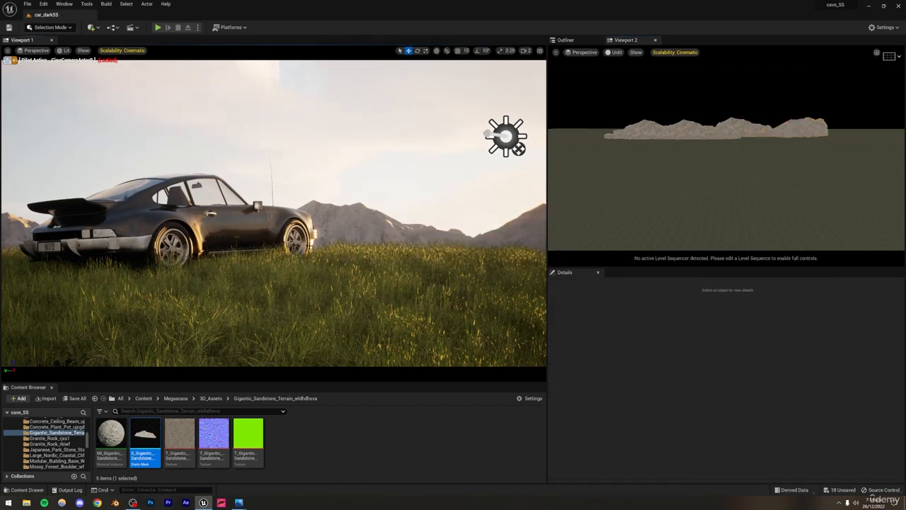
Step: Select ExponentialHeightFog0 and enable its Volumetric Fog
click(570, 42)
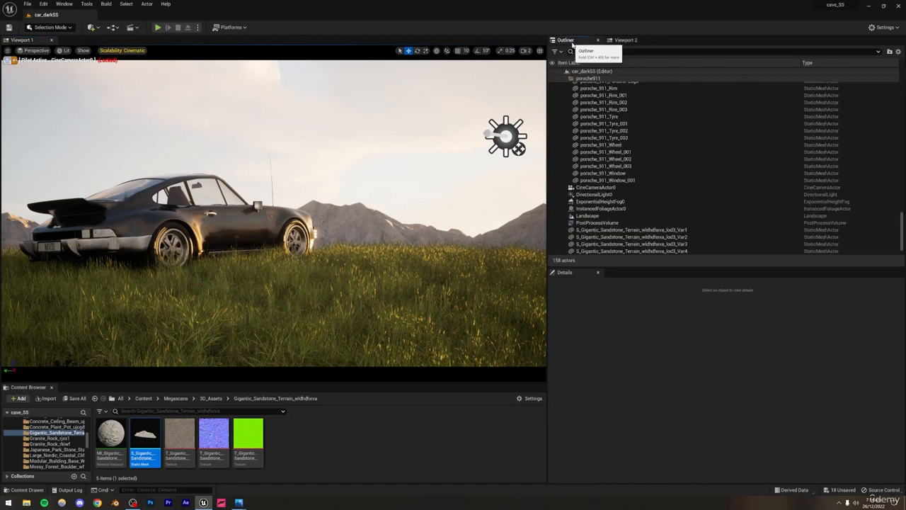
click(598, 201)
scroll(666, 397, down, 5)
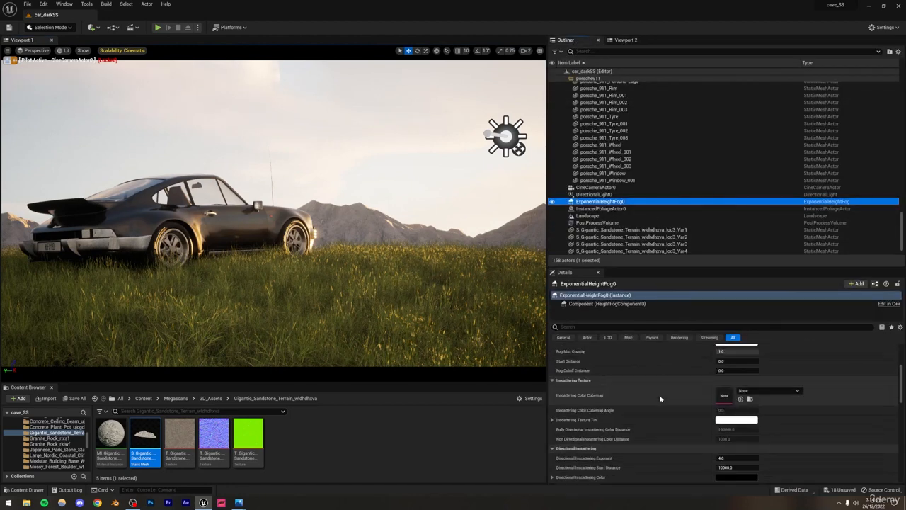
click(718, 394)
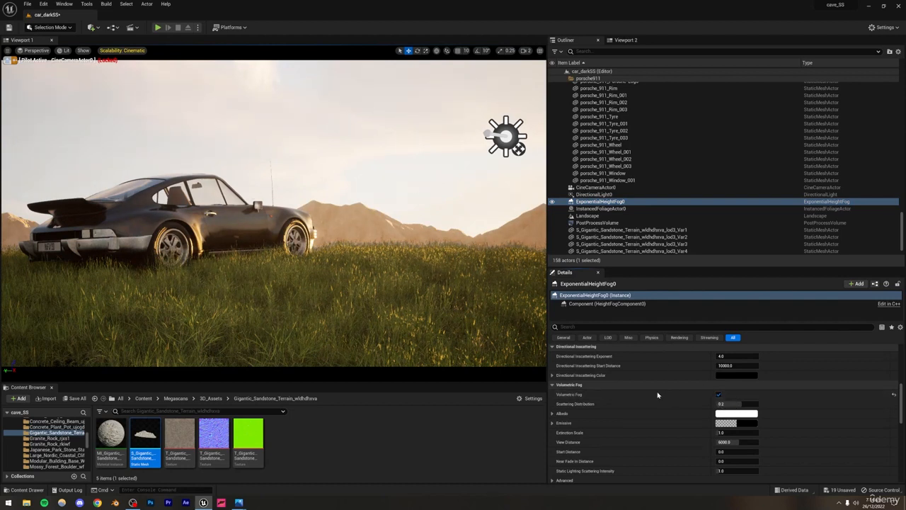
Step: Set the Fog Density of ExponentialHeightFog0 to 0.01
scroll(657, 396, up, 5)
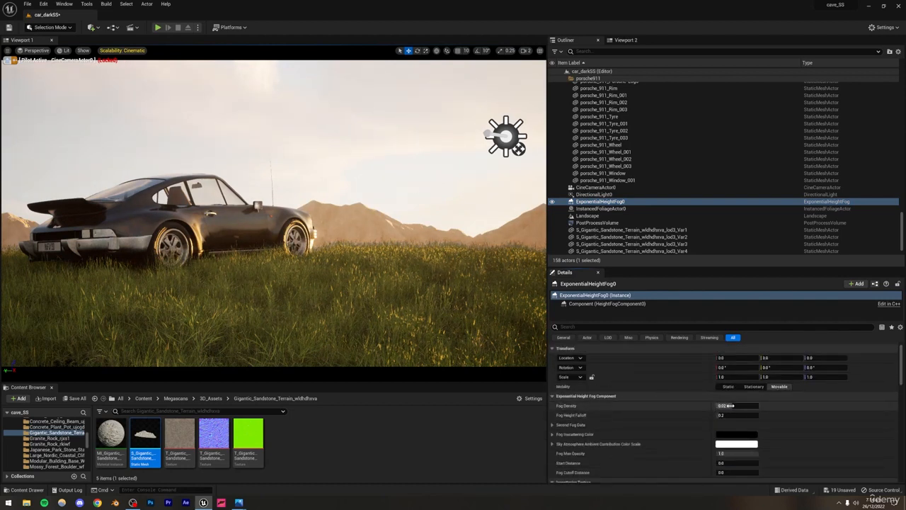
click(729, 405)
text(0.01)
key(Return)
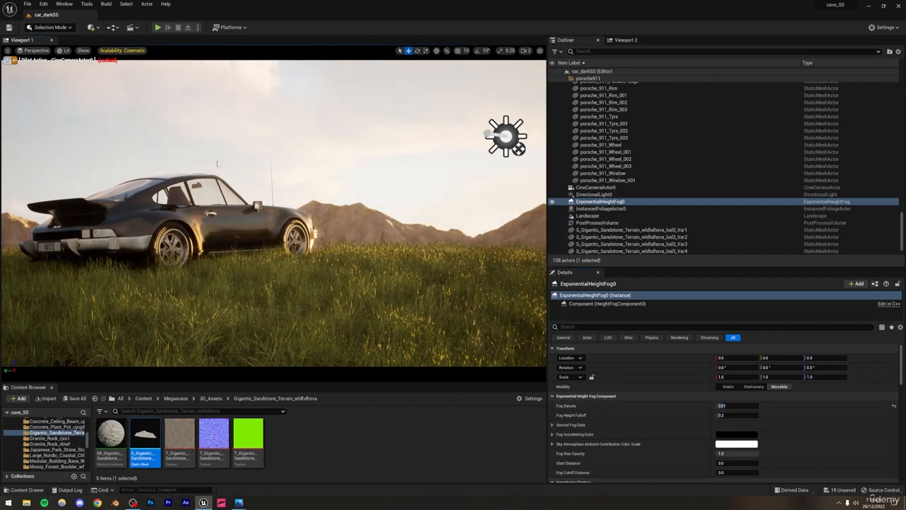
Step: Switch the main viewport to Path Tracing and open the car dark.PNG reference in Photos for comparison
click(64, 54)
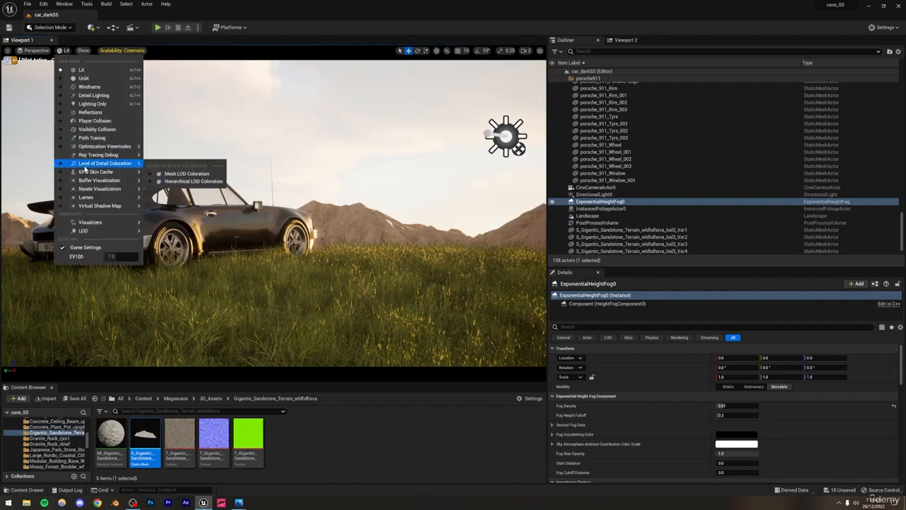
click(91, 135)
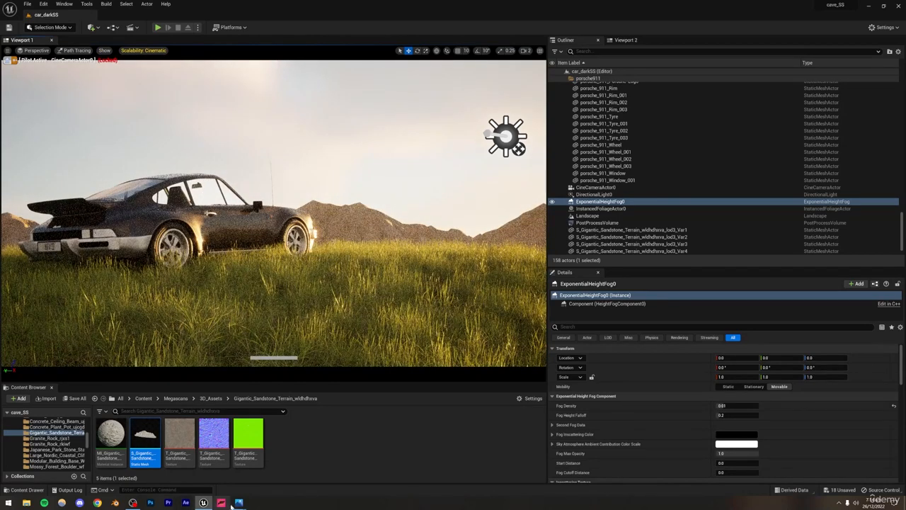
mouse_move(239, 501)
click(210, 458)
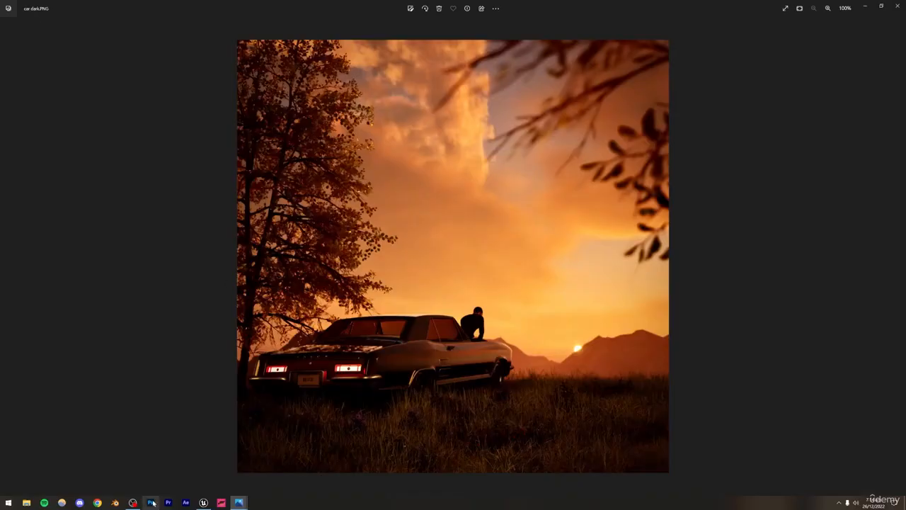
Step: Return from Photos to Unreal Editor and set the main viewport back to Lit view mode
click(204, 502)
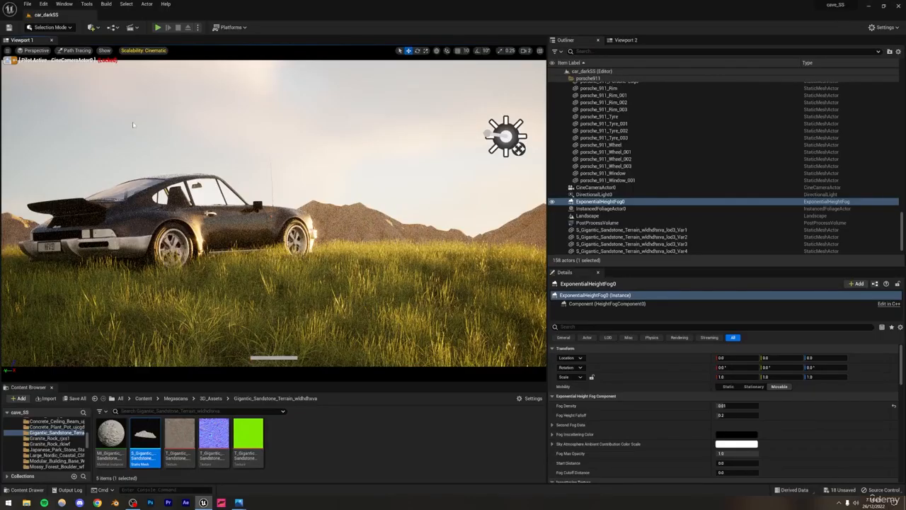
click(66, 54)
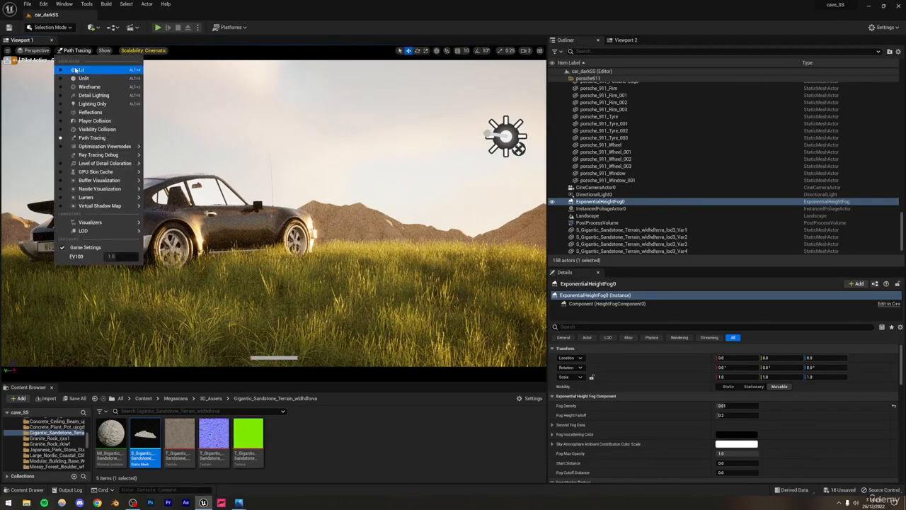
click(77, 73)
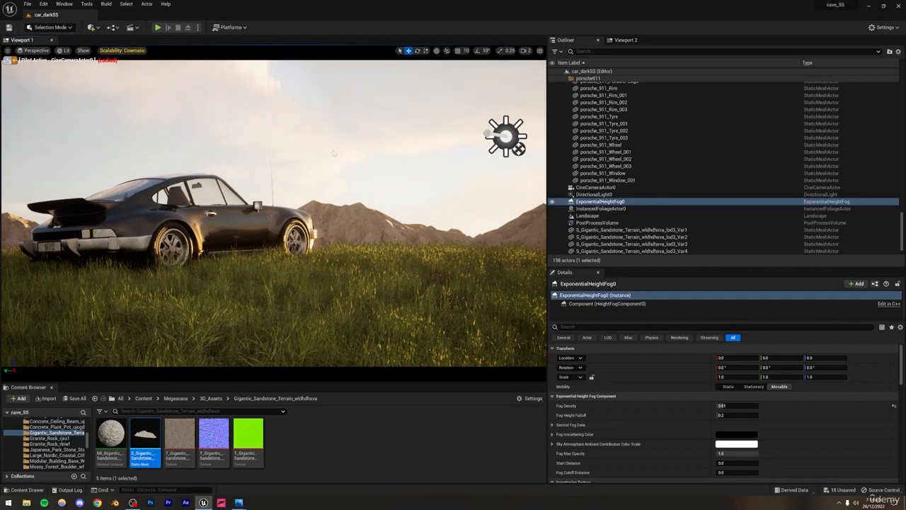
Step: Deselect the fog and save all modified content in the project
key(ctrl+s)
right_click(328, 133)
click(276, 140)
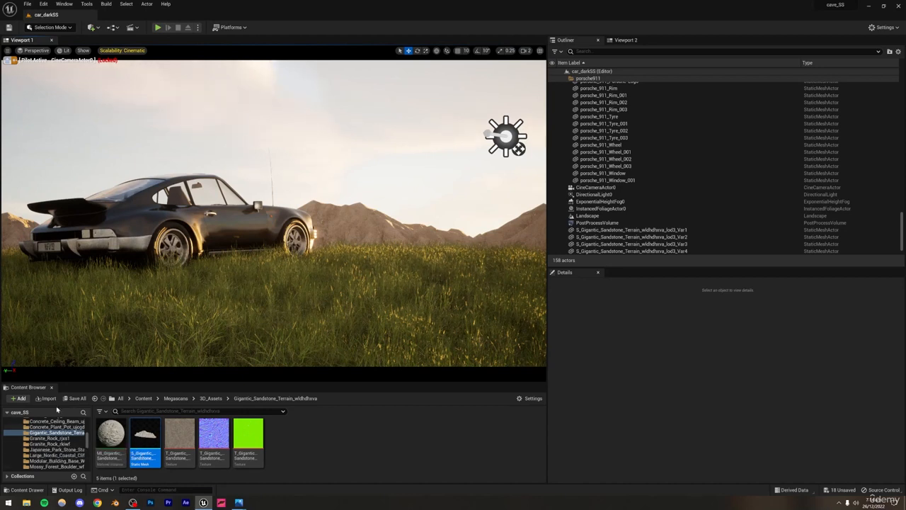
click(75, 398)
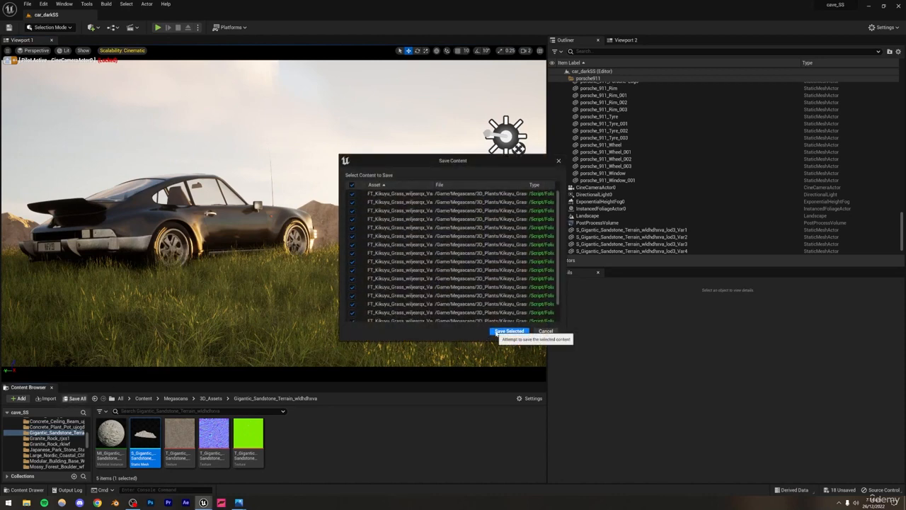
click(508, 330)
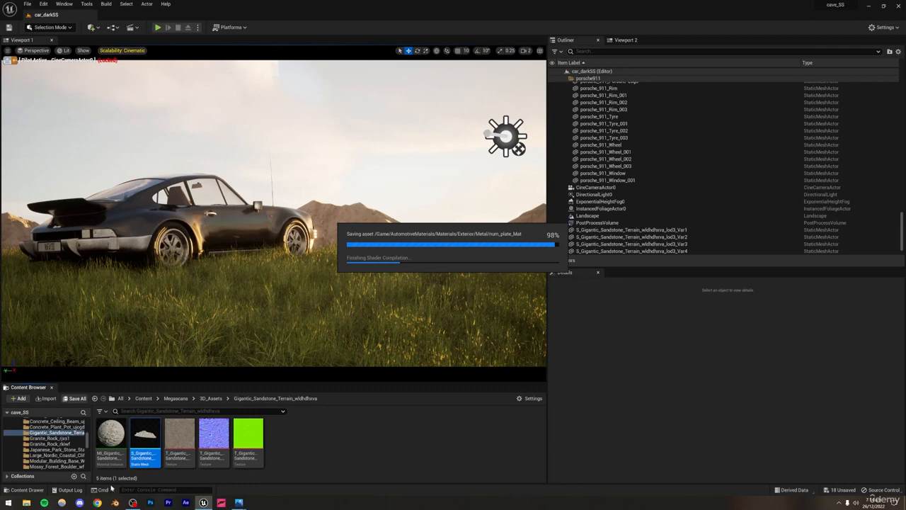
Step: Open the Epic Games Launcher and search the Unreal Engine Marketplace for "megascans tree"
click(8, 502)
scroll(76, 414, down, 4)
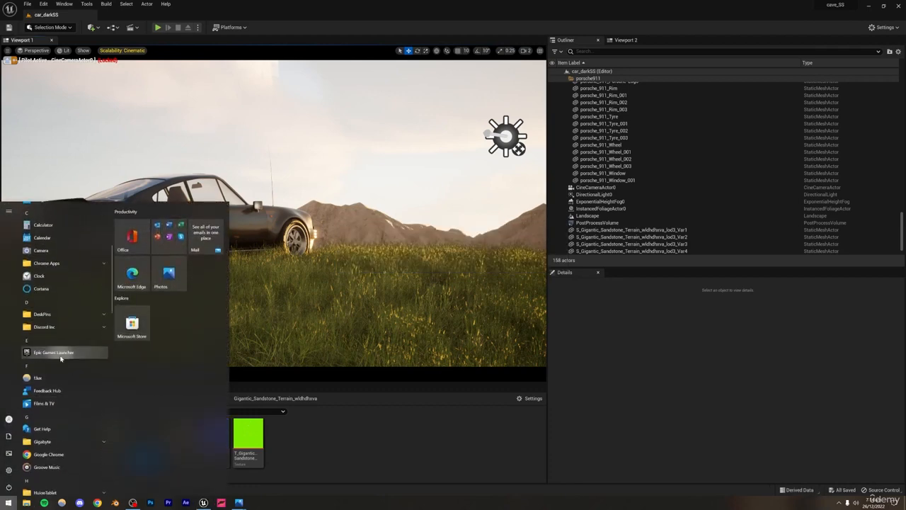
click(61, 355)
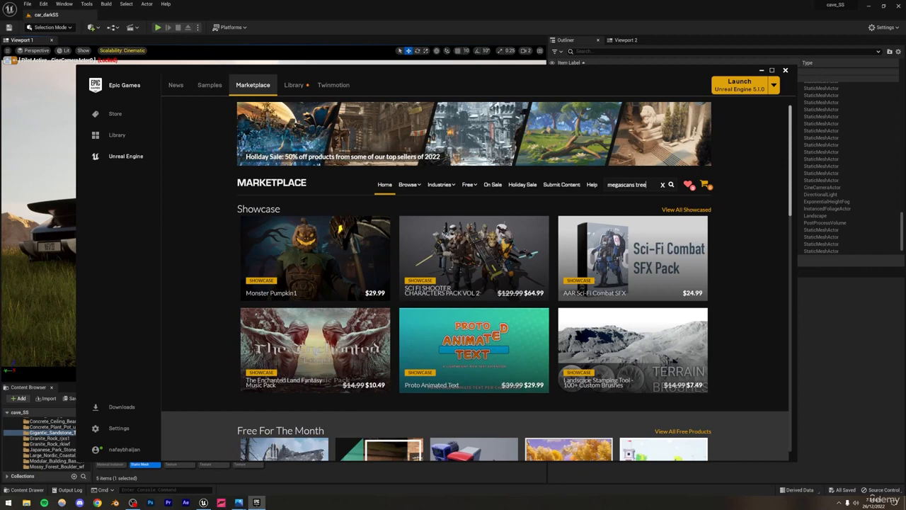
key(Return)
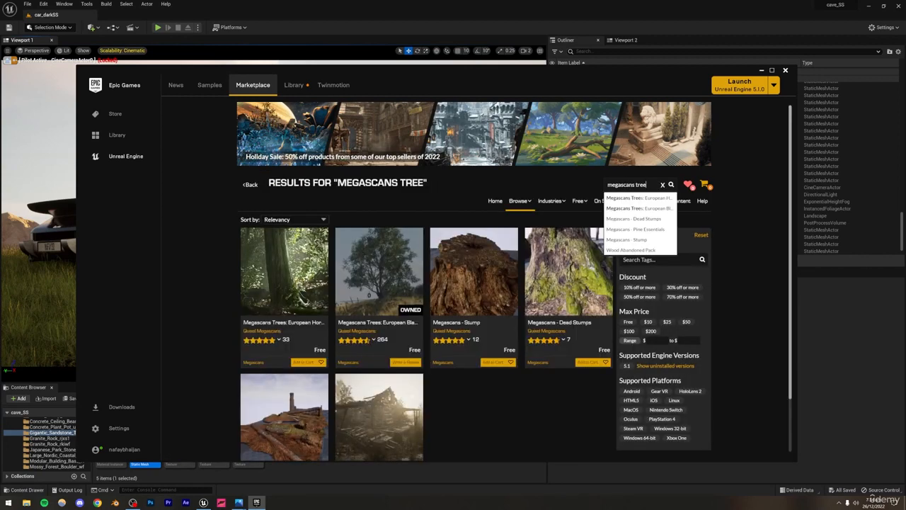
scroll(386, 245, down, 1)
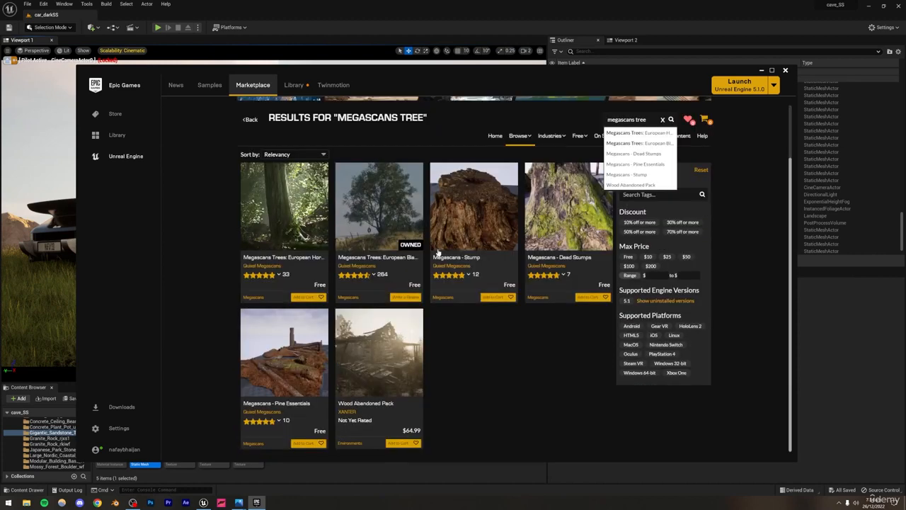
Step: Review the product pages of the Megascans European Hornbeam and European Black Alder tree packs
click(295, 229)
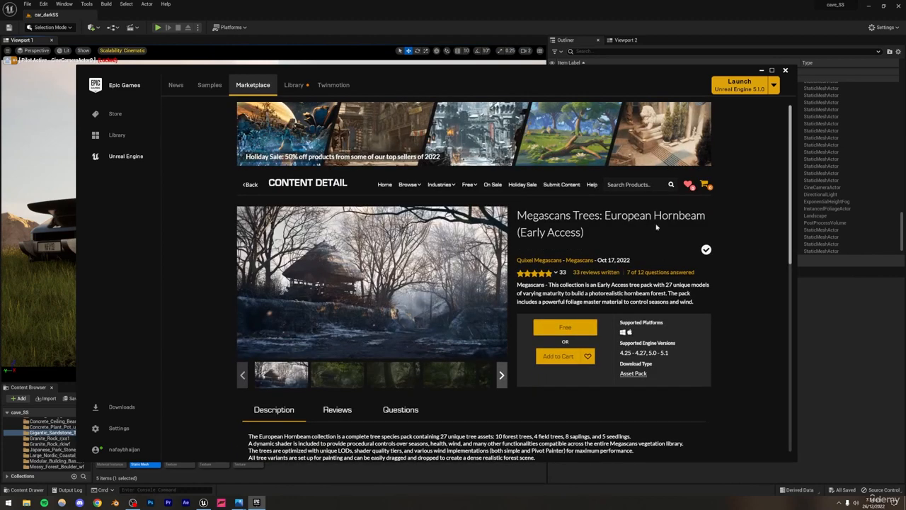
click(250, 186)
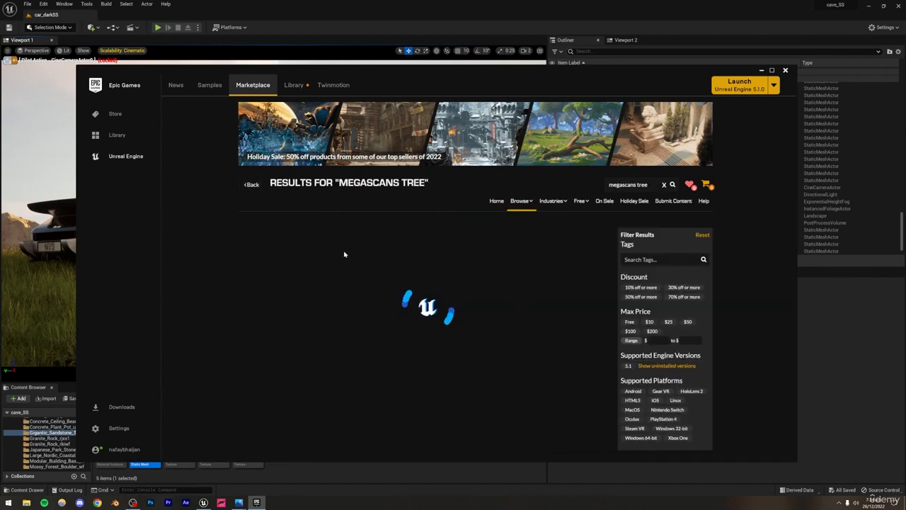
click(372, 274)
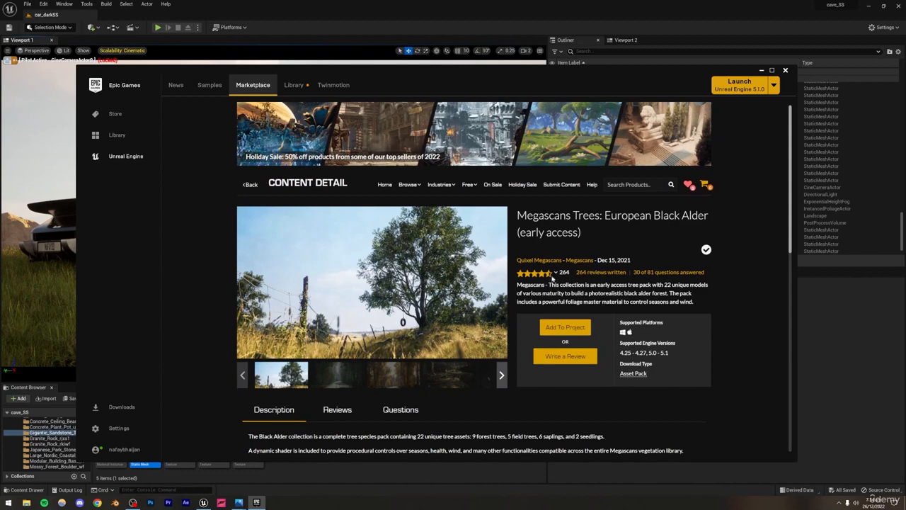
click(350, 368)
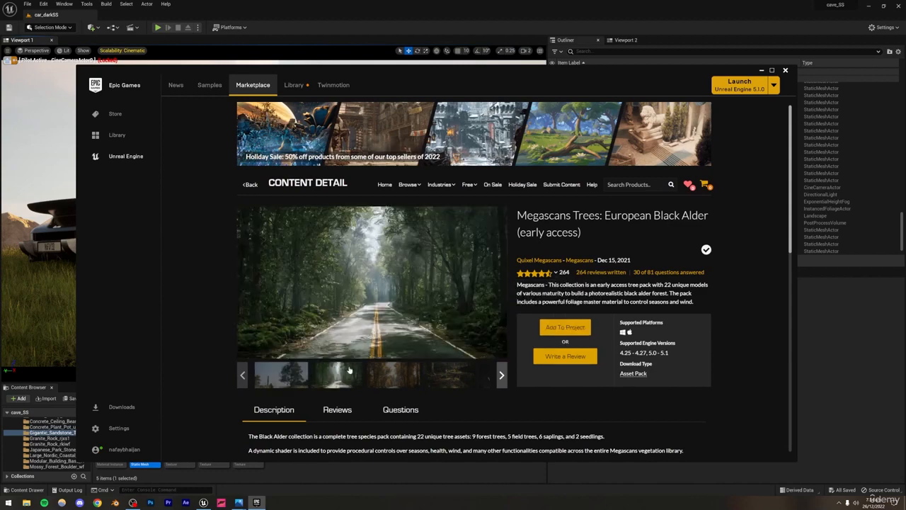
click(255, 186)
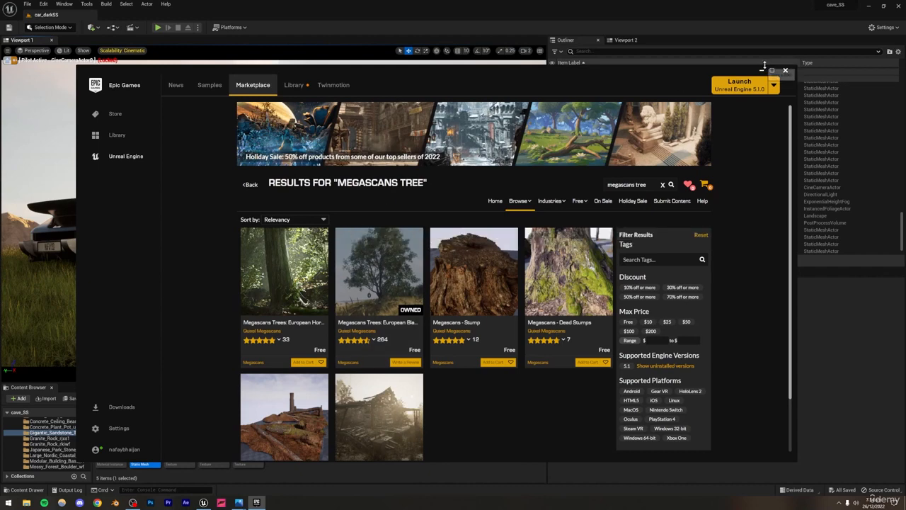
click(362, 314)
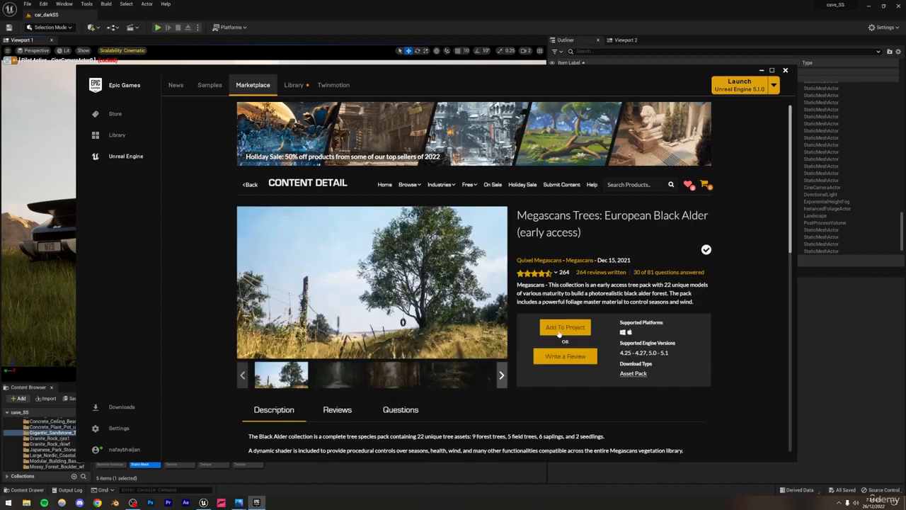
Step: Look up the Megascans Trees pack in the launcher's vault and close the launcher
click(294, 85)
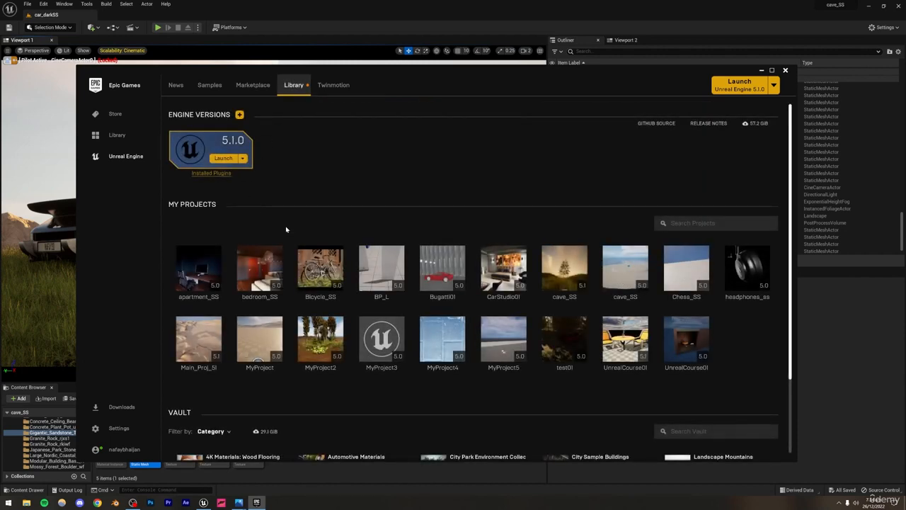
scroll(286, 228, down, 3)
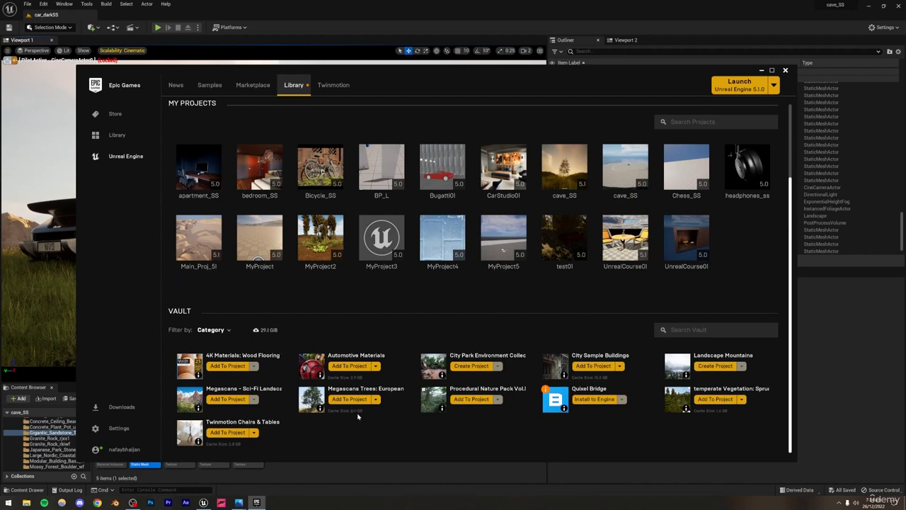
click(785, 71)
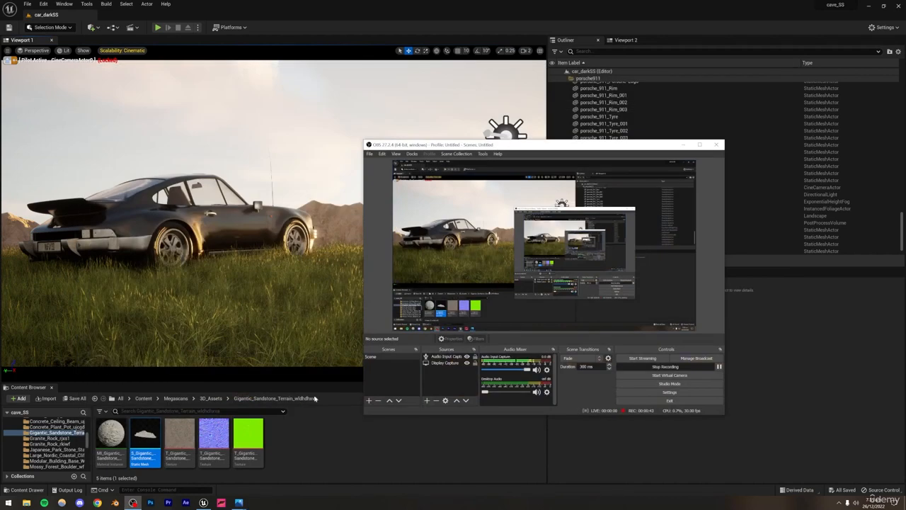
Step: Open the PivotPainter folder in BlackAlder/Geometry within the project content
scroll(37, 451, up, 5)
scroll(37, 452, up, 4)
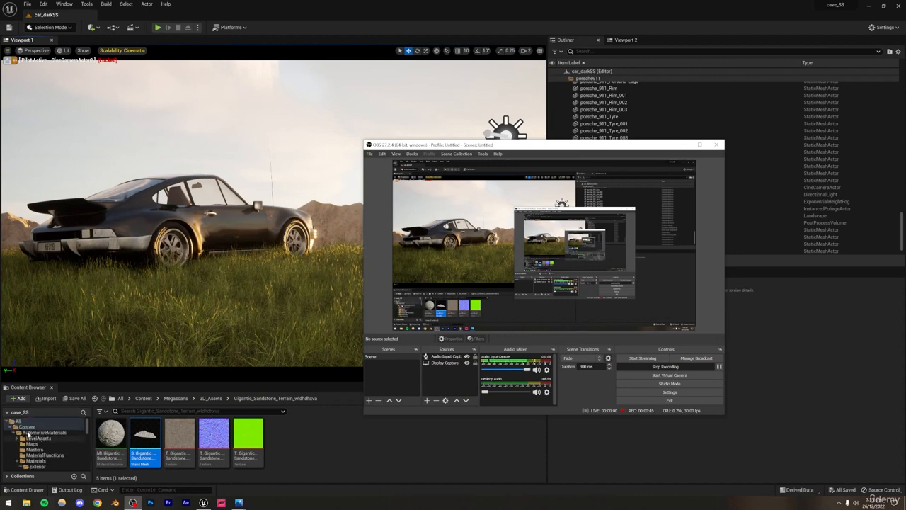
click(15, 434)
click(33, 438)
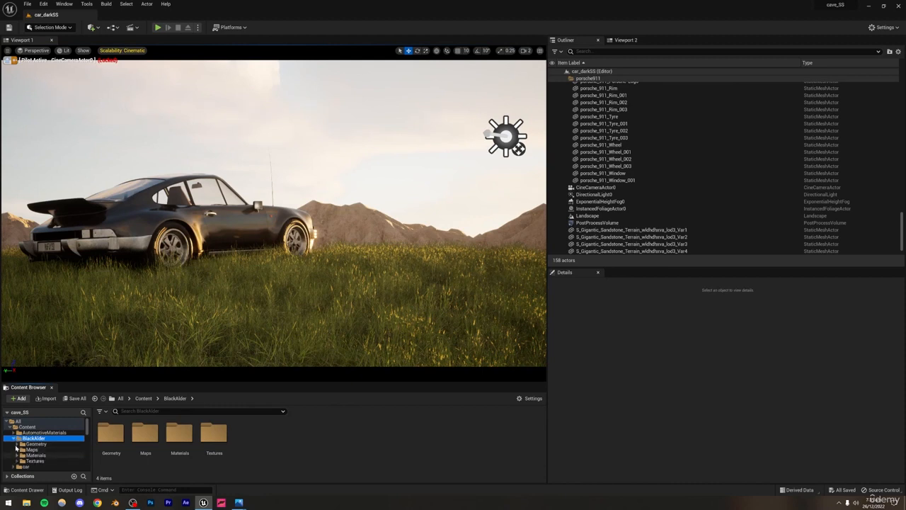
click(31, 449)
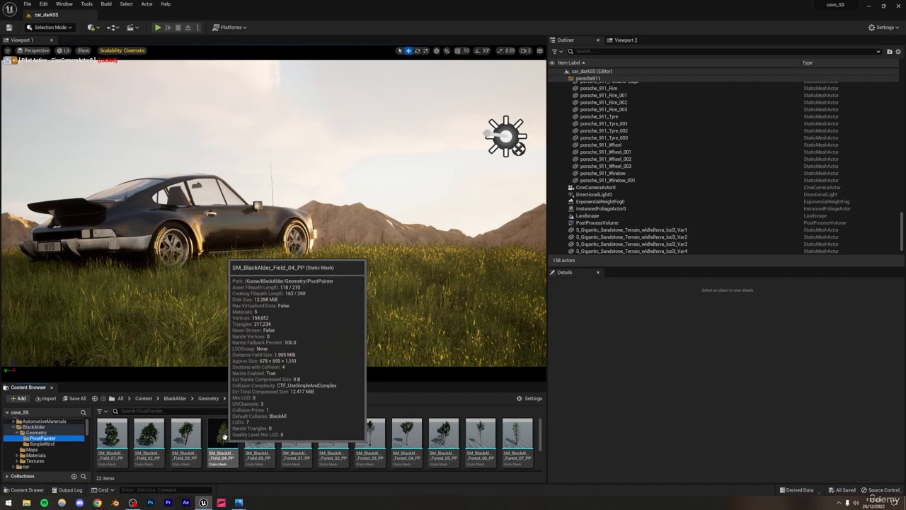
Step: Place SM_BlackAlder_Field_04_PP beside the rear of the car, scale it uniformly to about 0.56 and deselect it
drag(225, 434, 12, 261)
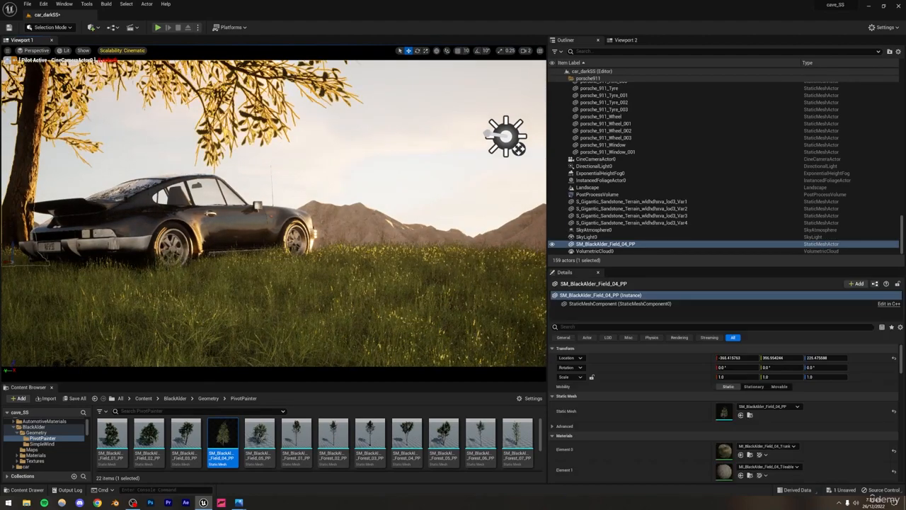
click(425, 51)
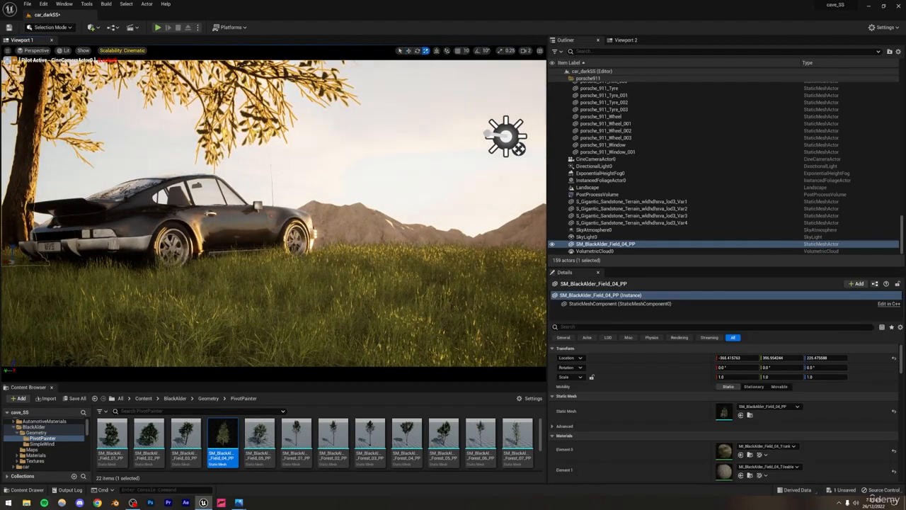
drag(12, 263, 5, 274)
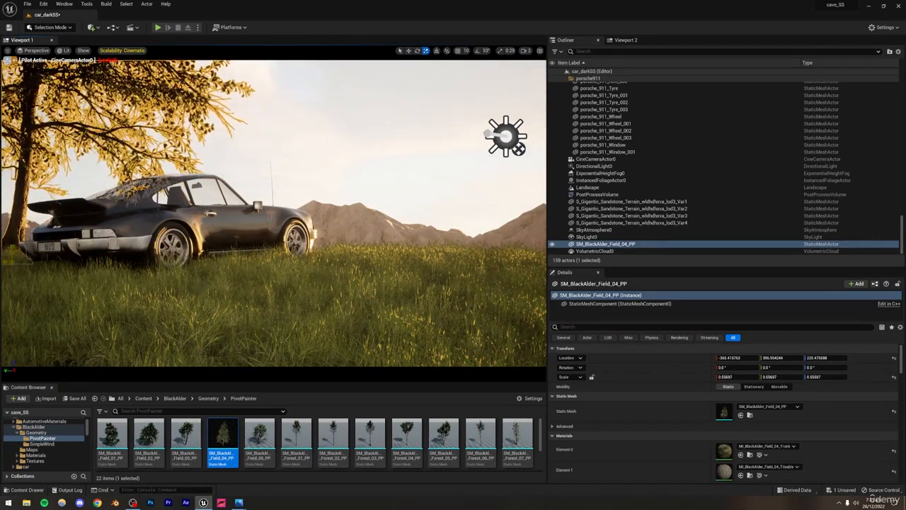
click(317, 150)
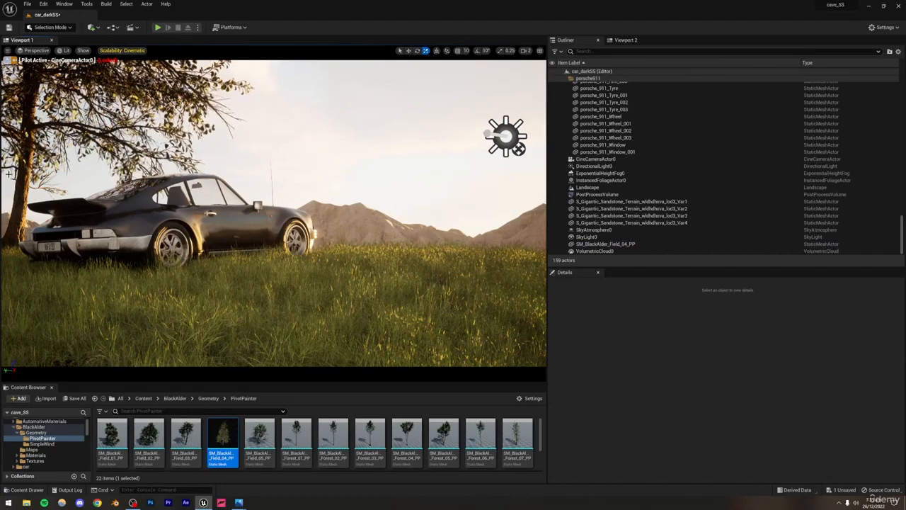
Step: Try to move the black alder tree behind the car in the main viewport and undo the move
click(85, 106)
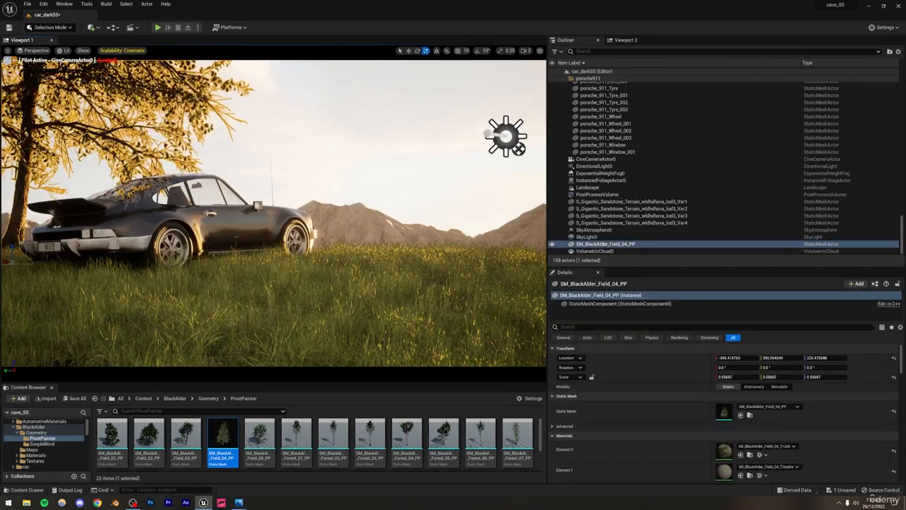
click(409, 51)
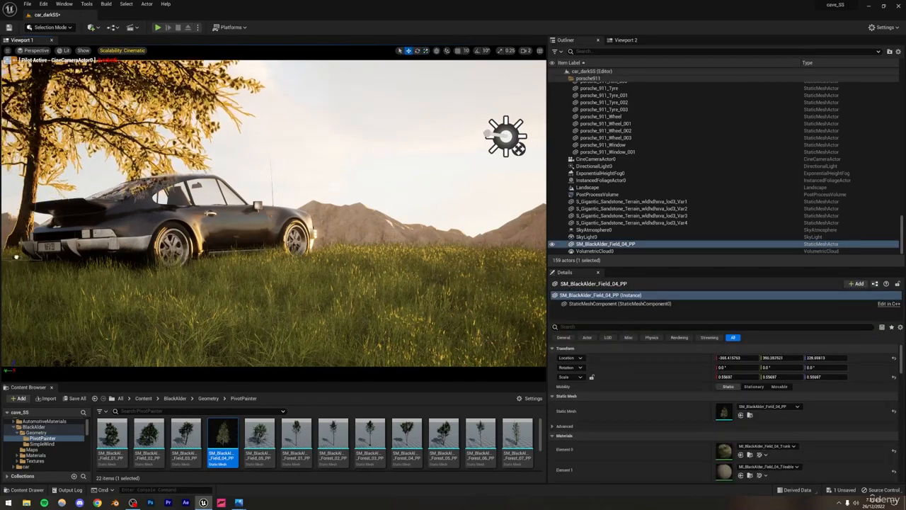
drag(27, 256, 3, 267)
key(ctrl+z)
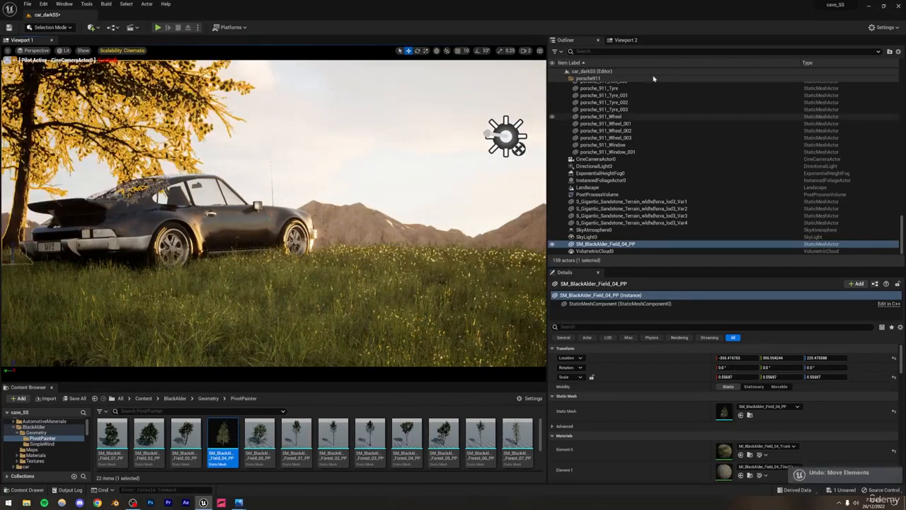
Step: Frame the black alder tree in Viewport 2, shift it slightly along the ground beside the car and deselect it
click(625, 40)
key(f)
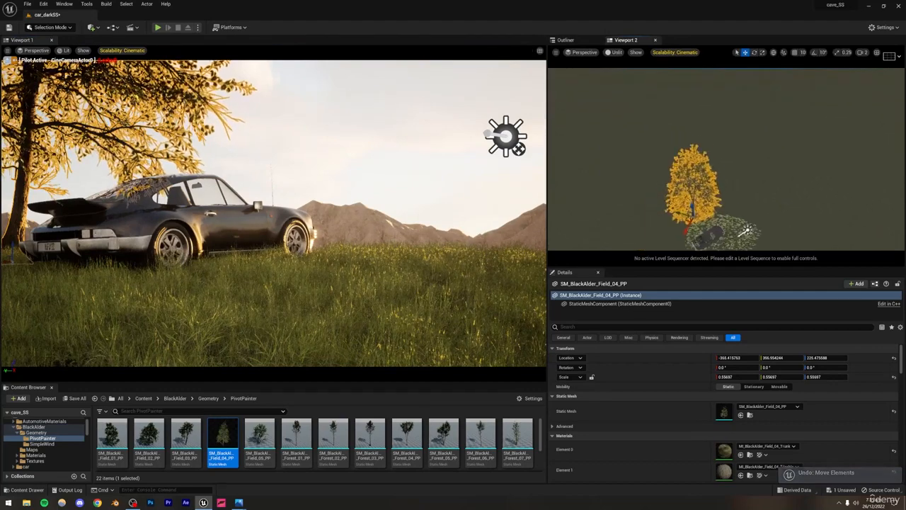
scroll(726, 159, up, 4)
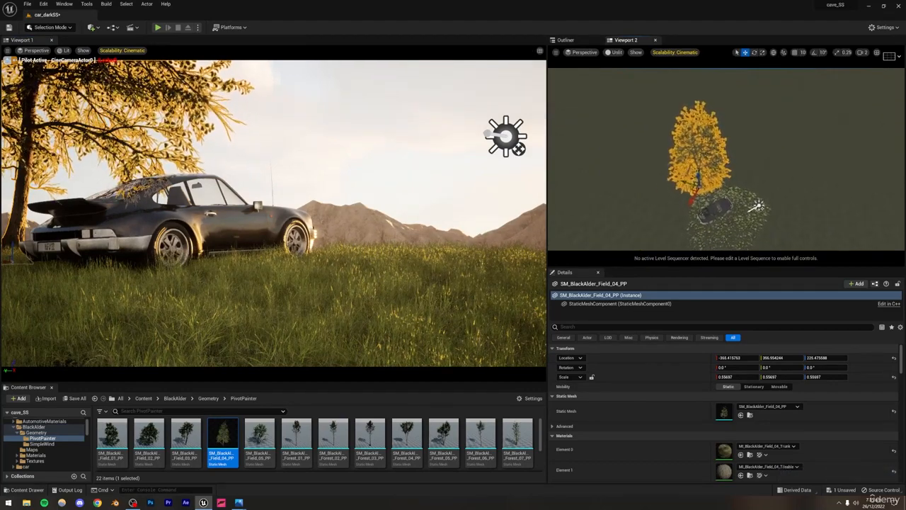
mouse_move(726, 159)
right_down()
mouse_move(701, 152)
mouse_move(700, 186)
mouse_move(719, 170)
right_up()
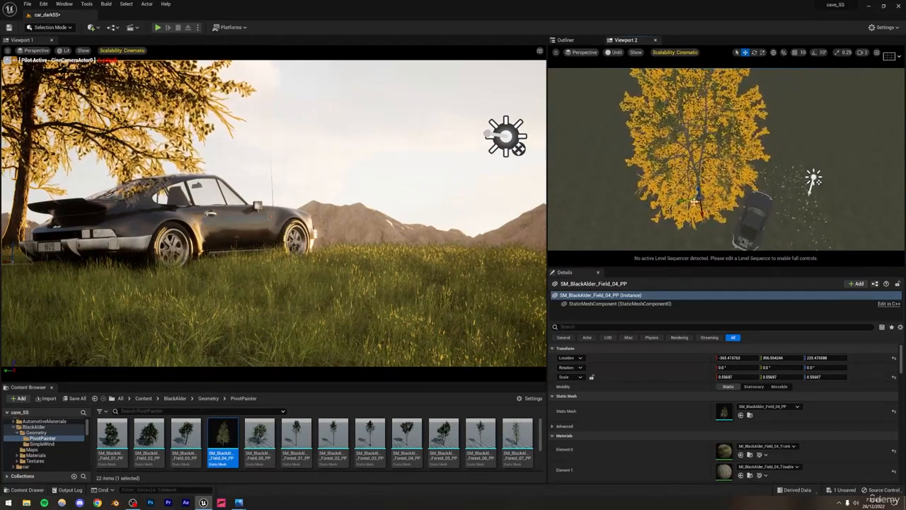
drag(695, 203, 697, 203)
click(391, 128)
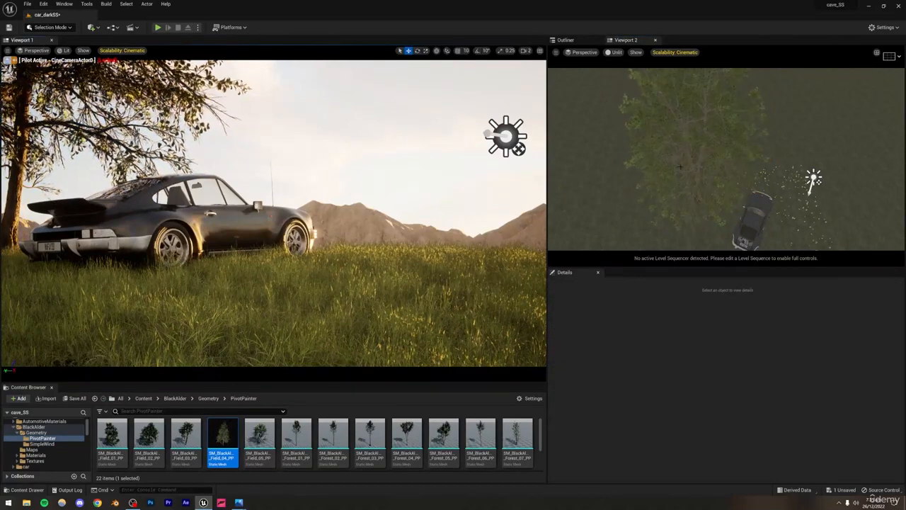
Step: Preview the main viewport with Path Tracing, return it to Lit shading and save the level
right_drag(741, 188, 761, 223)
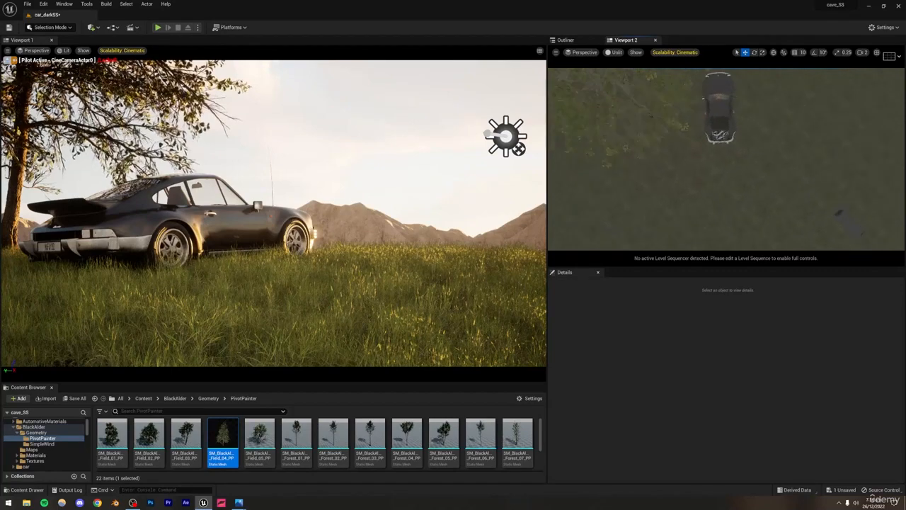
key(w)
right_drag(741, 188, 746, 123)
key(a)
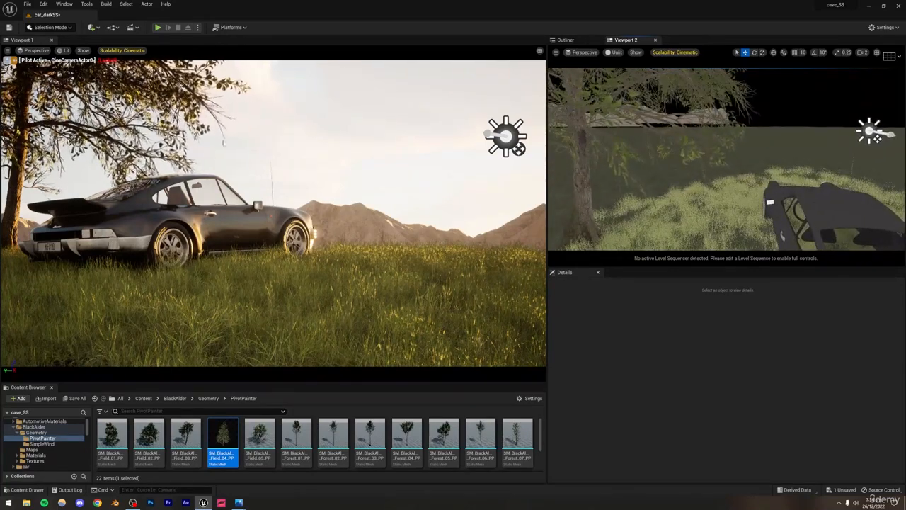
click(69, 50)
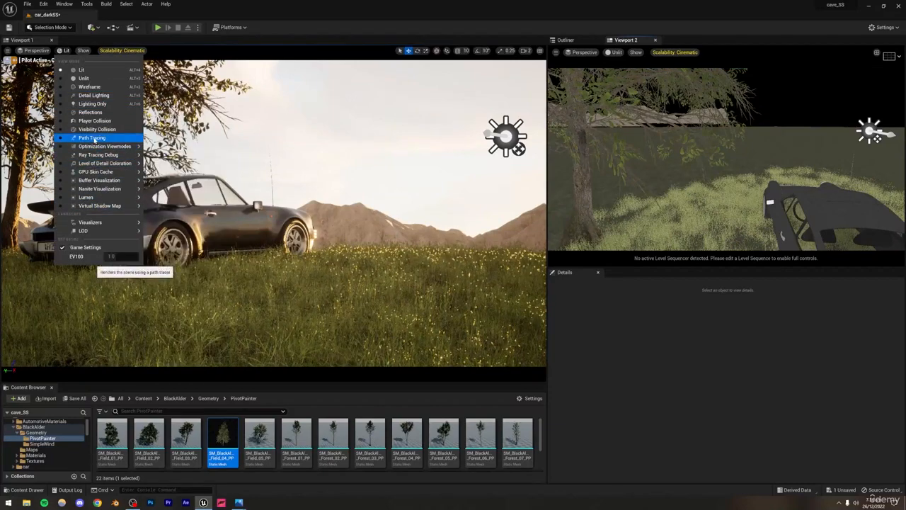
click(92, 137)
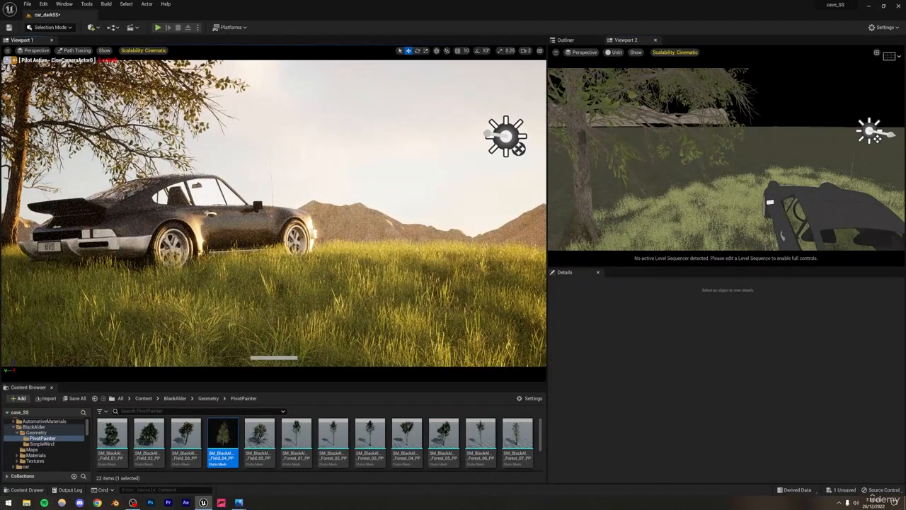
click(76, 52)
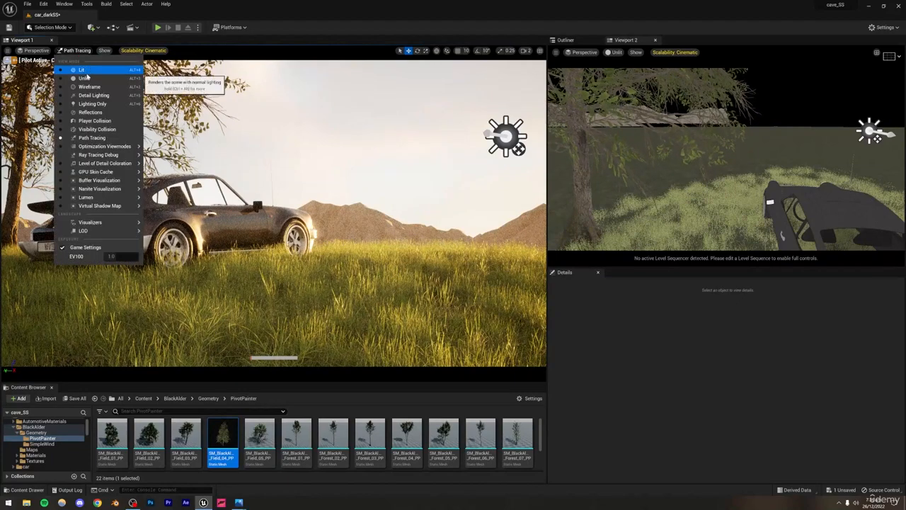
click(84, 68)
key(ctrl+s)
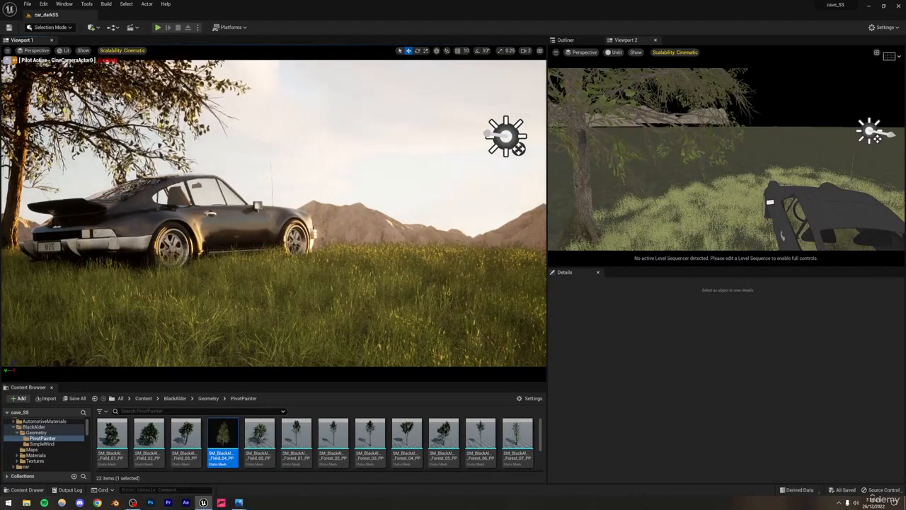
Step: Select the black alder tree in Viewport 2 and examine the foreground framing in the reference image car dark.PNG
click(582, 177)
key(s)
right_drag(708, 148, 761, 216)
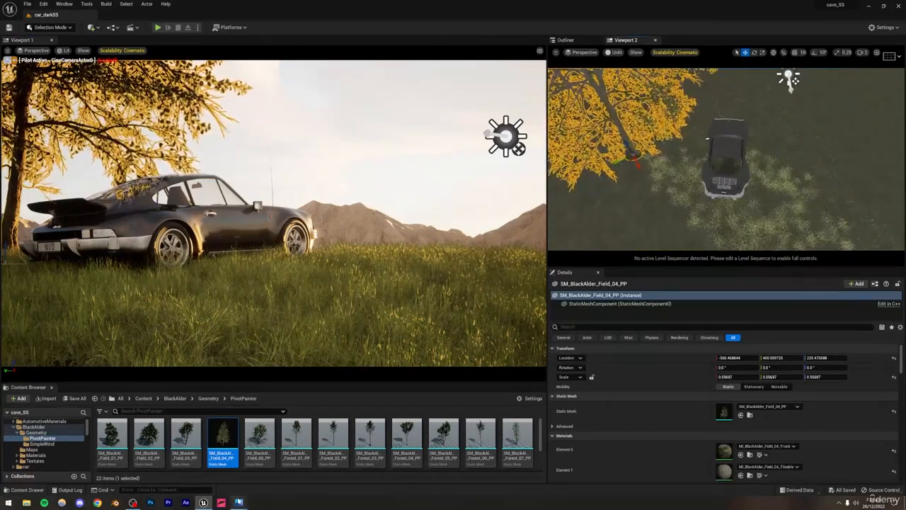
mouse_move(240, 502)
click(210, 464)
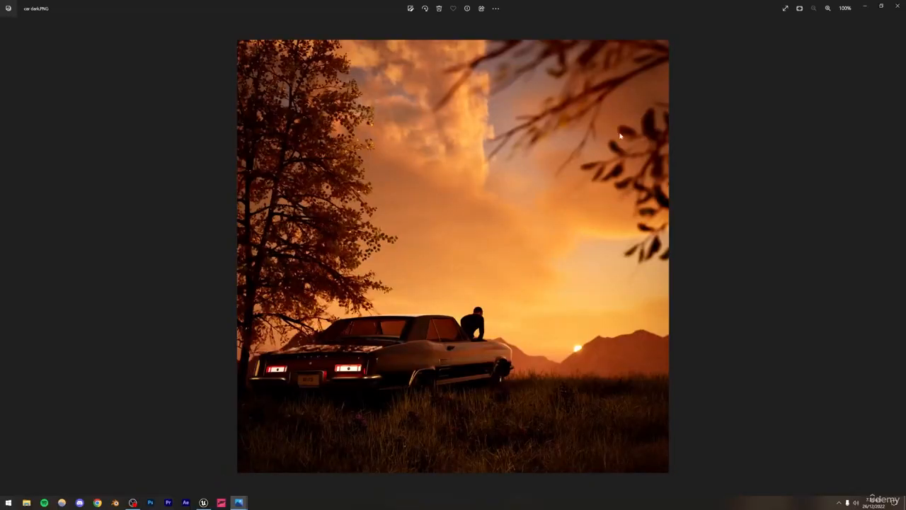
click(203, 503)
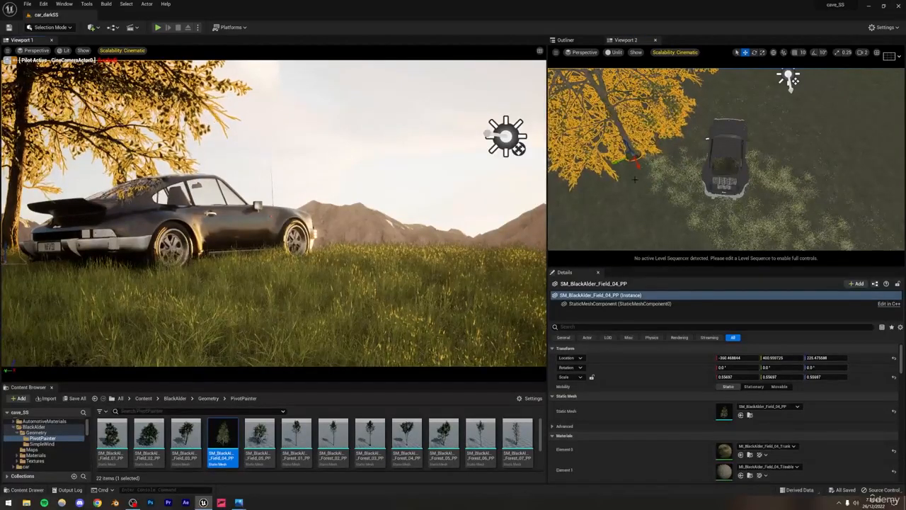
Step: Duplicate the black alder tree in front of the camera, beyond the car, and scale the copy uniformly to about 0.10
alt+drag(628, 160, 848, 222)
right_drag(835, 205, 842, 173)
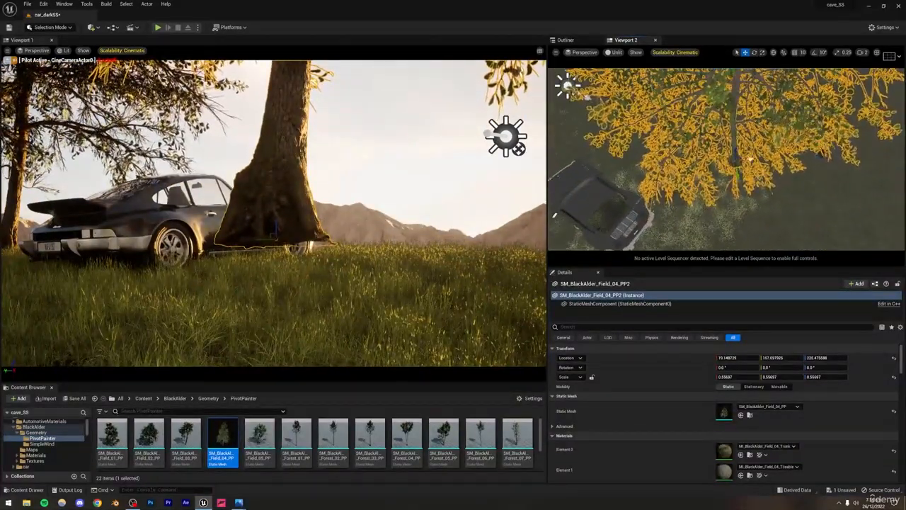
drag(769, 143, 821, 153)
click(762, 53)
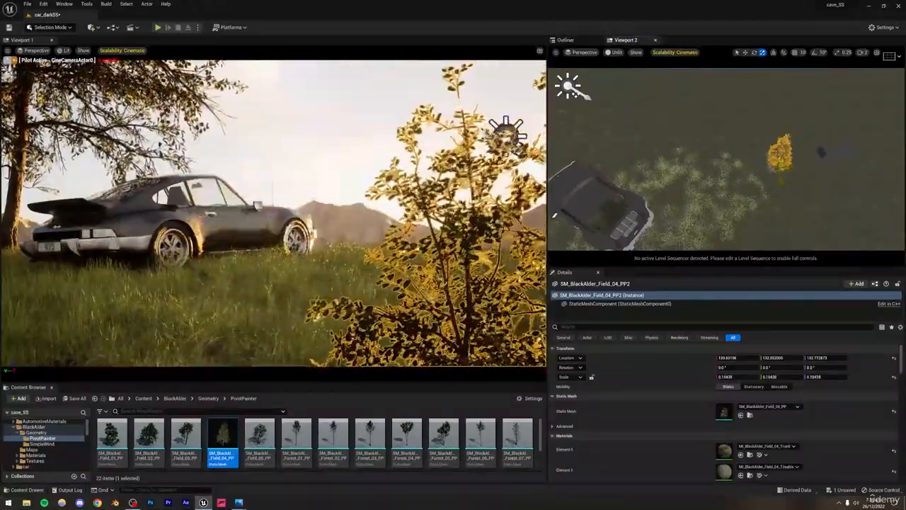
right_drag(821, 153, 864, 148)
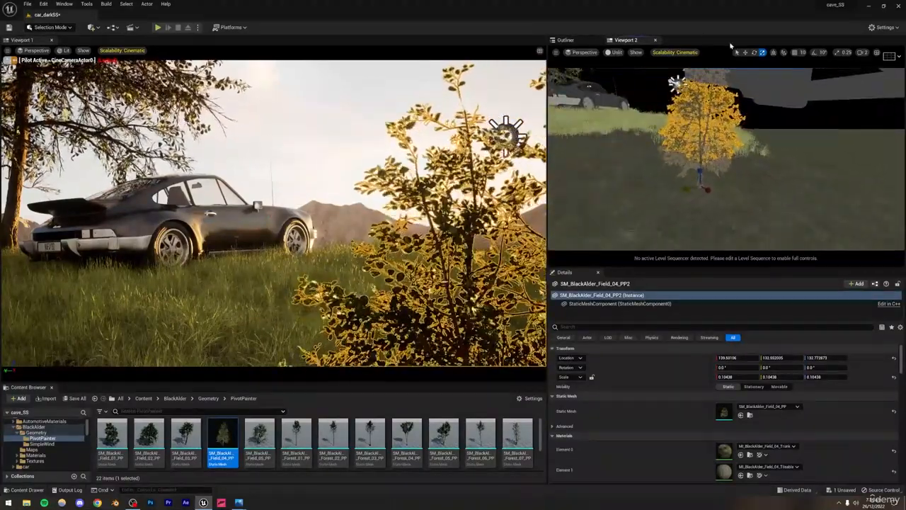
Step: Raise the small black alder copy so its branches hang into the foreground of the shot, and deselect it
click(745, 52)
drag(699, 170, 712, 109)
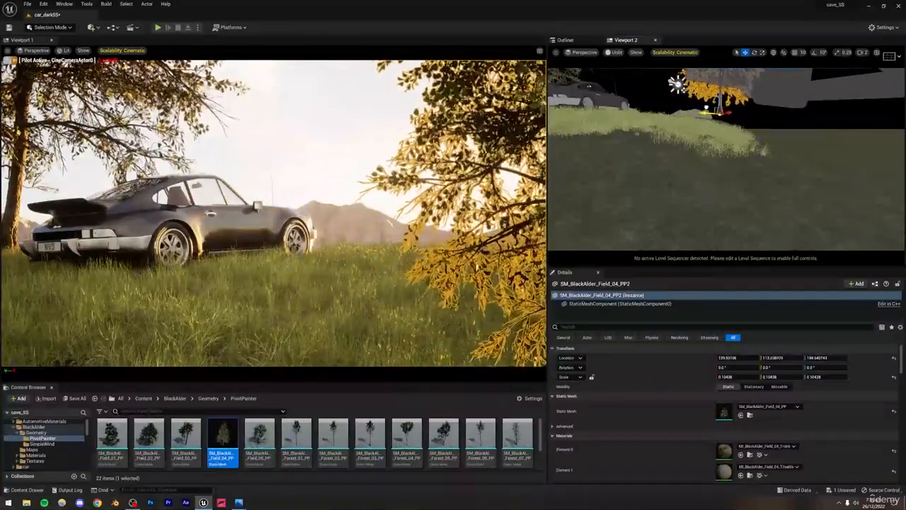
click(339, 157)
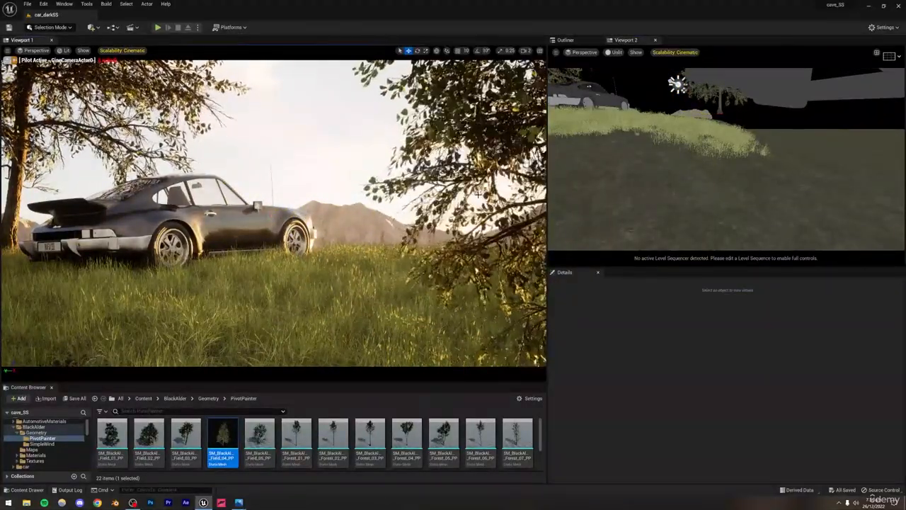
Step: Set CineCameraActor0's focus method to Manual and its manual focus distance to about 389 cm
click(566, 40)
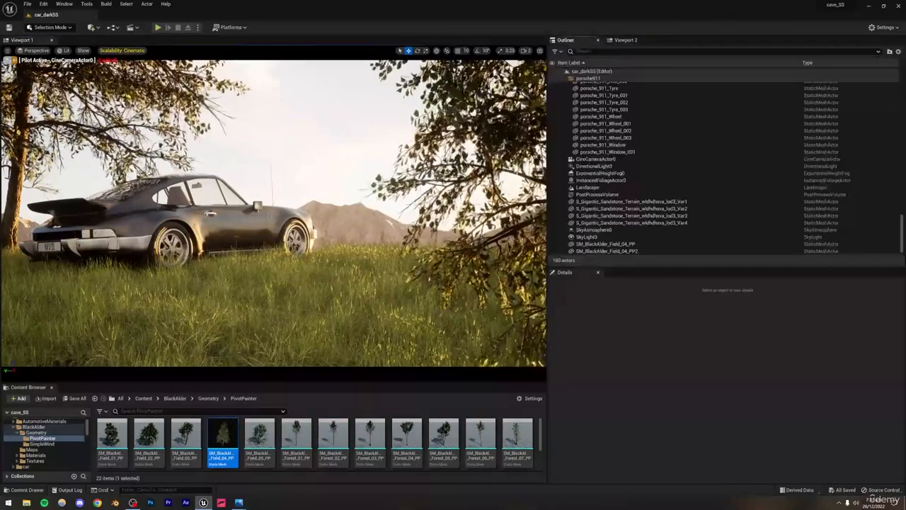
click(592, 158)
scroll(637, 397, down, 4)
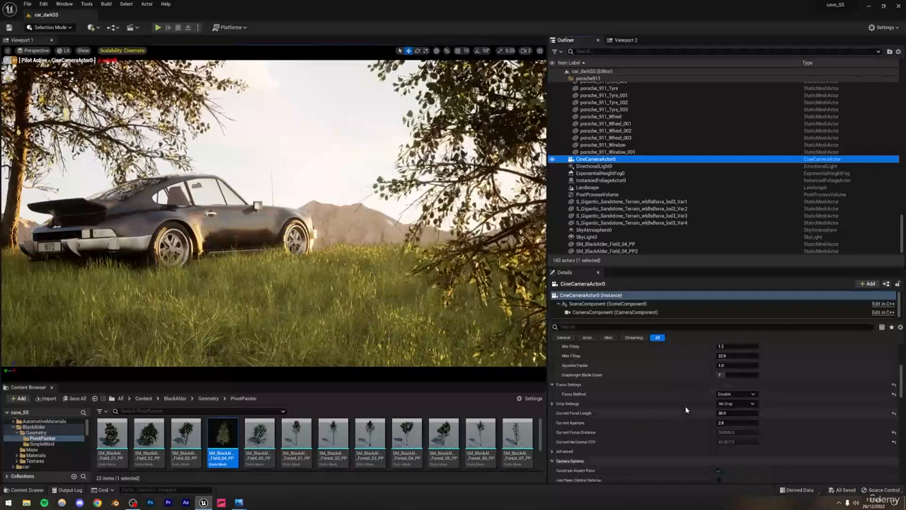
click(736, 394)
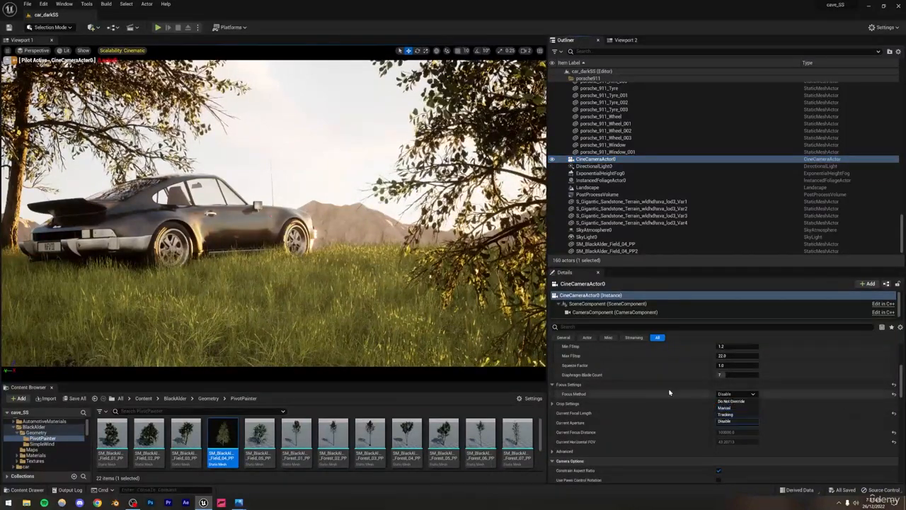
click(724, 408)
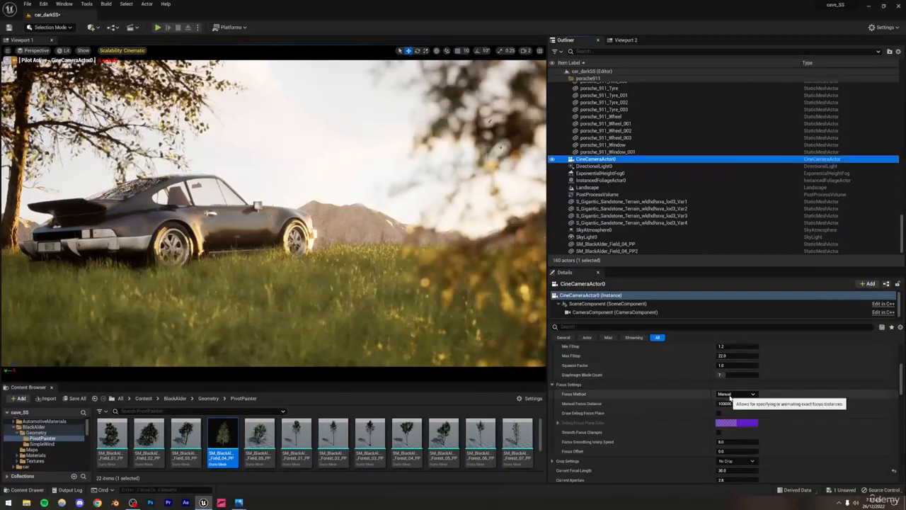
mouse_move(734, 404)
mouse_down()
mouse_move(709, 404)
mouse_move(725, 404)
mouse_up()
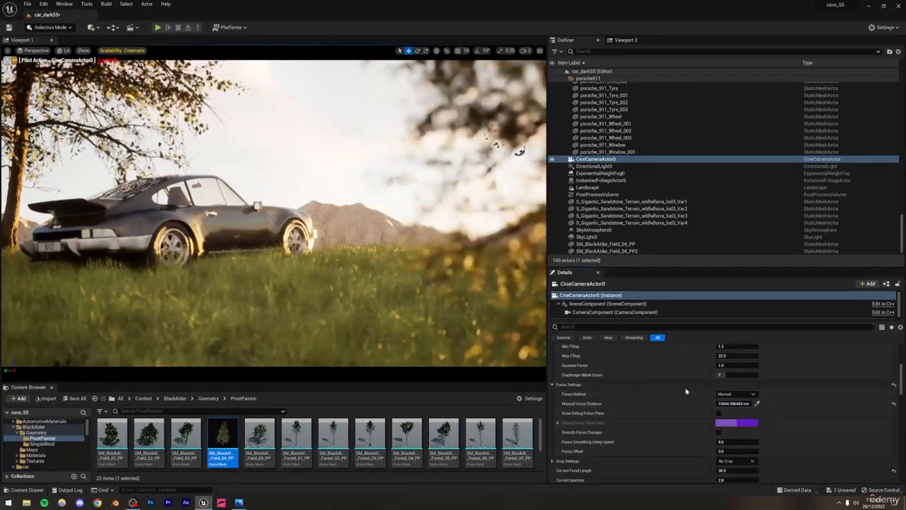
mouse_move(729, 404)
mouse_down()
mouse_move(690, 404)
mouse_move(725, 404)
mouse_up()
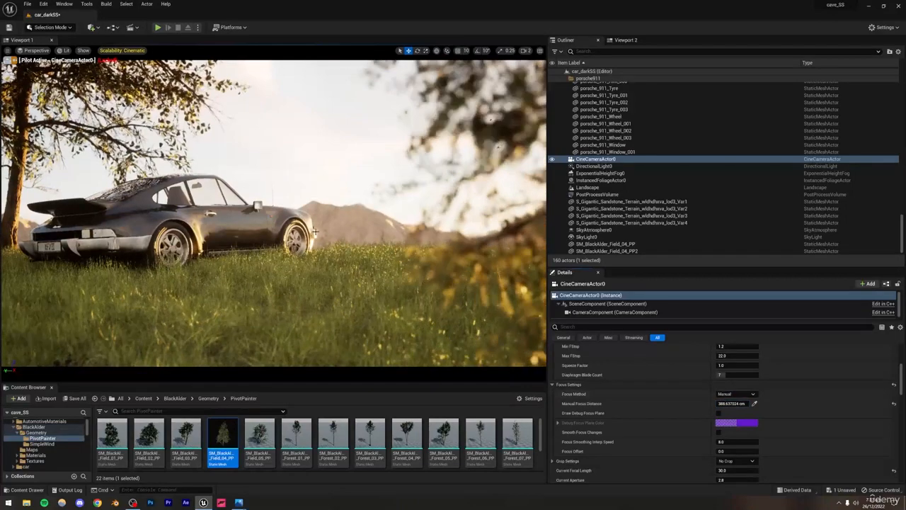
Step: Switch the main viewport to Path Tracing with nothing selected and open the AutomotiveMaterials content folder
click(64, 50)
click(91, 137)
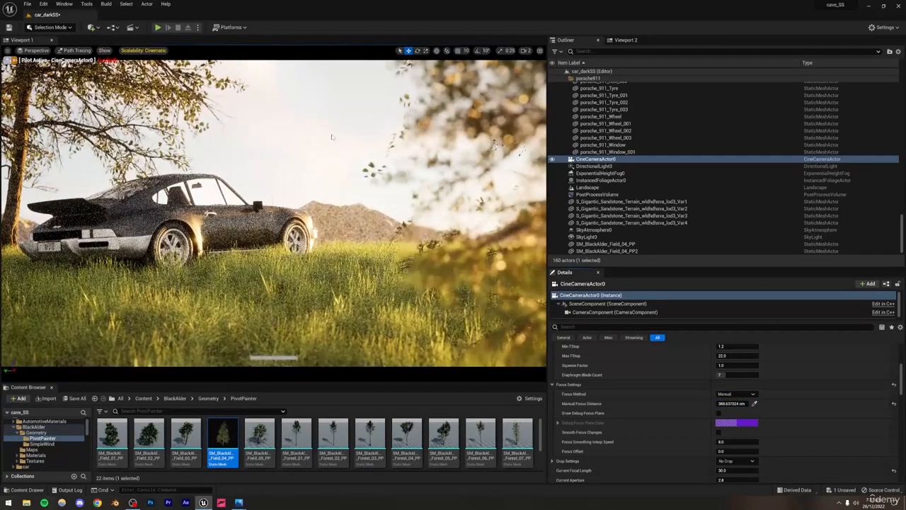
click(331, 133)
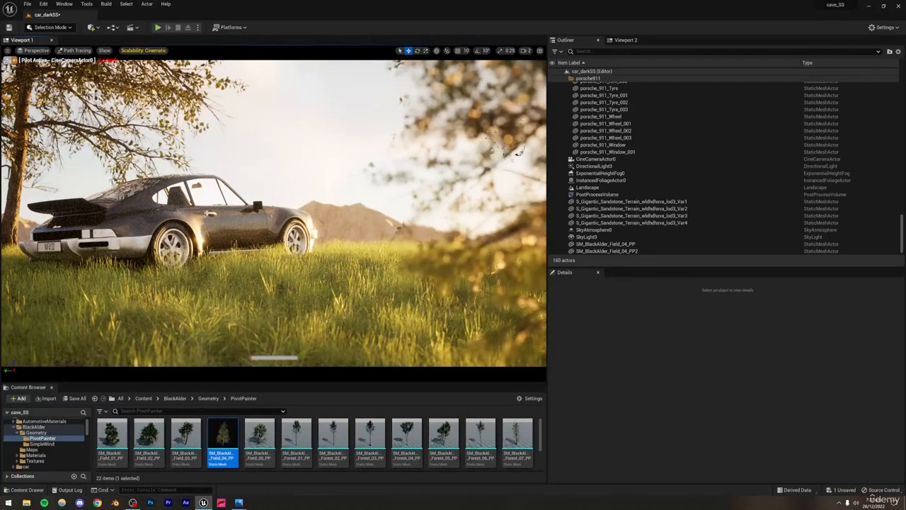
scroll(36, 425, up, 1)
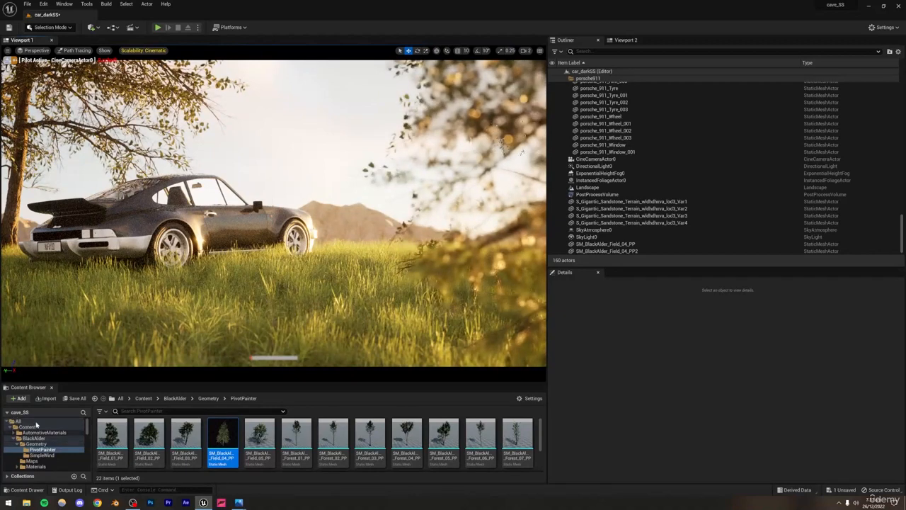
click(38, 433)
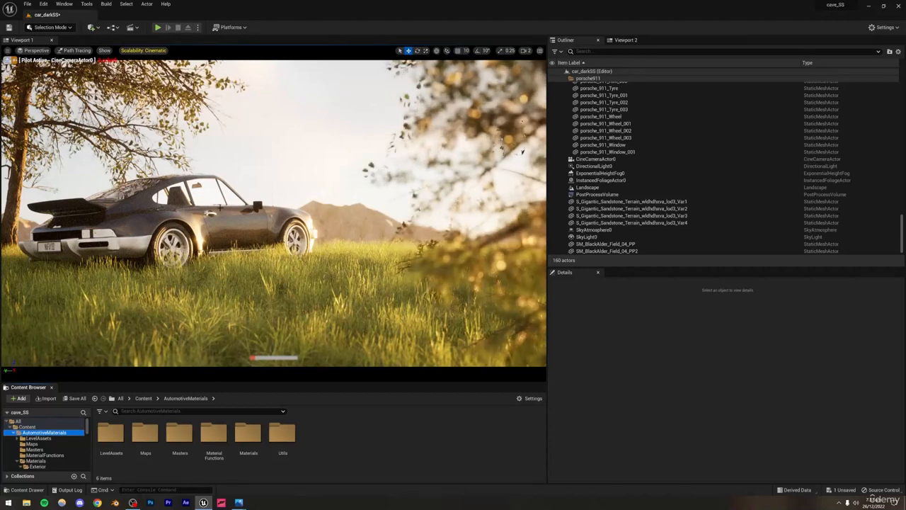
Step: Move the car's steering wheel rim, porsche_911_BezierCircle, across to the other side of the cabin using Viewport 2
click(626, 39)
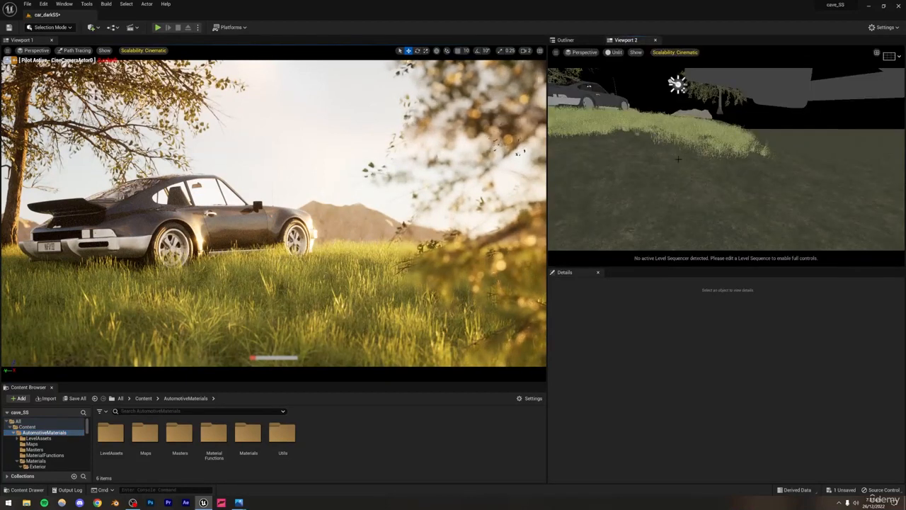
right_drag(726, 159, 664, 144)
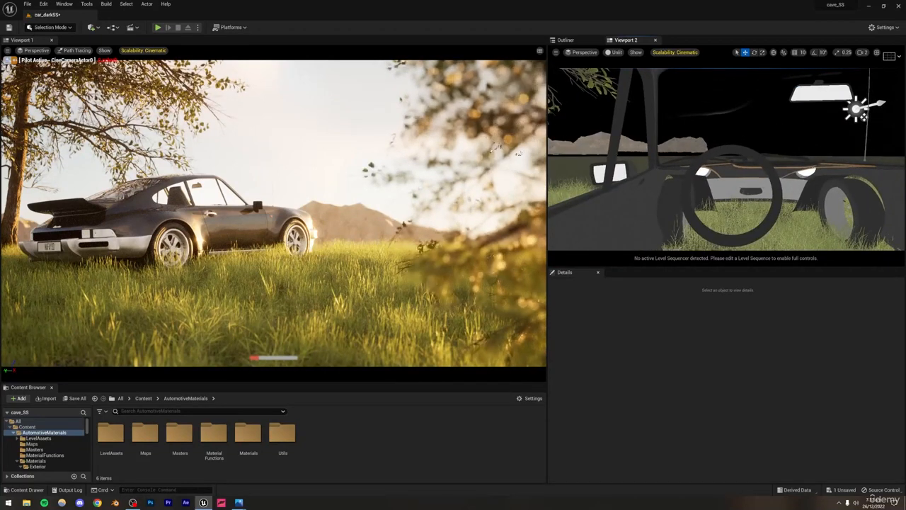
click(728, 152)
right_drag(729, 152, 701, 201)
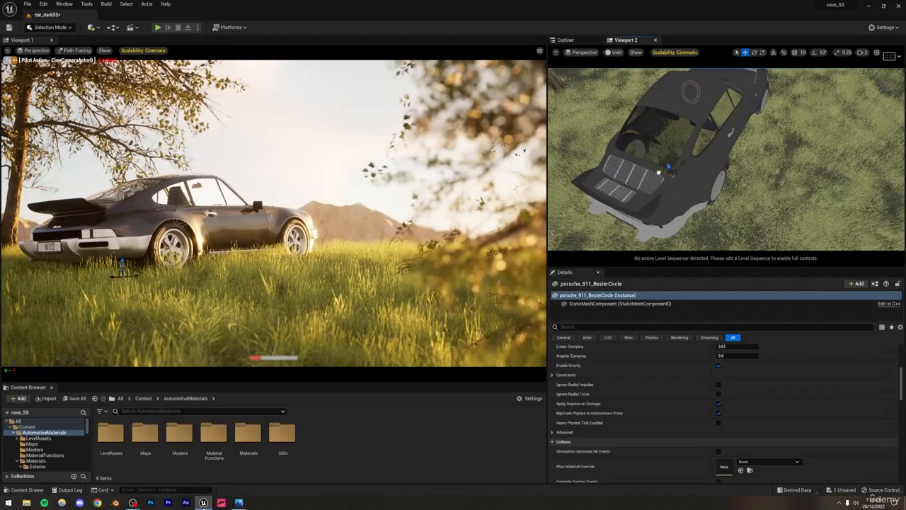
drag(658, 172, 692, 180)
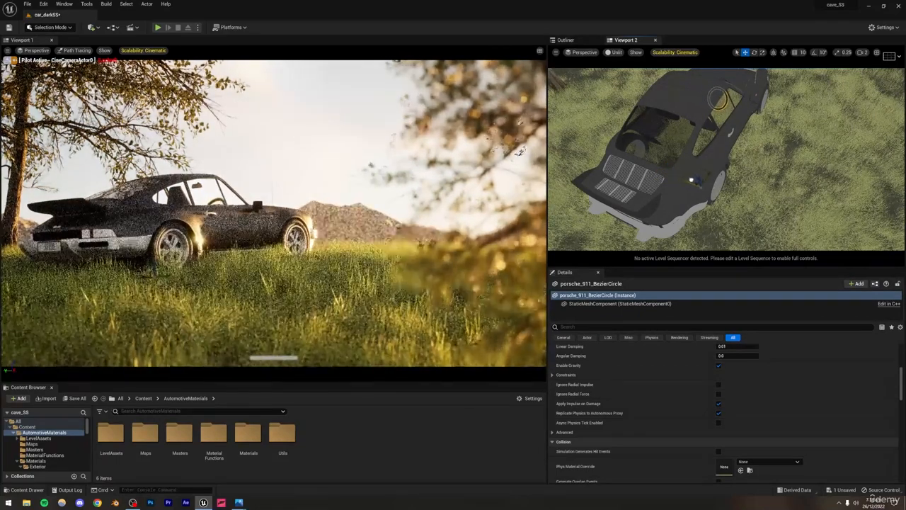
click(750, 173)
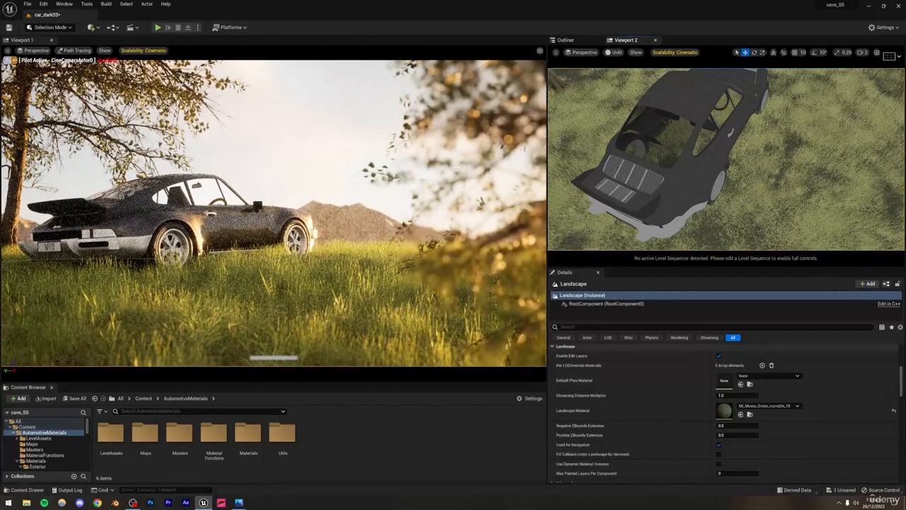
Step: Check the side of the car up close in Viewport 2, clear the selection and save the level
right_drag(736, 170, 741, 97)
click(741, 97)
key(ctrl+s)
key(d)
click(741, 97)
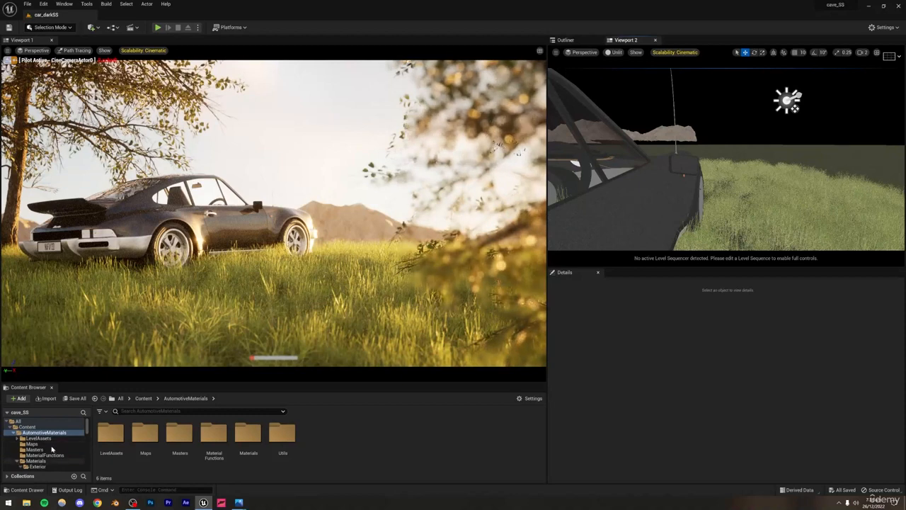
Step: Apply the MI_Tint_Red material from the Exterior/Lights folder to the car's rear light
scroll(50, 449, down, 2)
scroll(39, 452, down, 2)
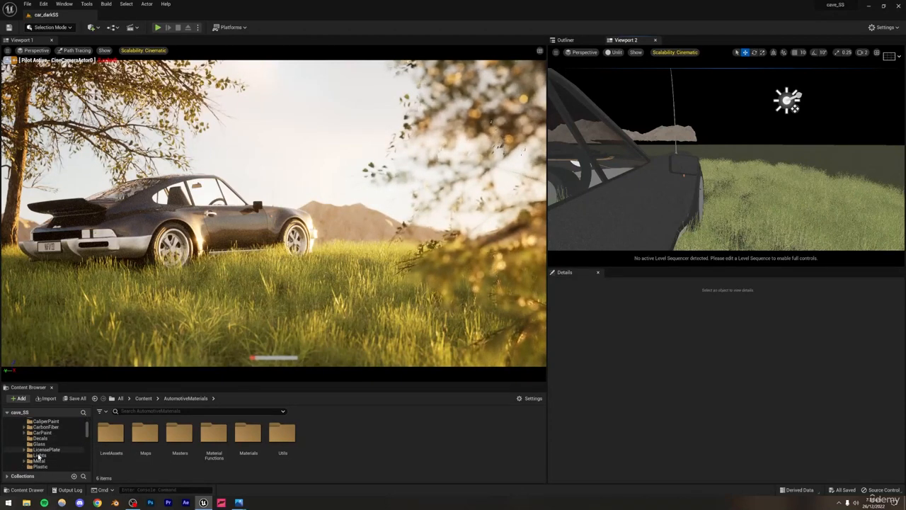
click(40, 455)
mouse_move(282, 435)
mouse_down()
mouse_move(151, 267)
mouse_move(104, 232)
mouse_up()
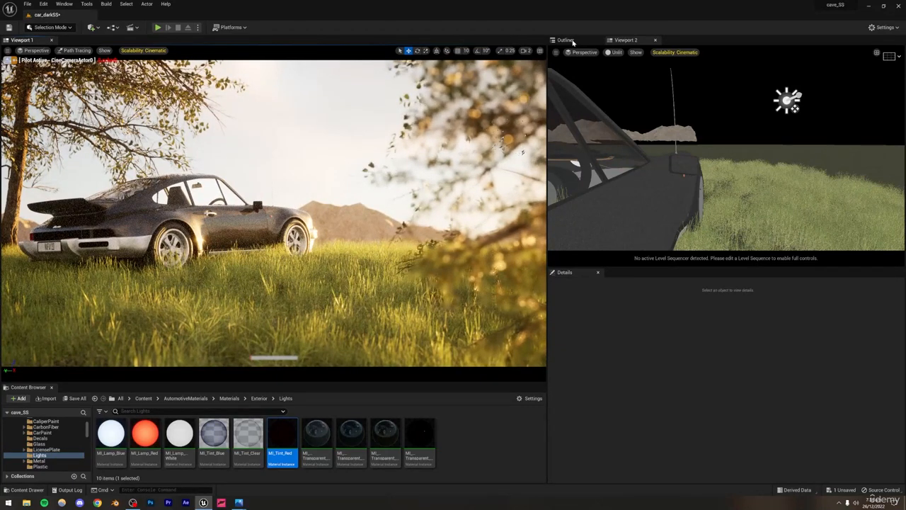
Step: Return the main viewport to Lit shading and change its type to Cinematic Viewport
click(80, 50)
click(84, 74)
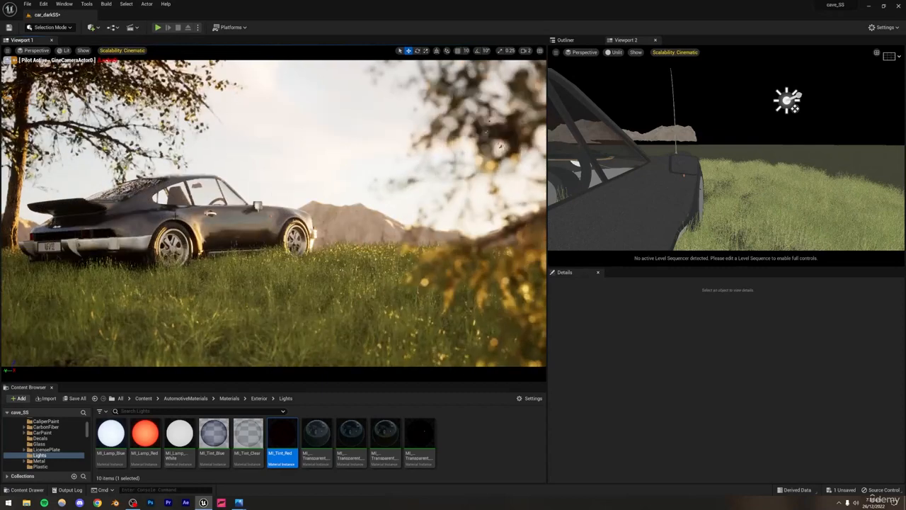
click(37, 50)
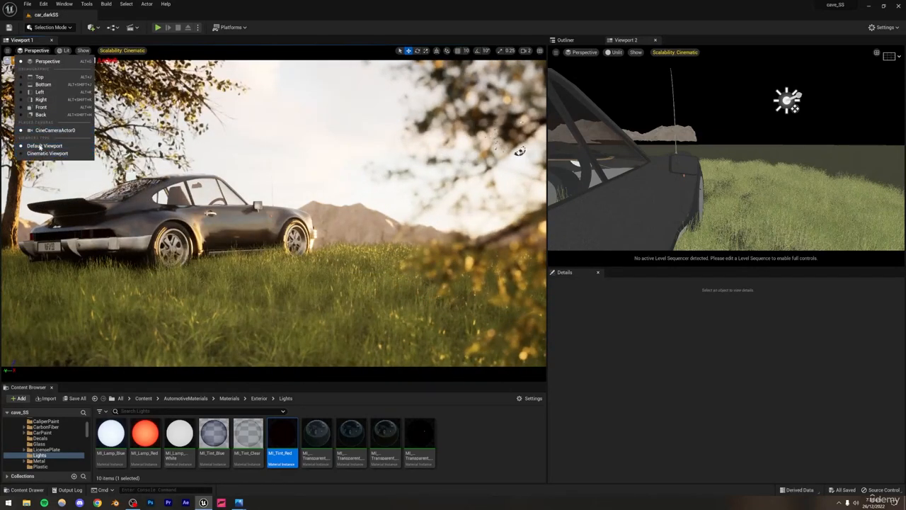
click(39, 153)
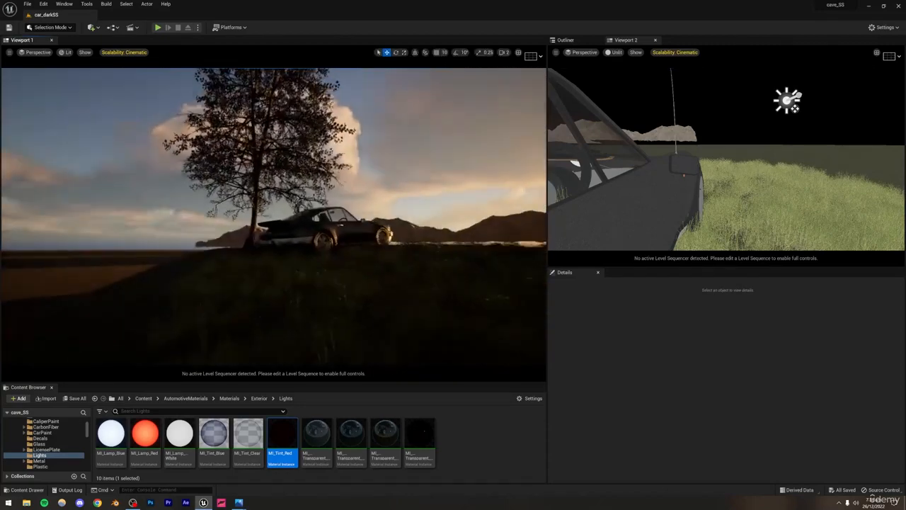
Step: Try shifting the tinted rear light cover, porsche_911_Plane_045, away from the car, undo the move and clear the selection
key(w)
mouse_move(273, 216)
right_down()
mouse_move(296, 219)
mouse_move(276, 200)
right_up()
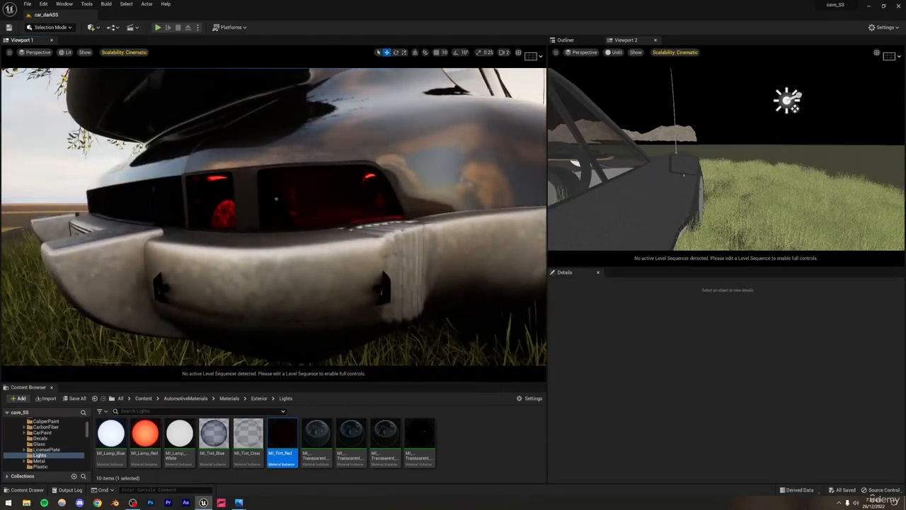
click(276, 199)
drag(327, 281, 268, 297)
mouse_move(268, 297)
right_down()
mouse_move(298, 300)
mouse_move(283, 288)
right_up()
key(w)
key(s)
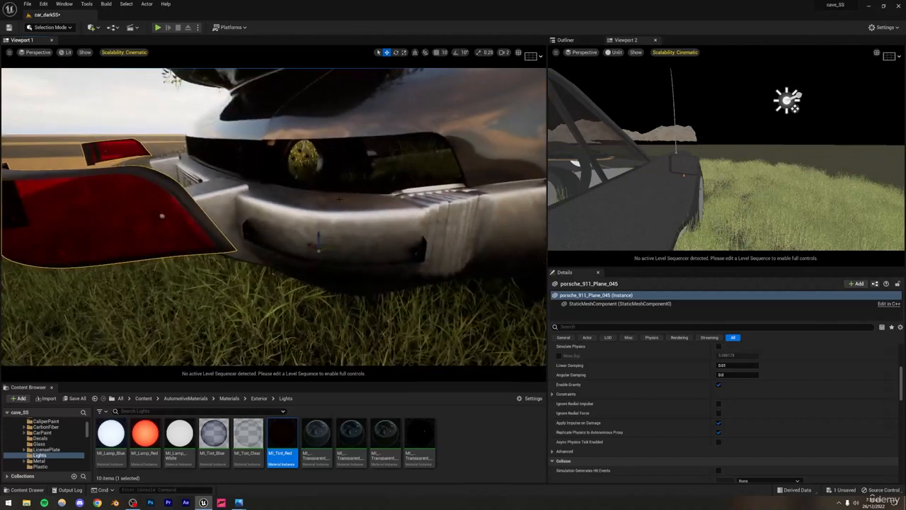
key(ctrl+z)
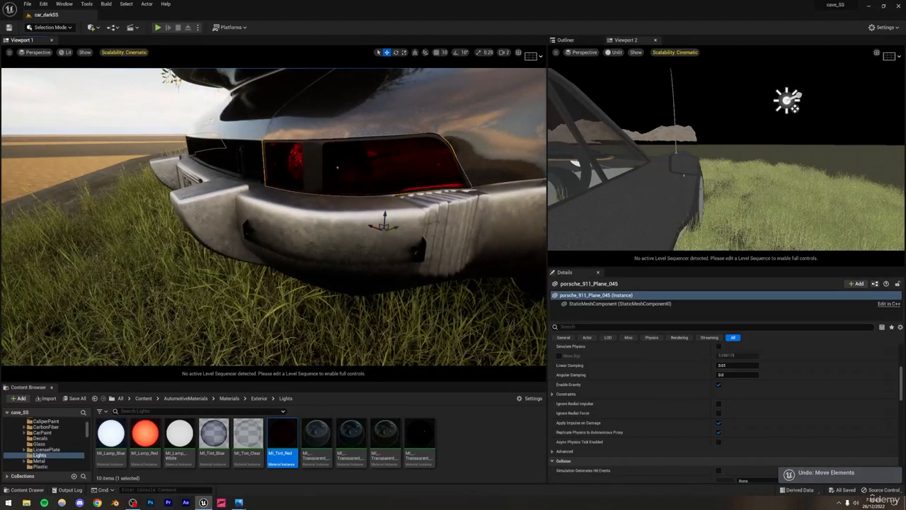
key(Escape)
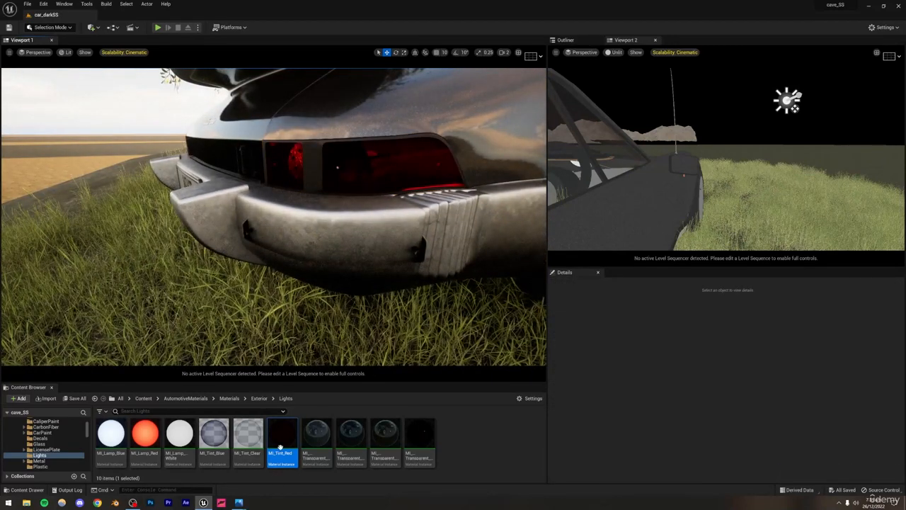
Step: Turn off the Edge Tint and Facing Tint overrides in the MI_Tint_Red material instance and close its editor
double_click(280, 447)
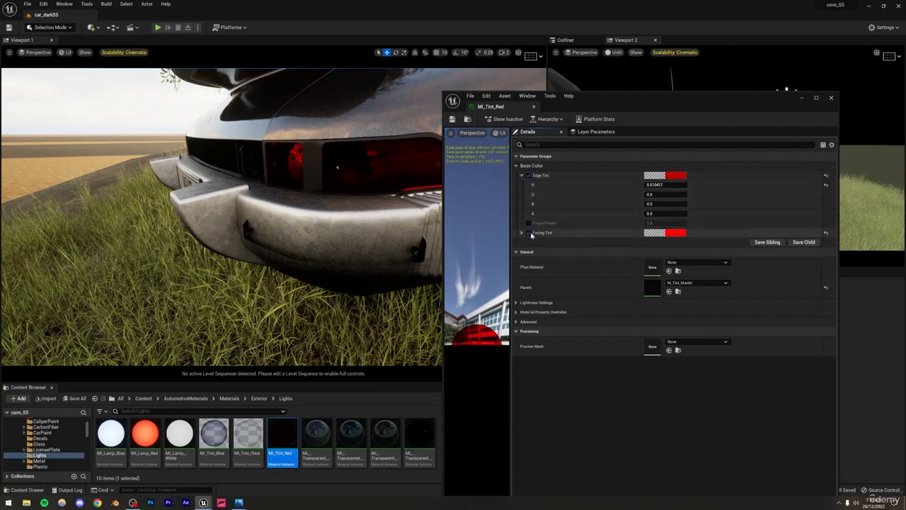
click(527, 175)
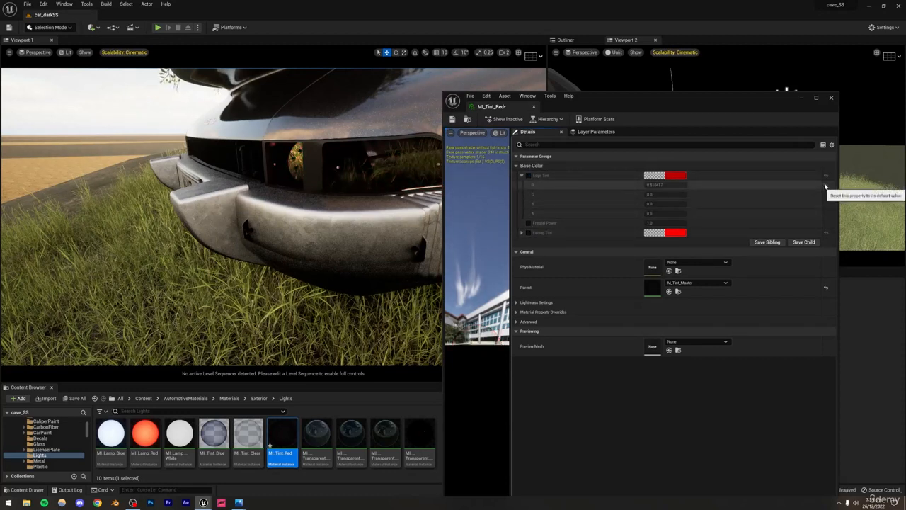
click(831, 97)
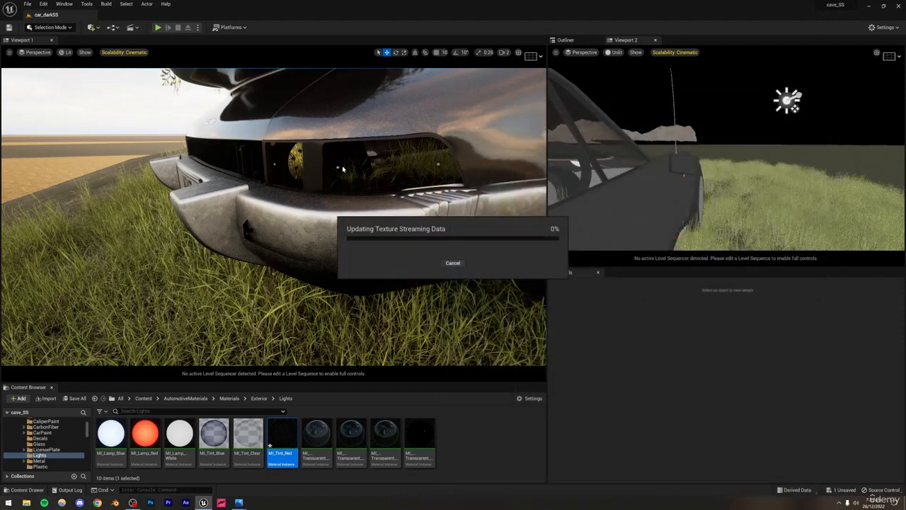
Step: Frame the rear light in the main viewport and switch its view mode to Path Tracing
right_drag(329, 191, 339, 149)
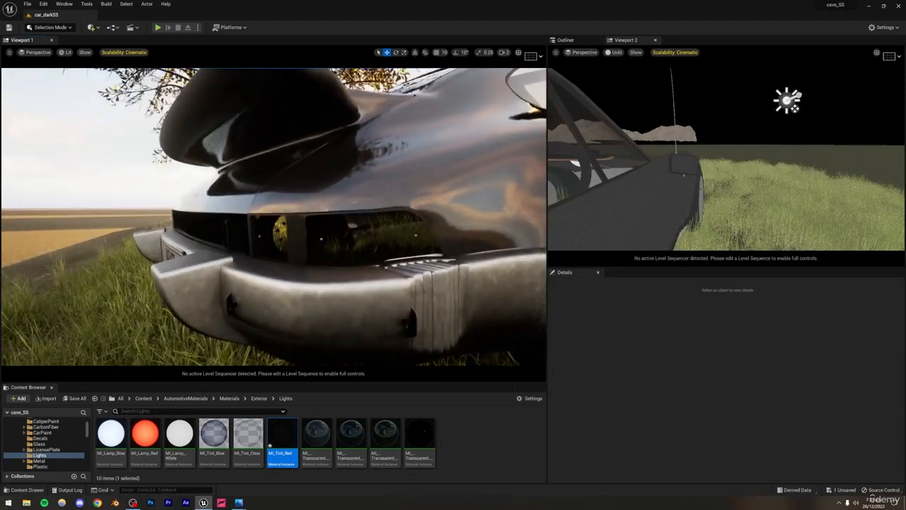
click(66, 52)
click(92, 139)
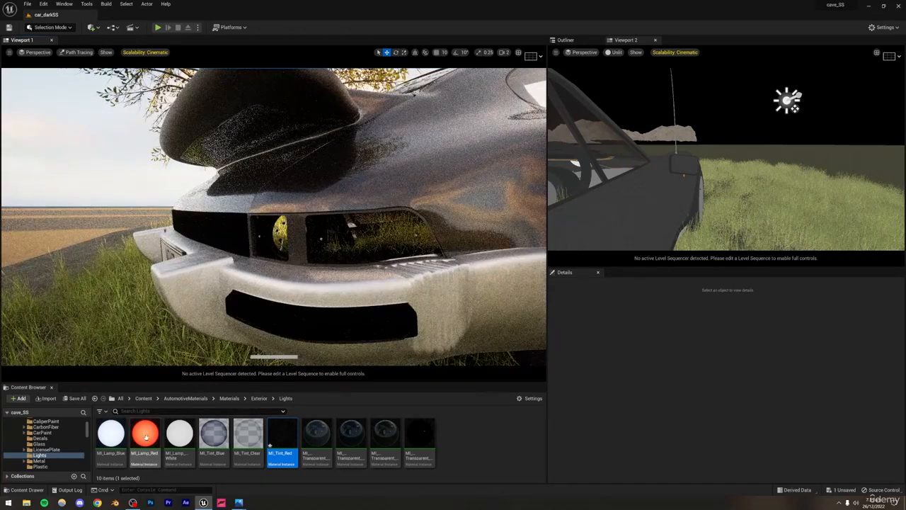
Step: Reopen MI_Tint_Red and enable its Edge Tint and Facing Tint overrides, trying and undoing a reset of Edge Tint
key(ctrl+z)
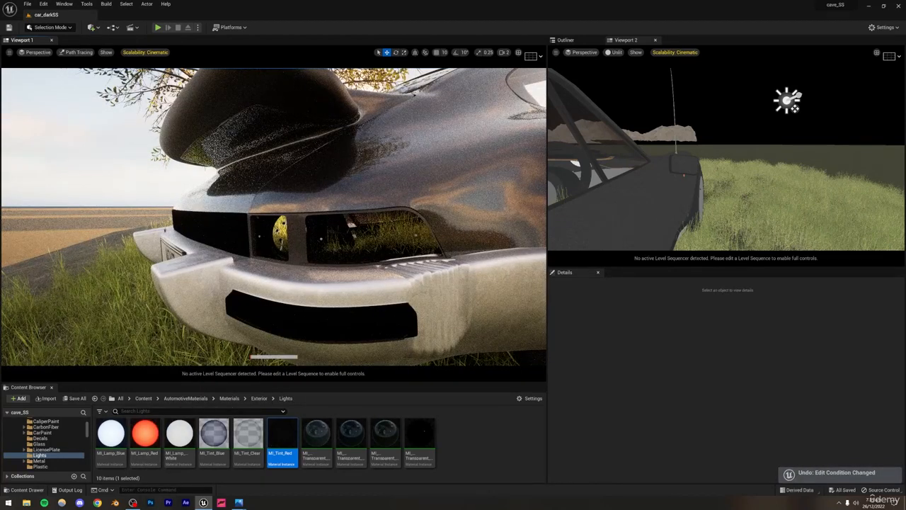
double_click(283, 433)
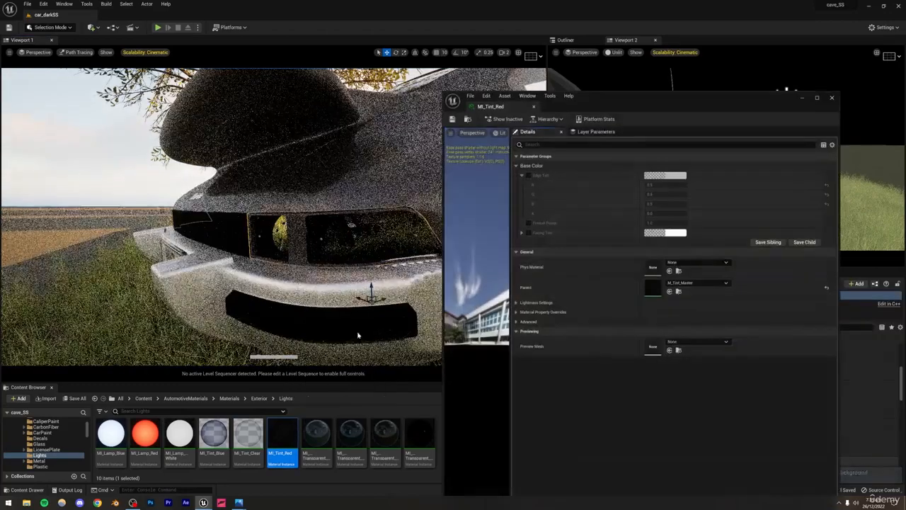
click(528, 176)
click(527, 233)
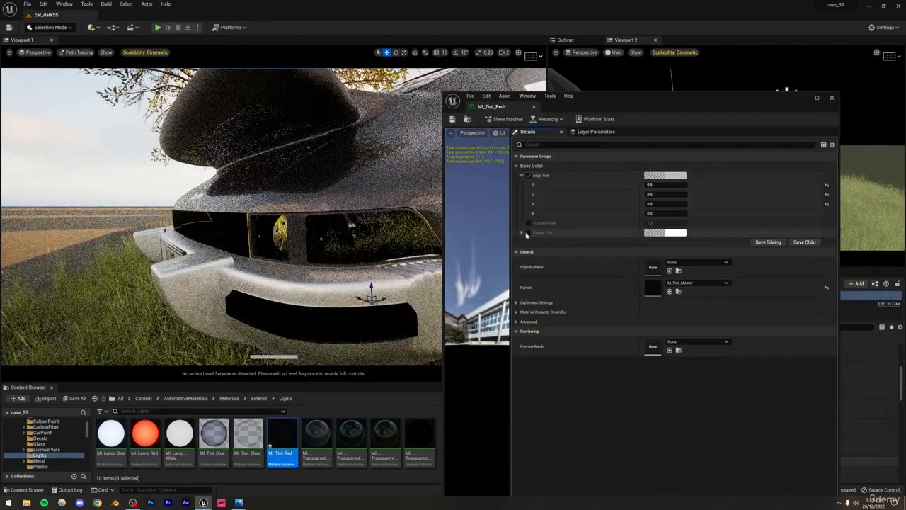
click(826, 184)
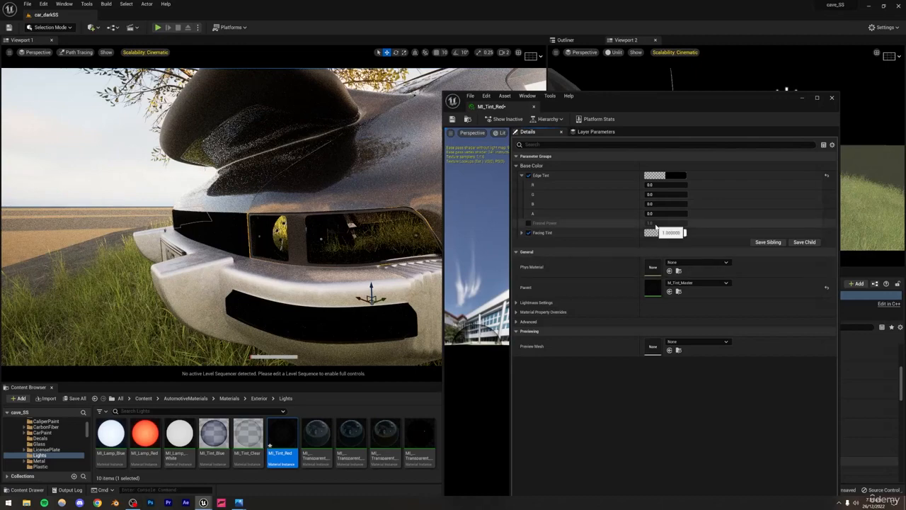
key(ctrl+z)
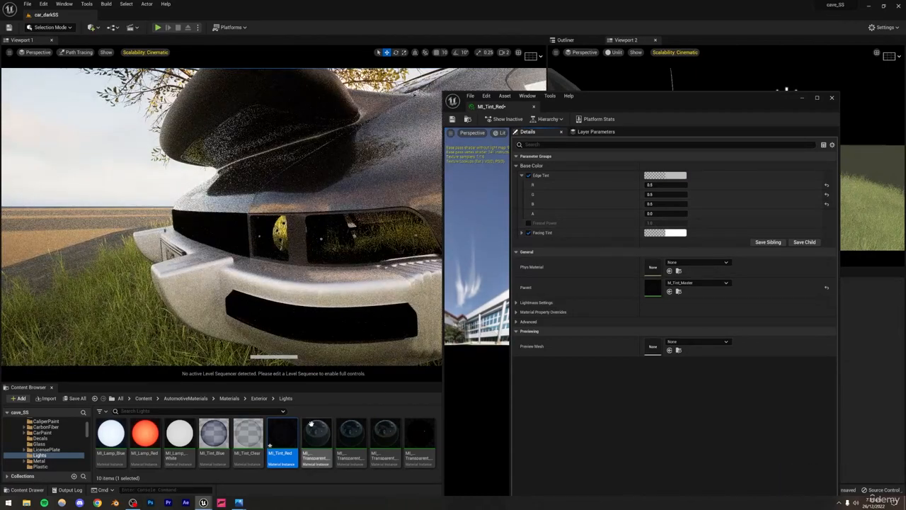
Step: Set MI_Tint_Red's Facing Tint to pure red (R 1.0, G 0.0, B 0.0) and its Edge Tint to a muted, less saturated red
click(665, 232)
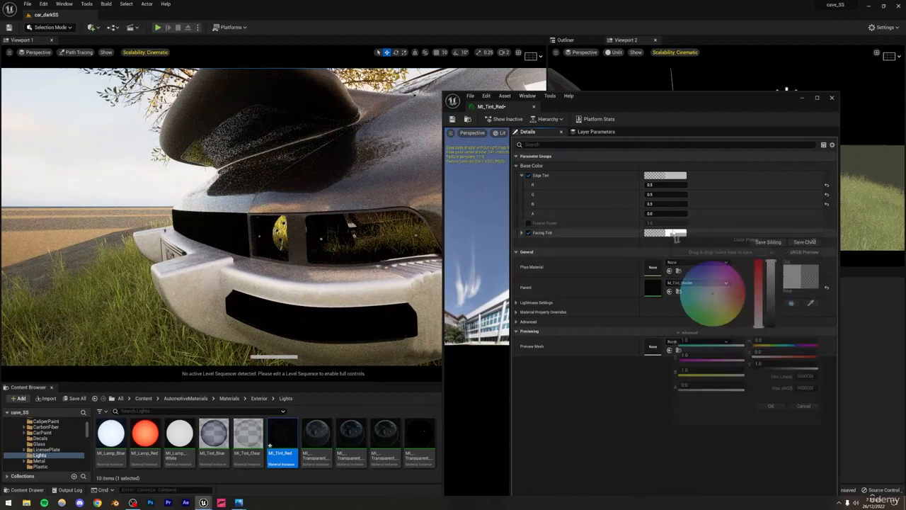
drag(762, 271, 762, 262)
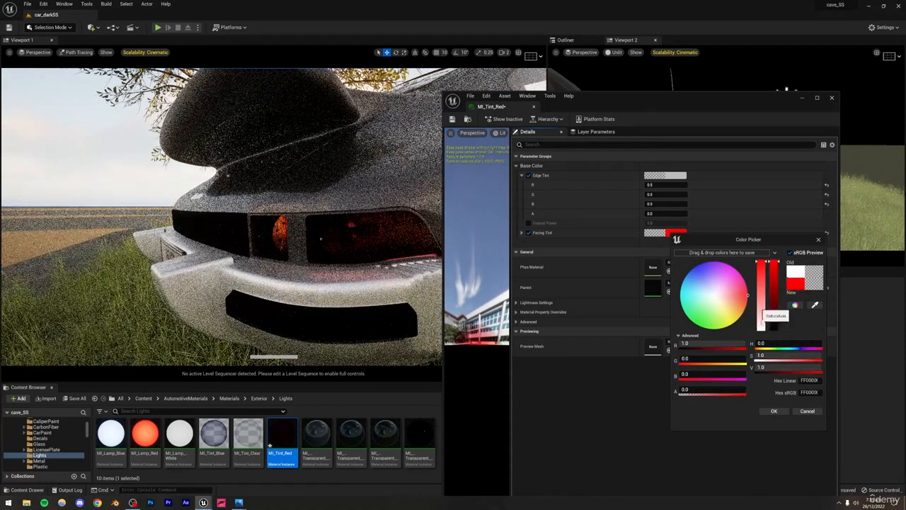
click(774, 411)
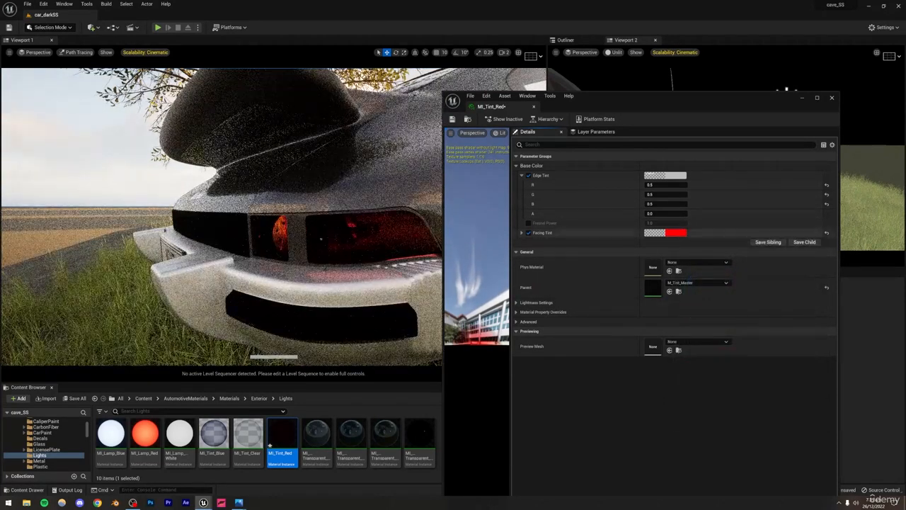
click(670, 175)
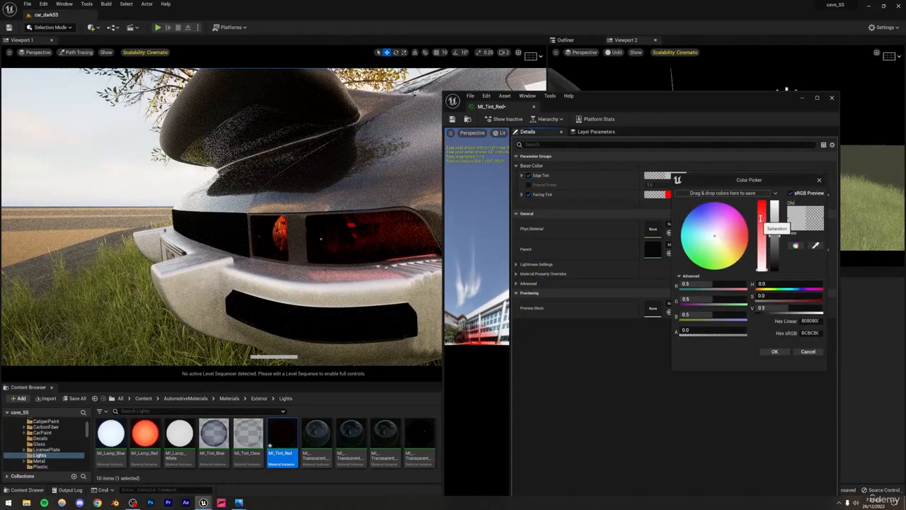
click(761, 218)
click(774, 351)
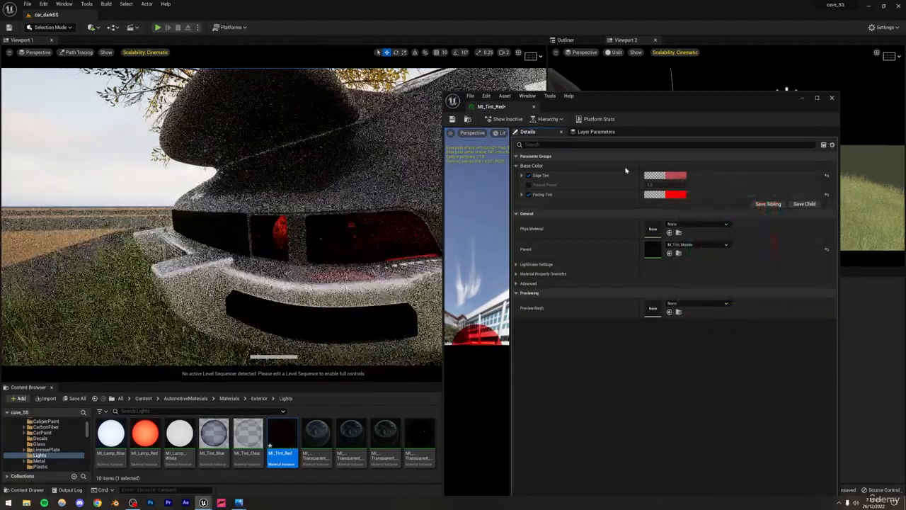
Step: Move the material editor window clear of the main viewport and view the scene through CineCameraActor0
drag(661, 106, 755, 242)
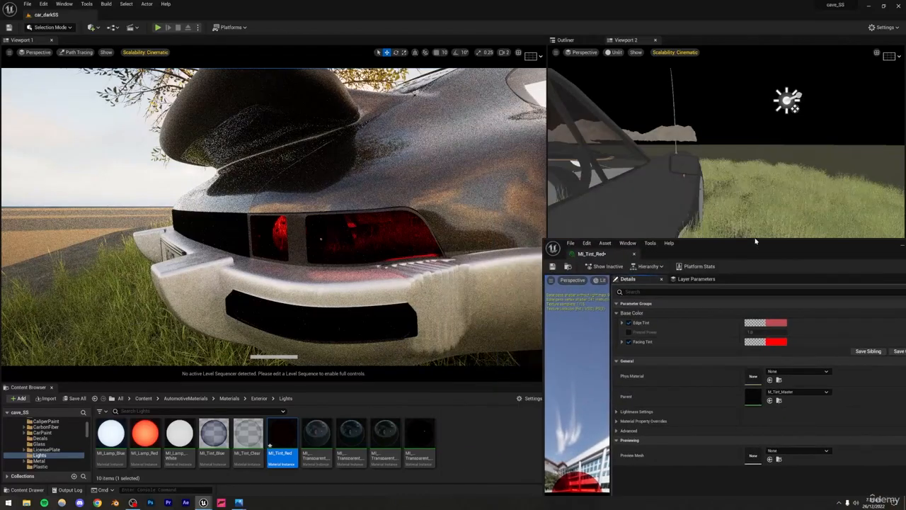
click(38, 52)
click(49, 132)
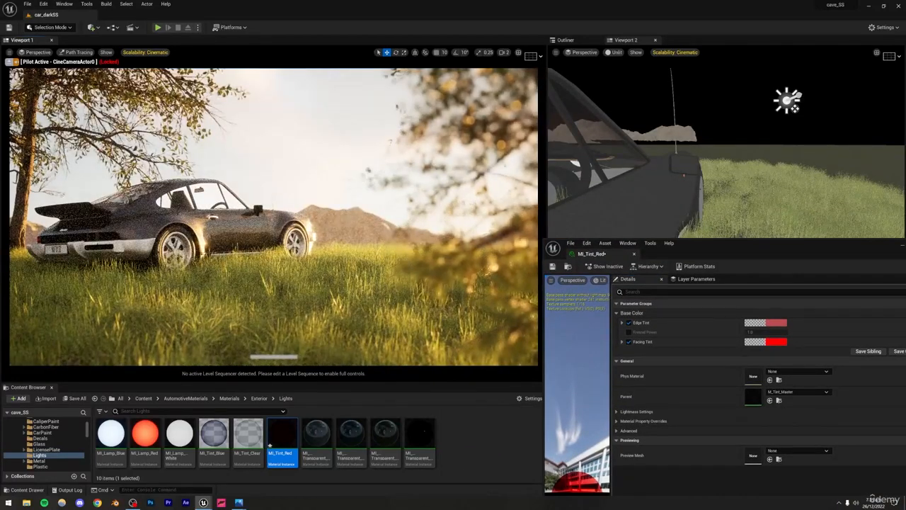
Step: Try the MI_Lamp_Red material on the car's rear light with its Facing Intensity set to 1
drag(145, 433, 114, 248)
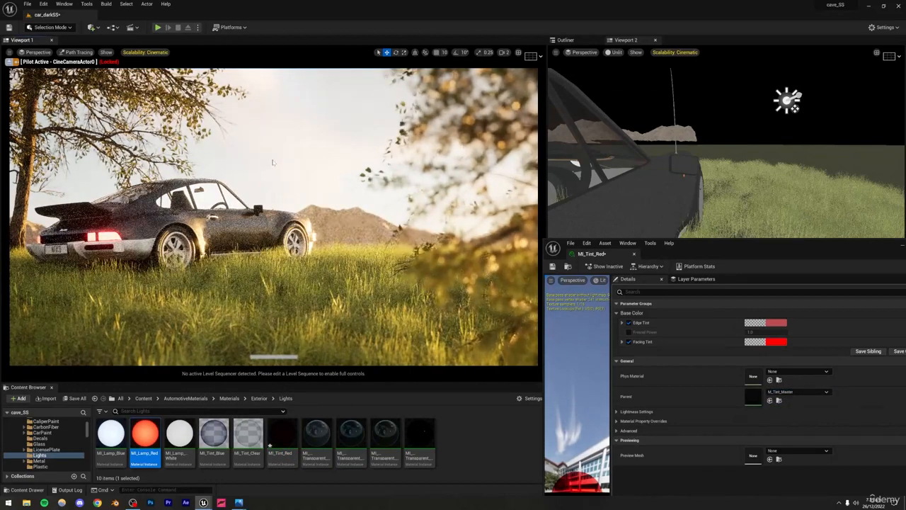
double_click(145, 433)
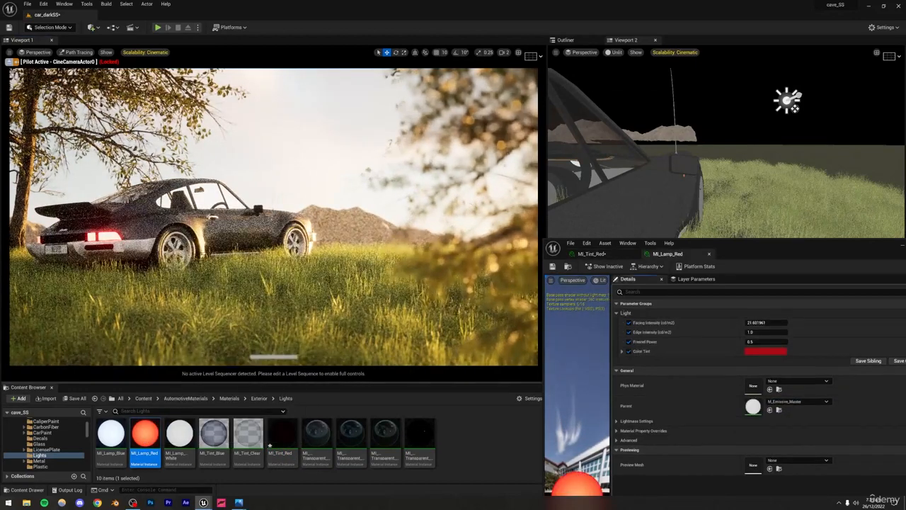
drag(693, 256, 602, 178)
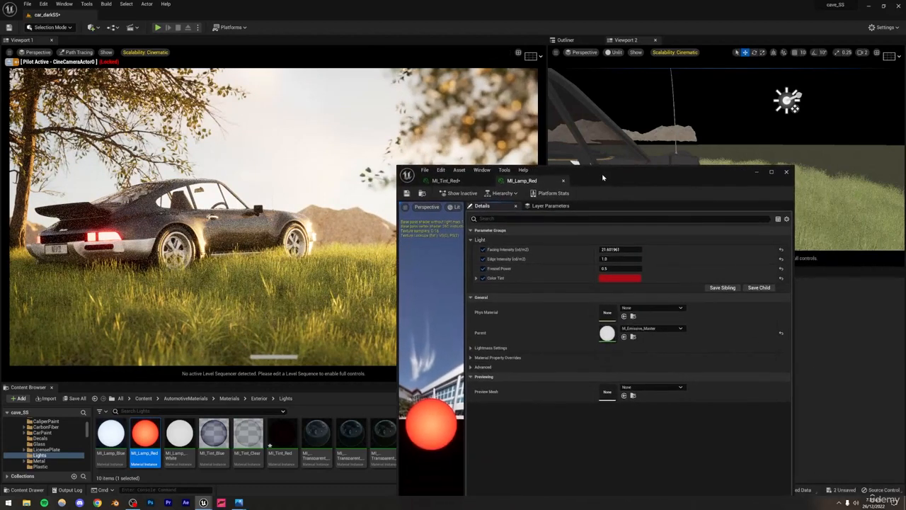
click(610, 249)
text(1)
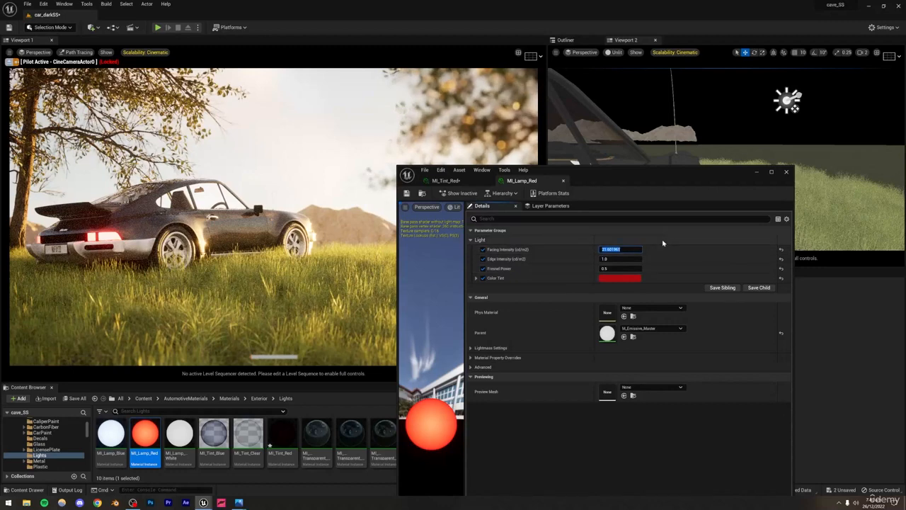
key(Return)
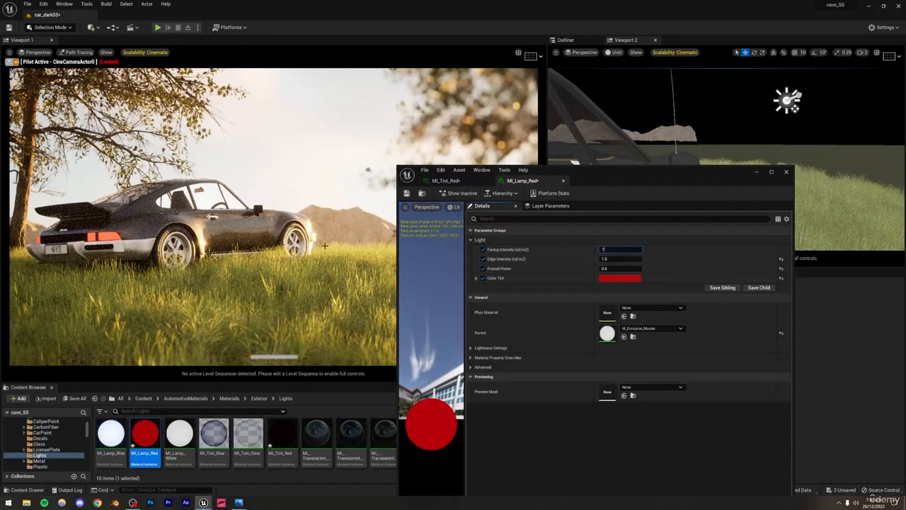
Step: Undo the Facing Intensity change and the application of MI_Lamp_Red to the rear light
click(701, 253)
key(ctrl+z)
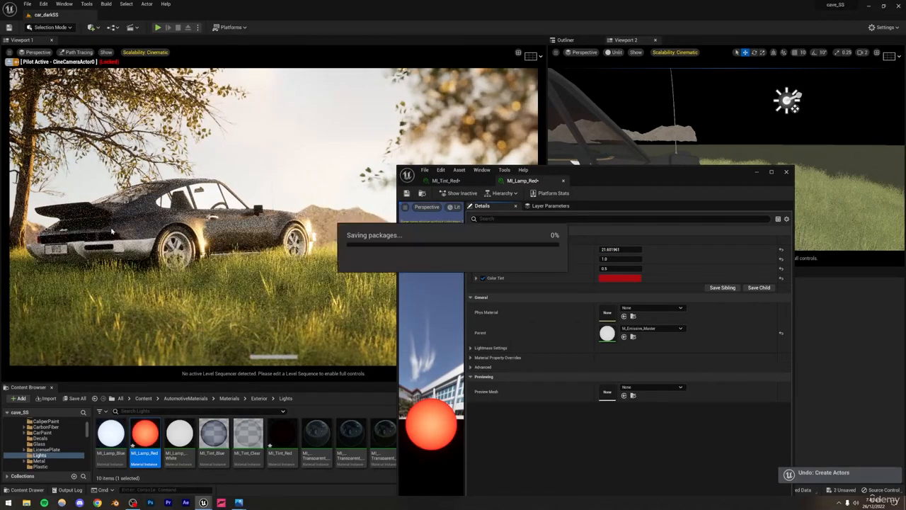
key(ctrl+z)
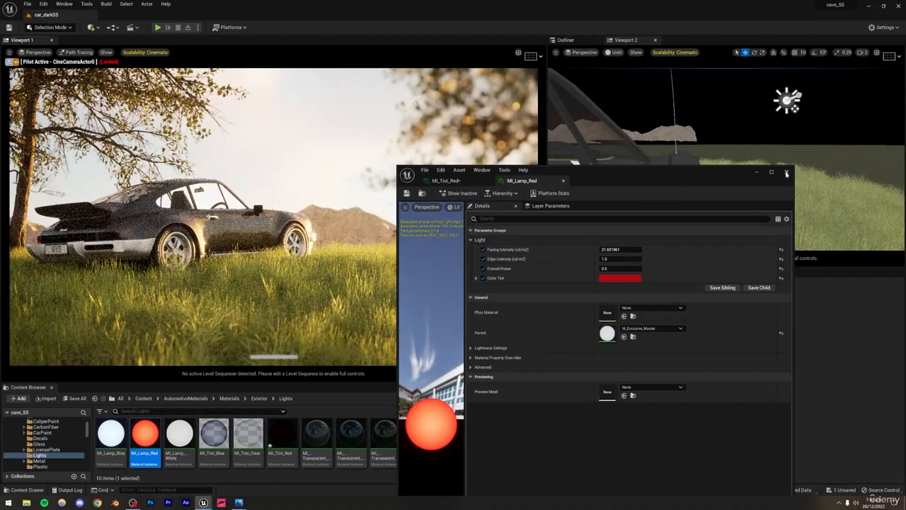
Step: Set both the Facing Tint and the Edge Tint of MI_Tint_Red to full red, R 1.0, G 0.0, B 0.0
double_click(273, 435)
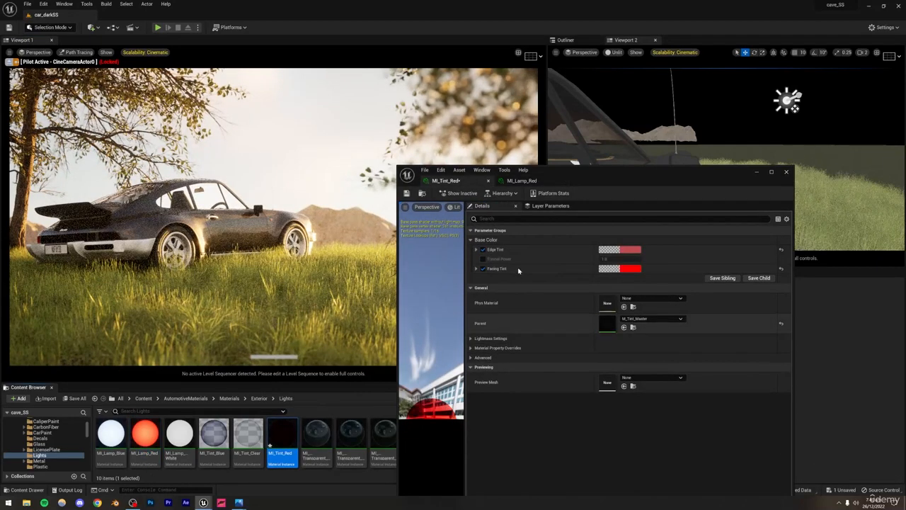
click(624, 271)
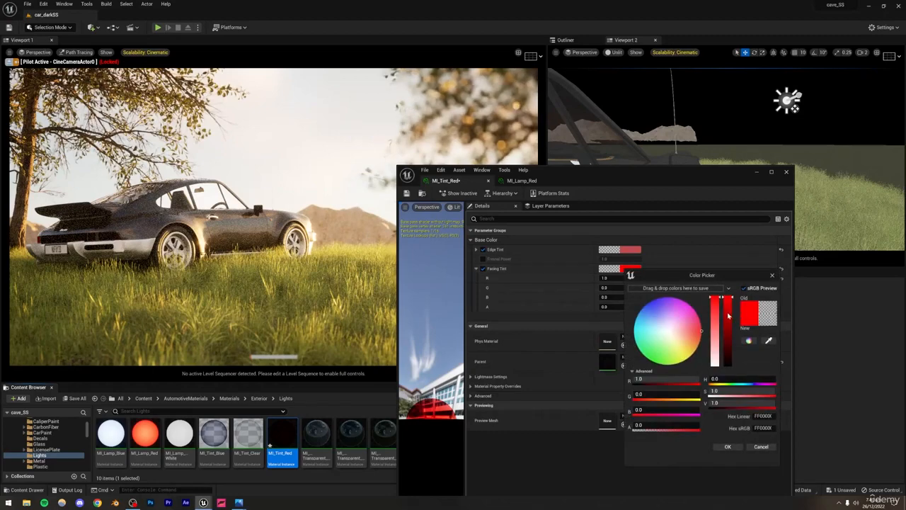
drag(729, 300, 728, 291)
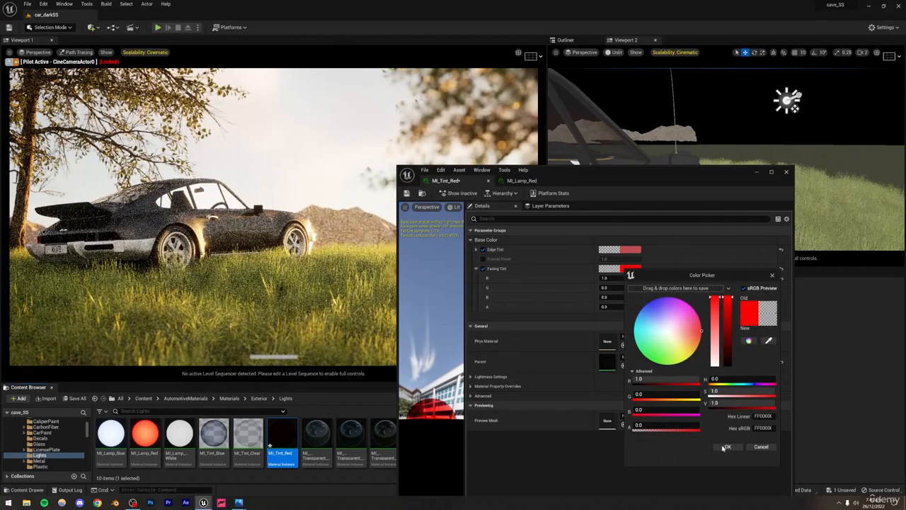
click(727, 447)
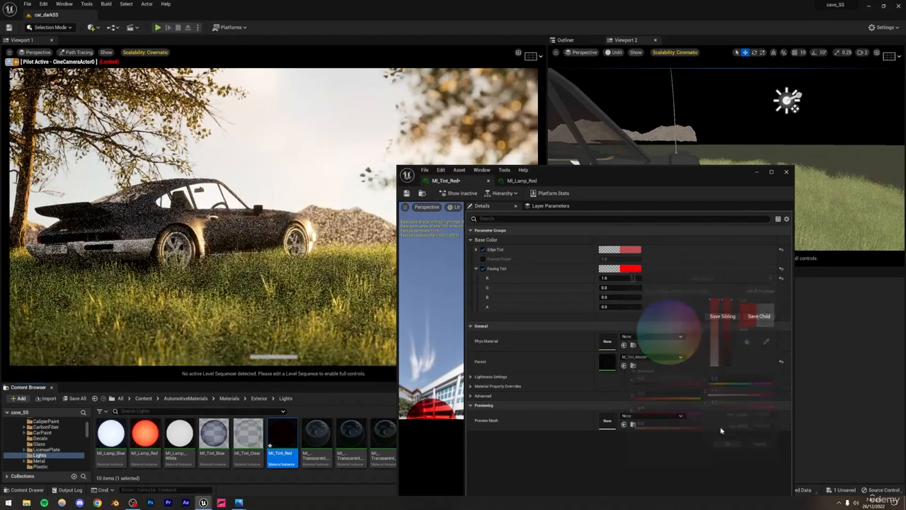
click(627, 252)
drag(730, 272, 729, 262)
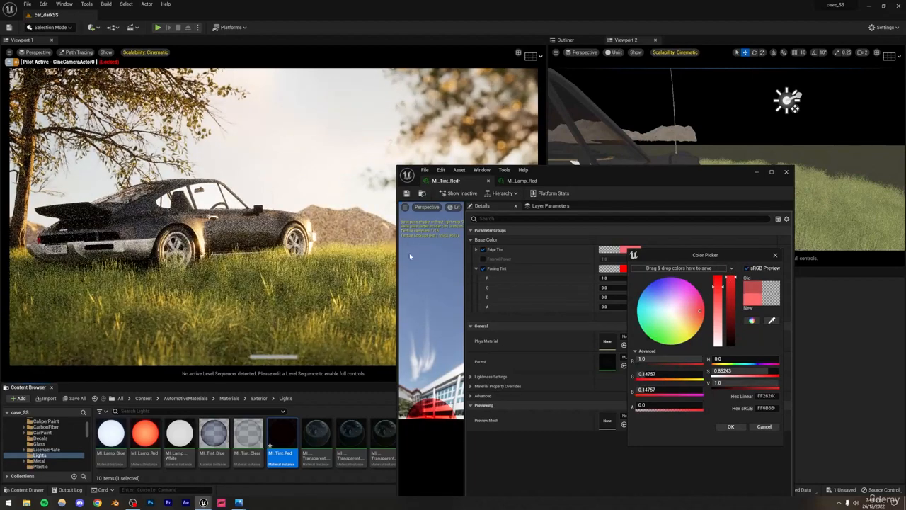
drag(720, 284, 720, 276)
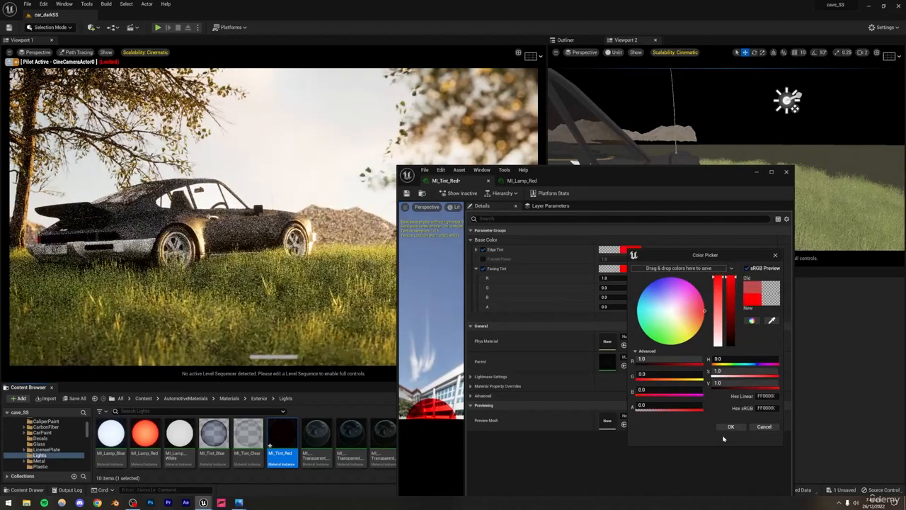
click(730, 426)
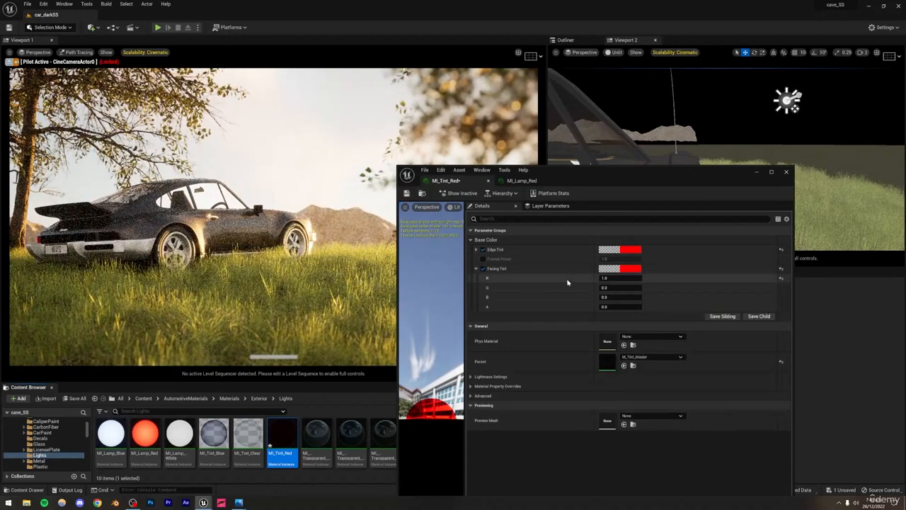
Step: Try a lower Fresnel Power of about 0.26 on MI_Tint_Red and turn that override back off
click(483, 259)
drag(619, 259, 626, 259)
drag(625, 258, 605, 258)
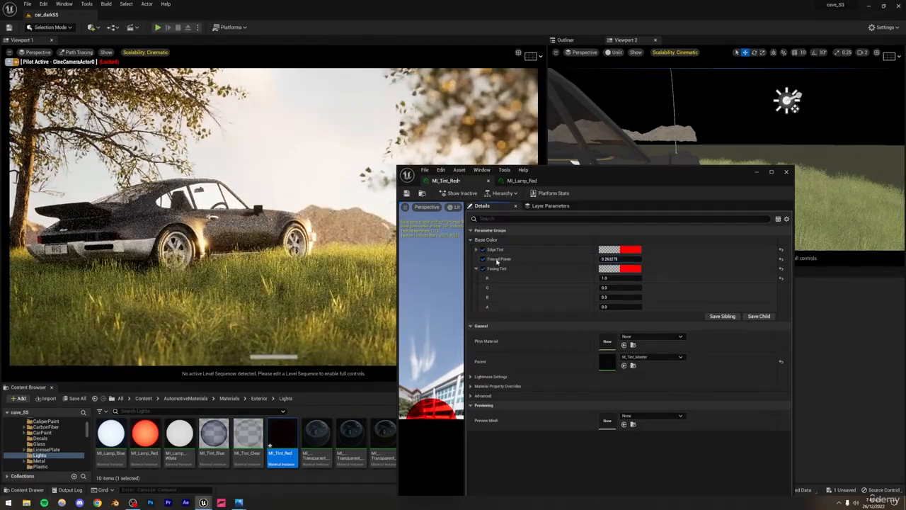
click(482, 259)
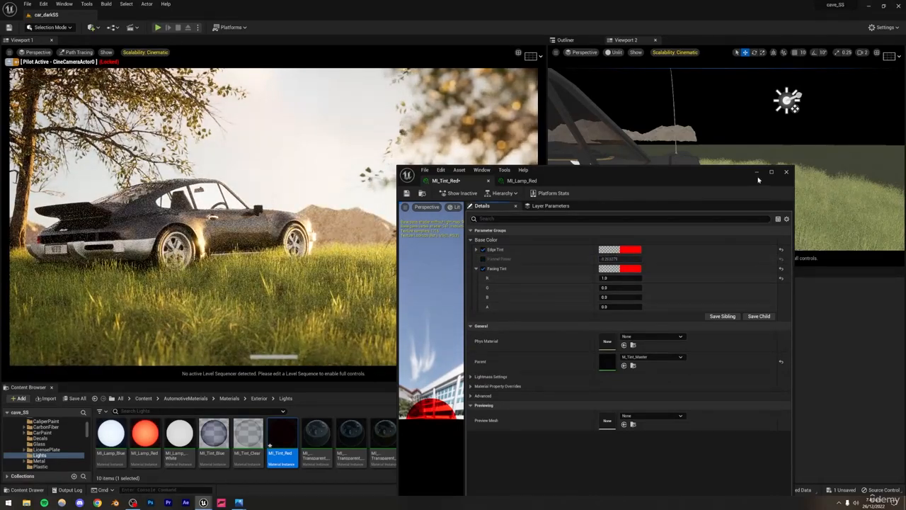
Step: Close the material editor and apply the MI_Metal_Wear_02 material from the Metal folder to the car's rear bumper
click(786, 172)
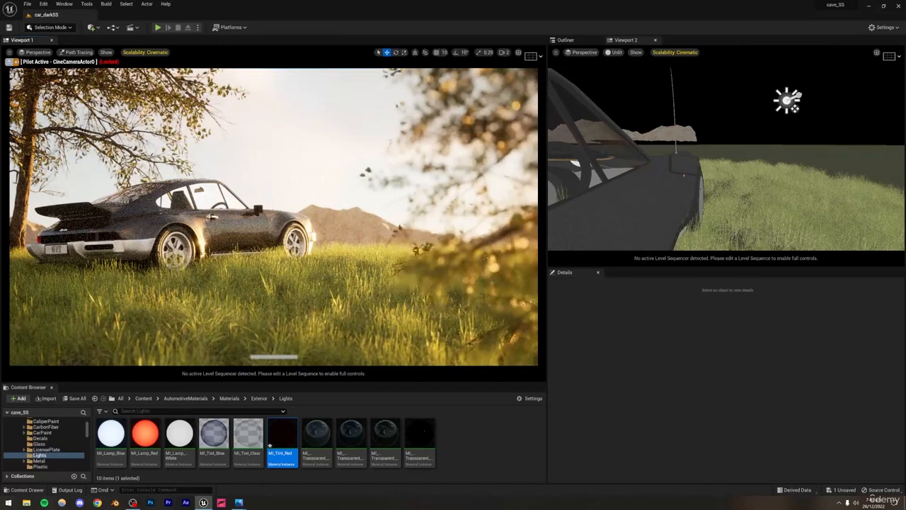
click(106, 248)
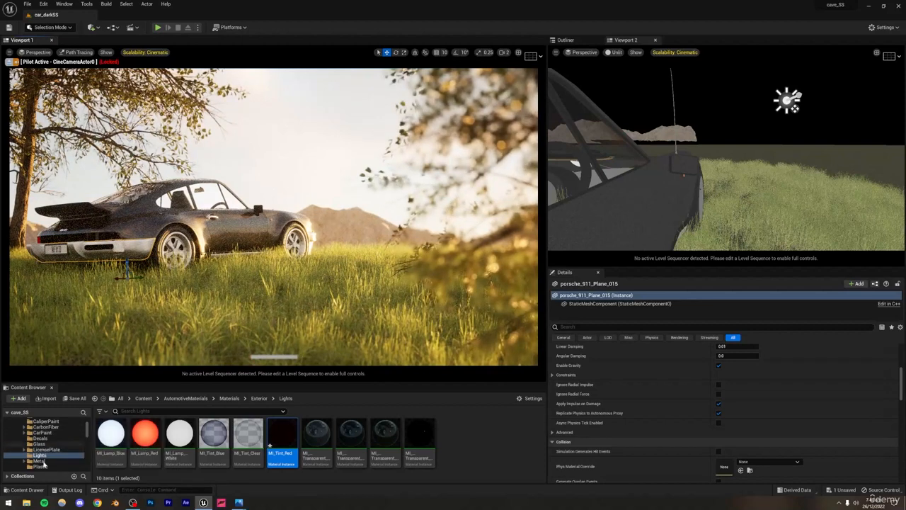
click(39, 460)
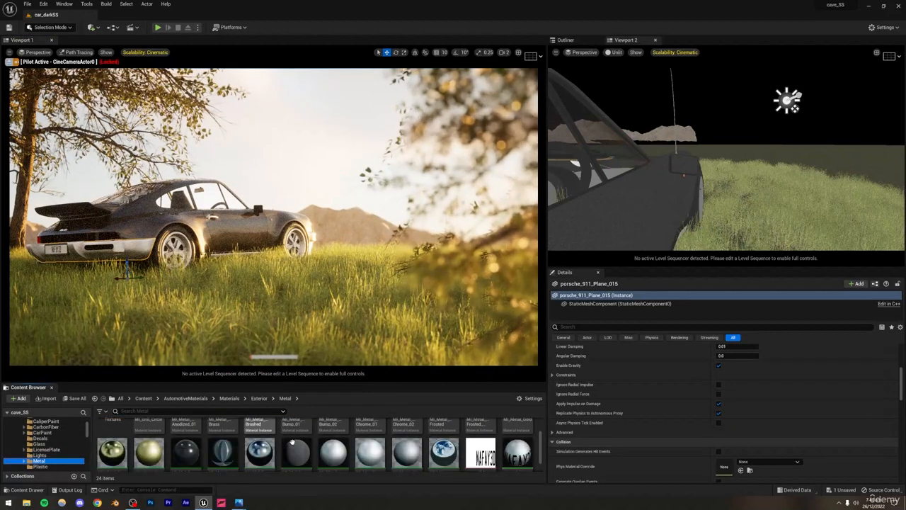
drag(330, 451, 100, 249)
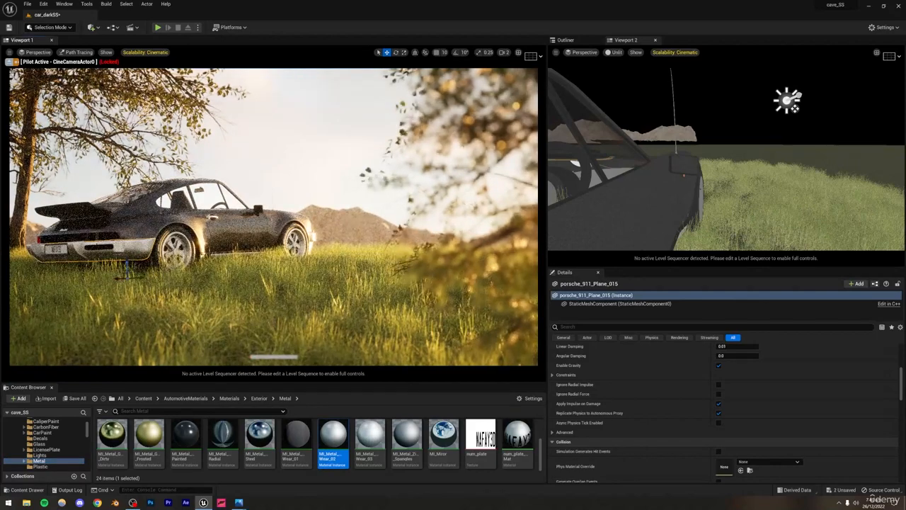
Step: Set the main viewport to Lit shading and save the level
key(s)
right_drag(691, 162, 600, 188)
key(a)
click(78, 52)
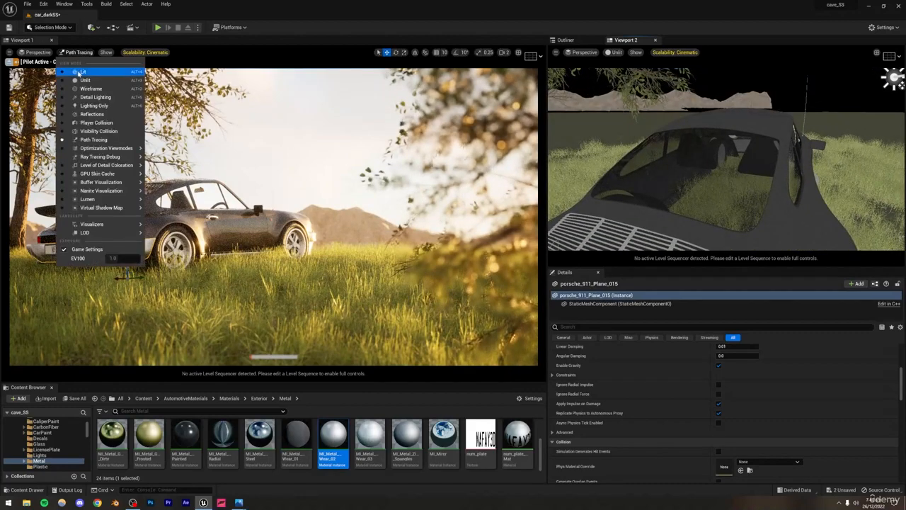
click(83, 72)
key(ctrl+s)
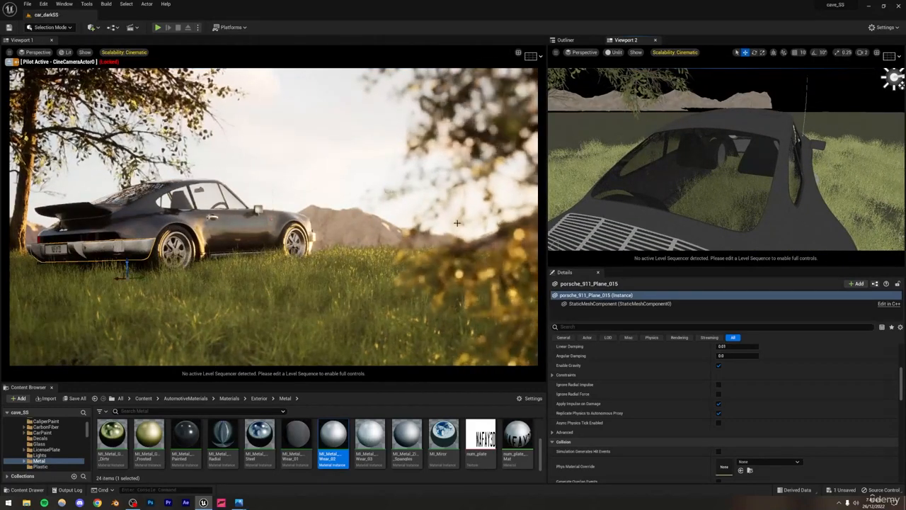
Step: Switch the main viewport from the cinematic camera to the default viewport and move in close to the car's rear bumper
key(s)
mouse_move(697, 166)
right_down()
mouse_move(702, 205)
mouse_move(704, 191)
right_up()
key(q)
click(35, 52)
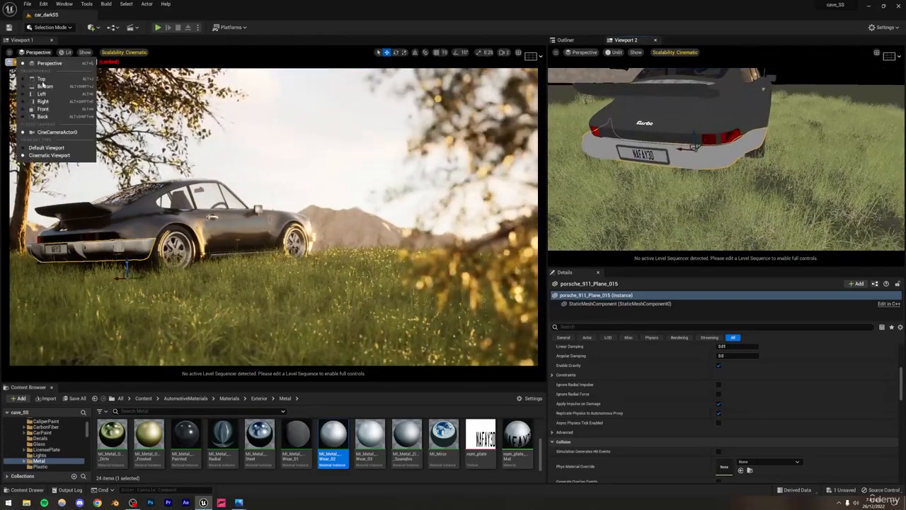
click(47, 146)
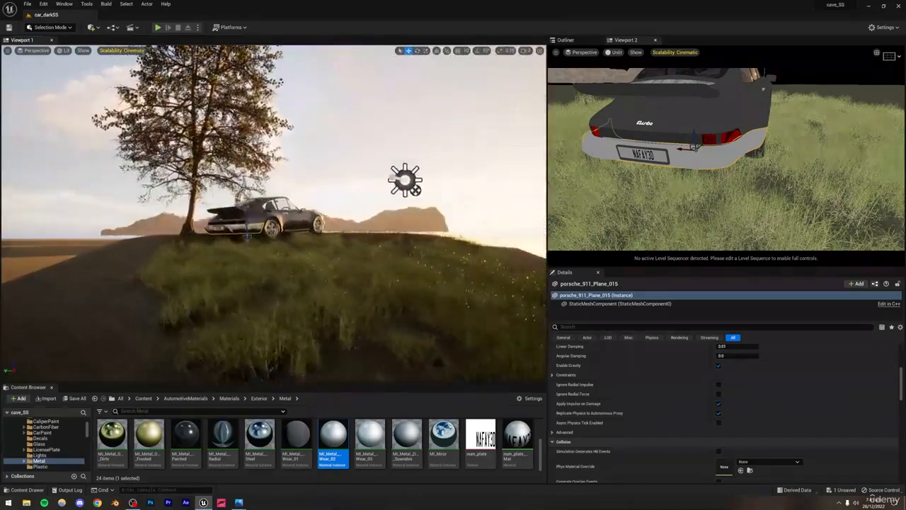
key(w)
right_drag(274, 213, 252, 218)
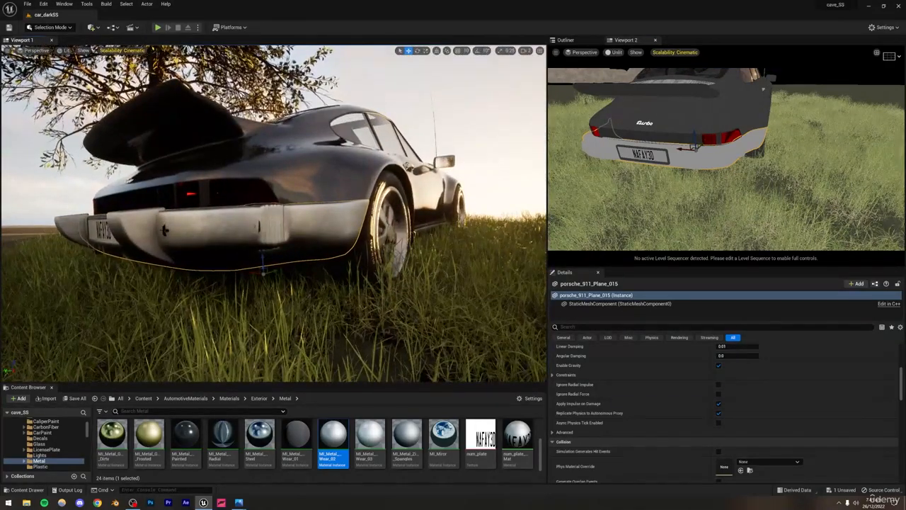
Step: Duplicate the trim piece on the left end of the rear bumper and move the copy to the right end
click(165, 230)
key(w)
right_drag(165, 230, 131, 275)
key(e)
key(Escape)
key(s)
mouse_move(212, 188)
right_down()
mouse_move(241, 170)
mouse_move(259, 177)
mouse_move(198, 174)
mouse_move(222, 178)
right_up()
key(a)
key(w)
key(d)
key(a)
key(w)
key(s)
key(s)
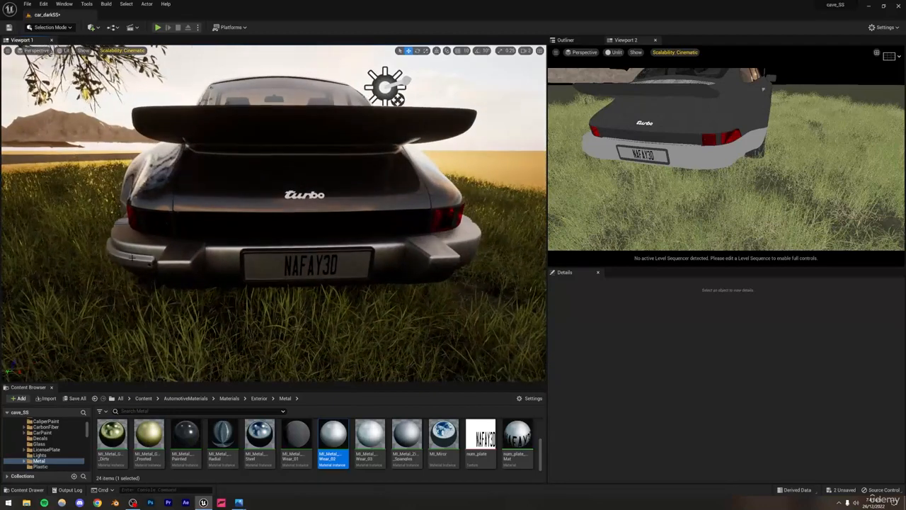
click(129, 257)
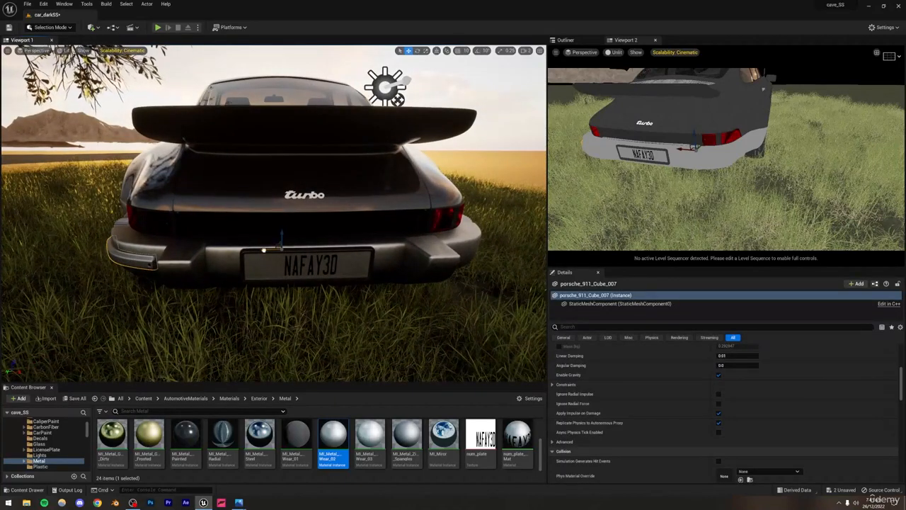
alt+drag(263, 250, 442, 248)
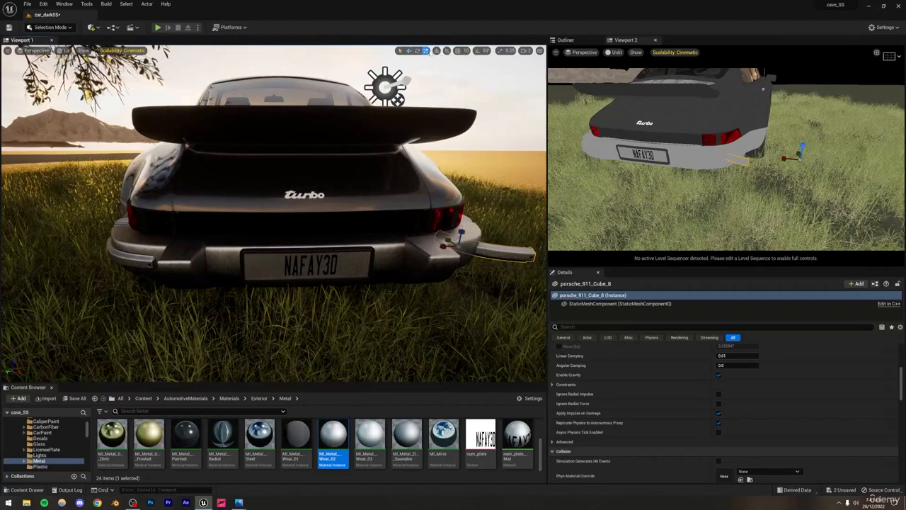
Step: Turn off scale snapping and mirror the duplicated bumper trim by scaling it through zero along its horizontal axis
click(501, 51)
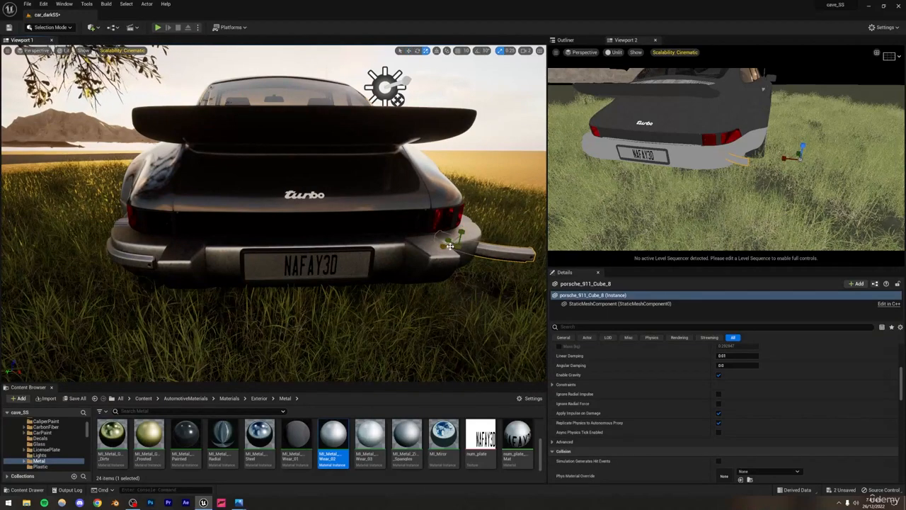
right_drag(440, 236, 329, 232)
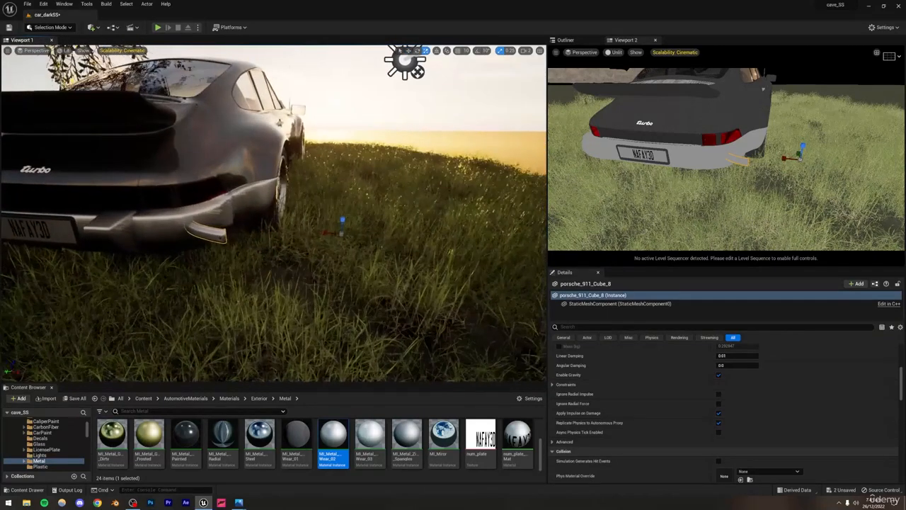
drag(329, 232, 354, 232)
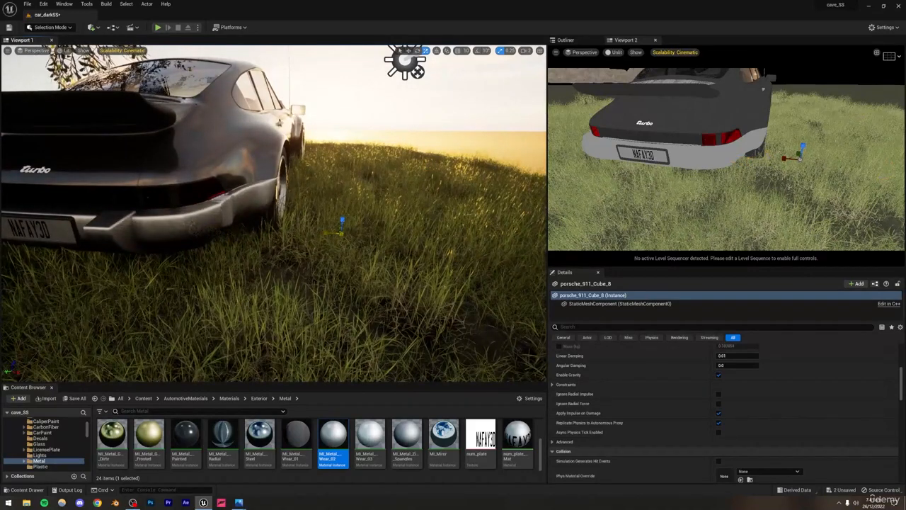
right_drag(329, 232, 386, 260)
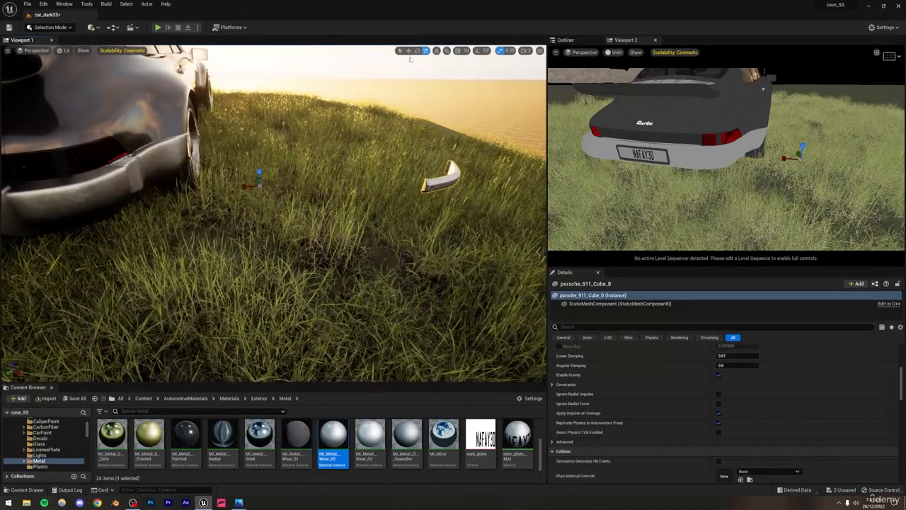
Step: Move the mirrored trim piece onto the right end of the rear bumper and save the level
drag(243, 187, 52, 191)
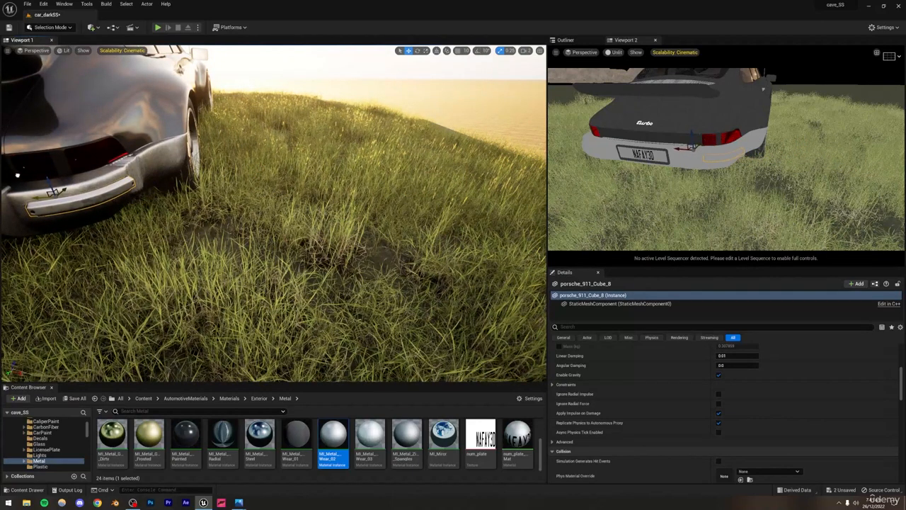
right_drag(457, 168, 386, 134)
key(ctrl+s)
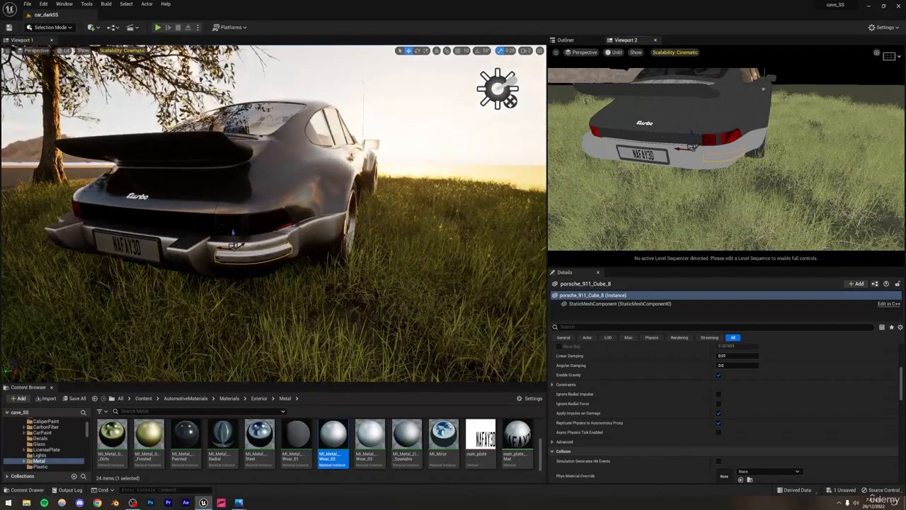
Step: Render the main viewport with Path Tracing and deselect the bumper trim
click(66, 50)
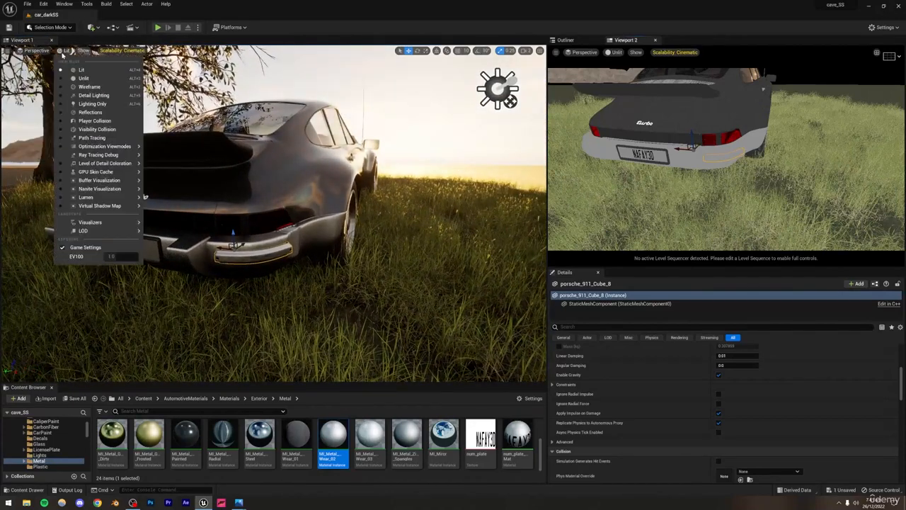
click(92, 137)
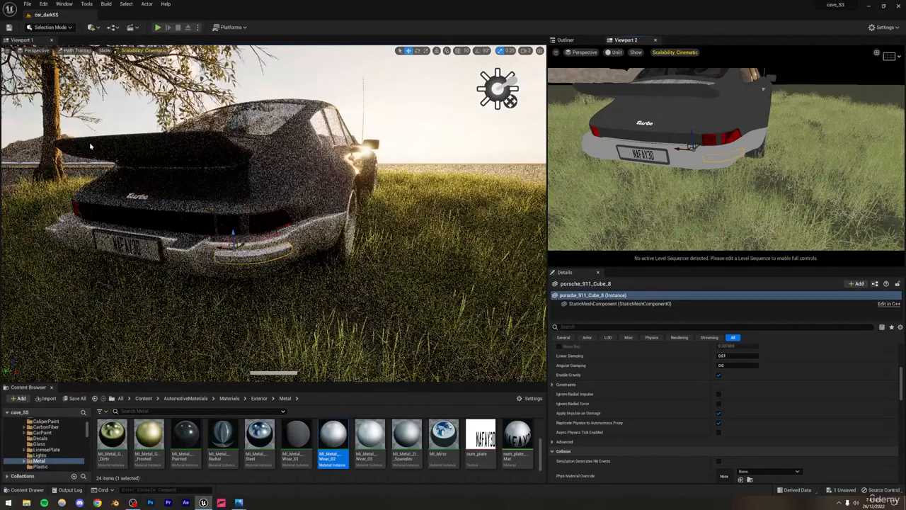
click(427, 122)
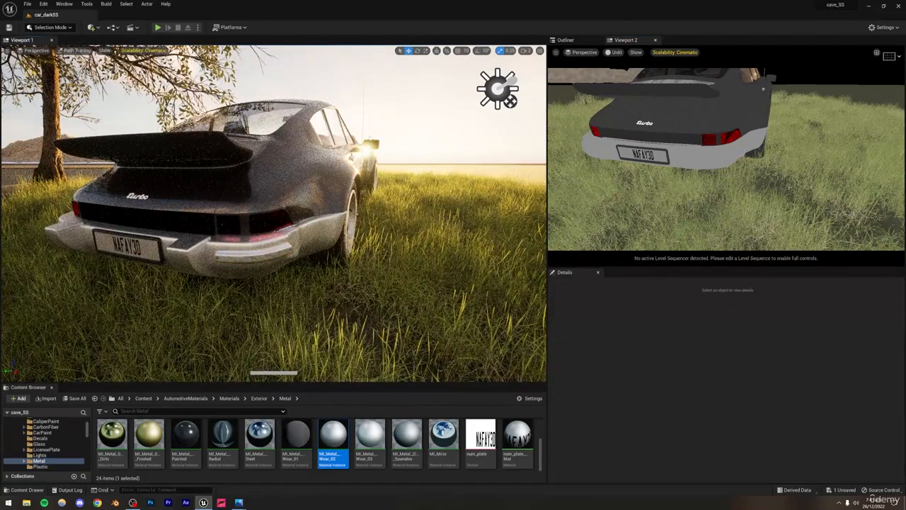
Step: View the scene through CineCameraActor0 and apply the MI_Metal_Wear_02 material to the car's Turbo badge
click(38, 51)
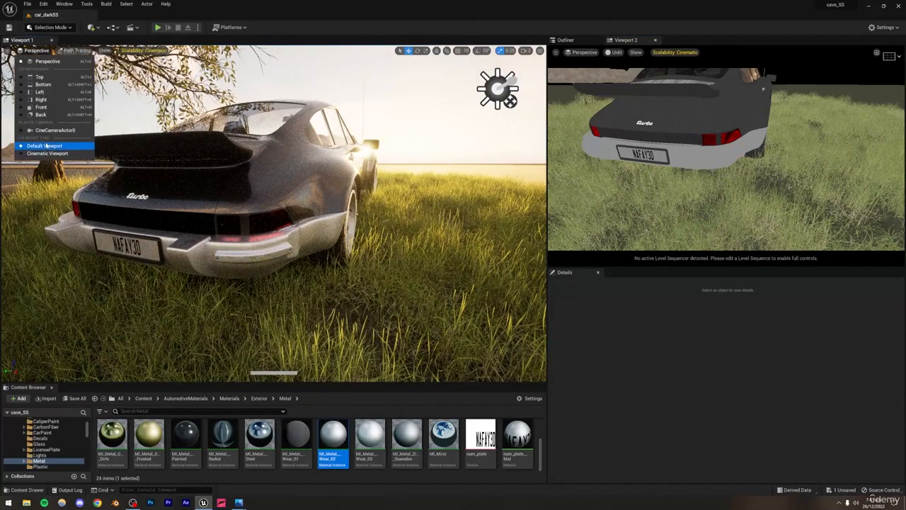
click(48, 132)
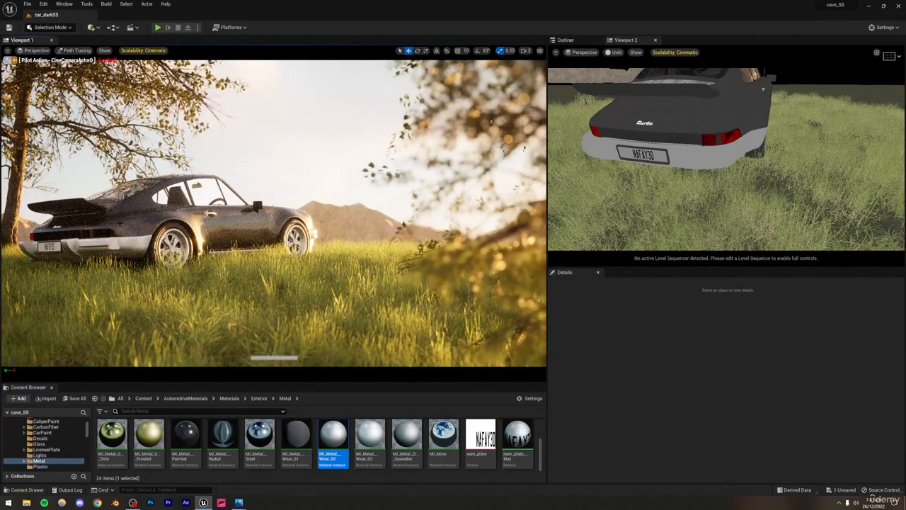
drag(329, 439, 58, 228)
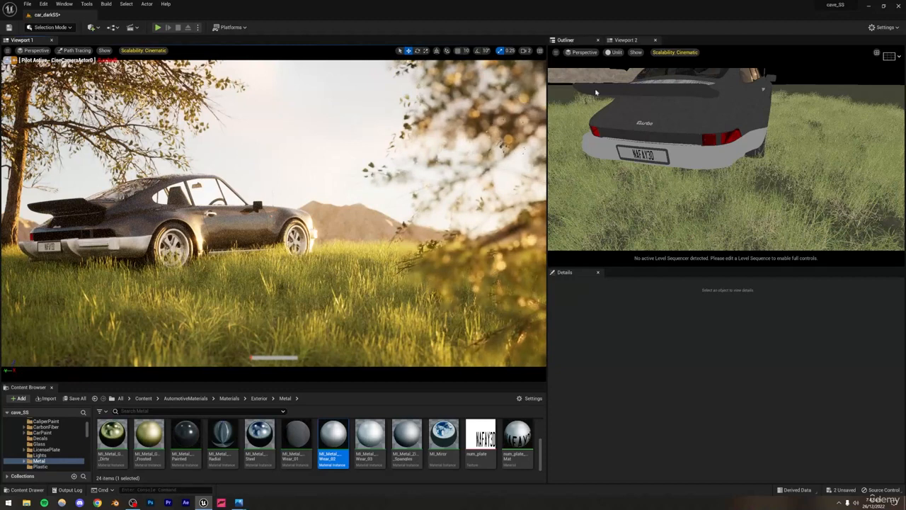
Step: Enable Reference Depth Of Field in the PathTracing settings of the PostProcessVolume
click(566, 40)
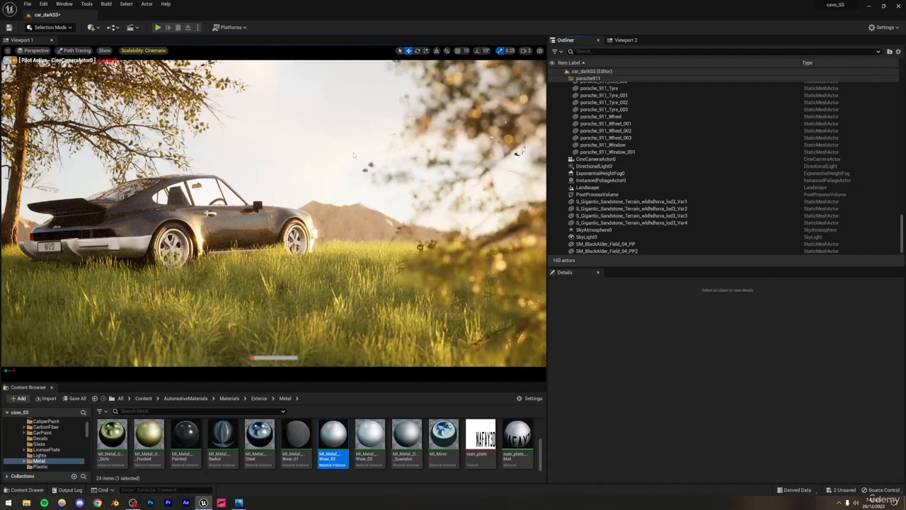
click(596, 194)
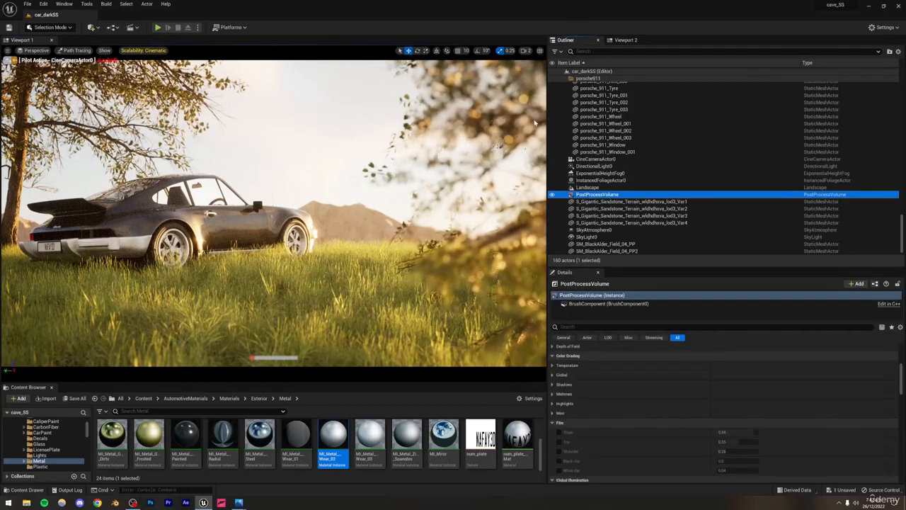
scroll(627, 385, down, 3)
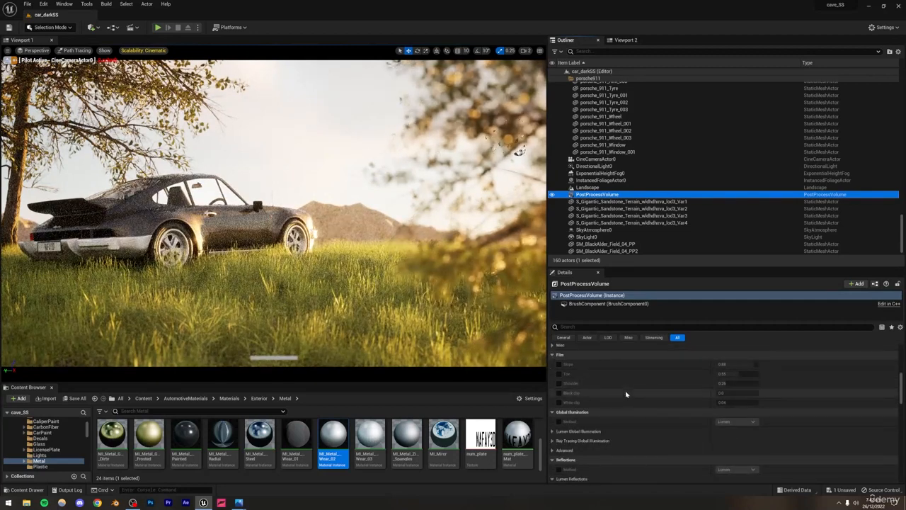
scroll(625, 394, down, 5)
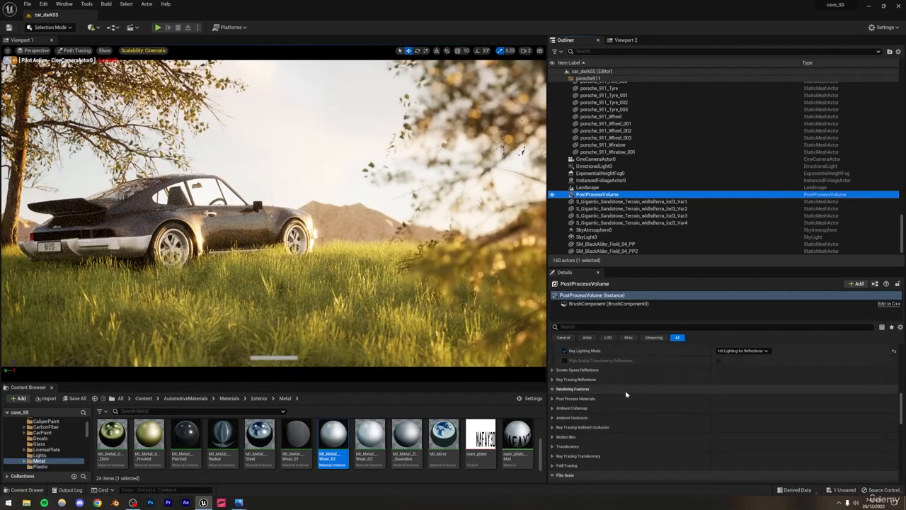
scroll(626, 394, down, 2)
scroll(625, 394, down, 10)
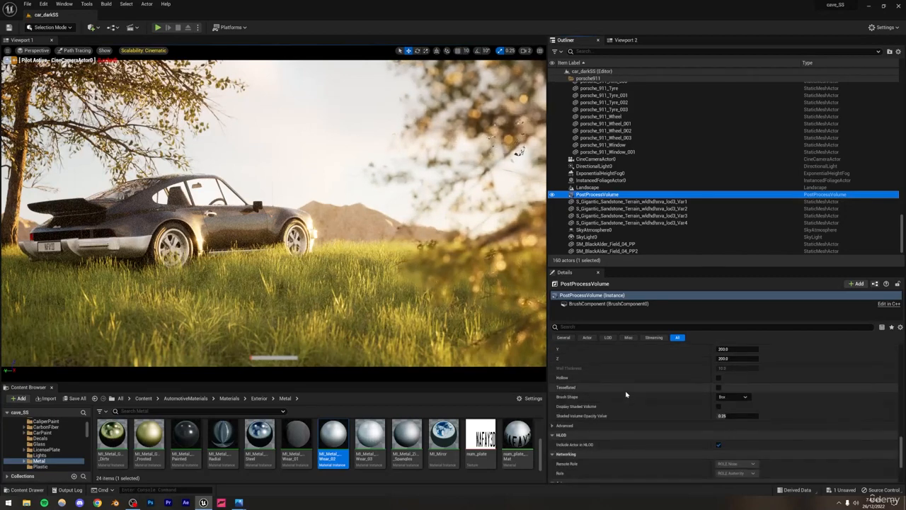
scroll(626, 394, up, 1)
scroll(626, 395, up, 8)
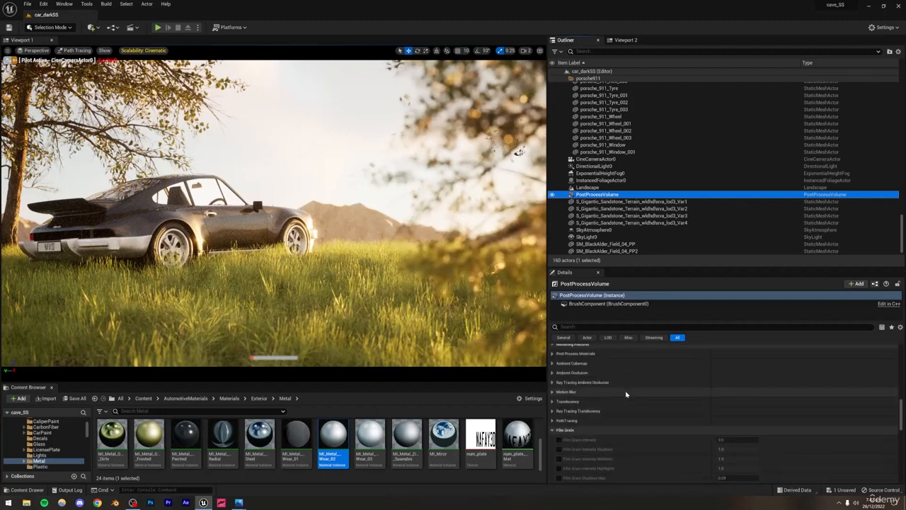
click(552, 421)
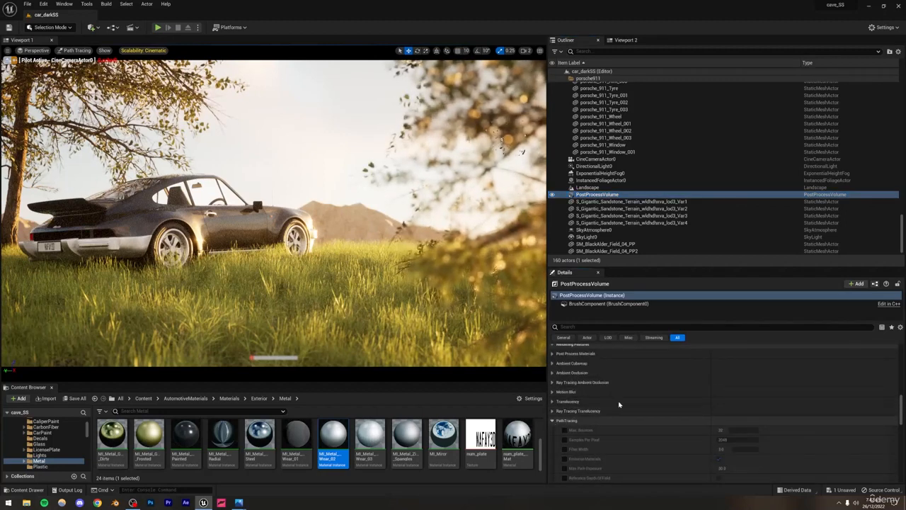
scroll(619, 404, down, 2)
click(564, 444)
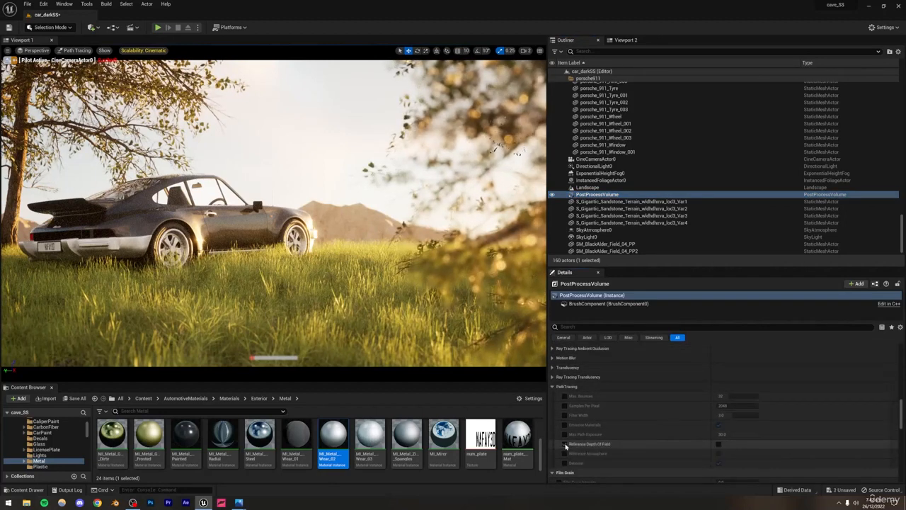
click(718, 444)
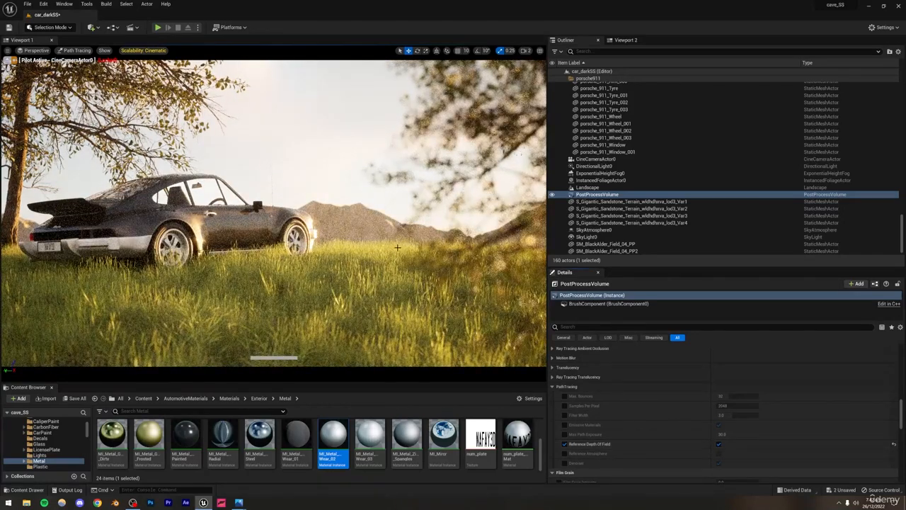
Step: Enable the PostProcessVolume's metering mode, exposure compensation and physical camera exposure overrides, and set the metering mode to Manual
click(324, 144)
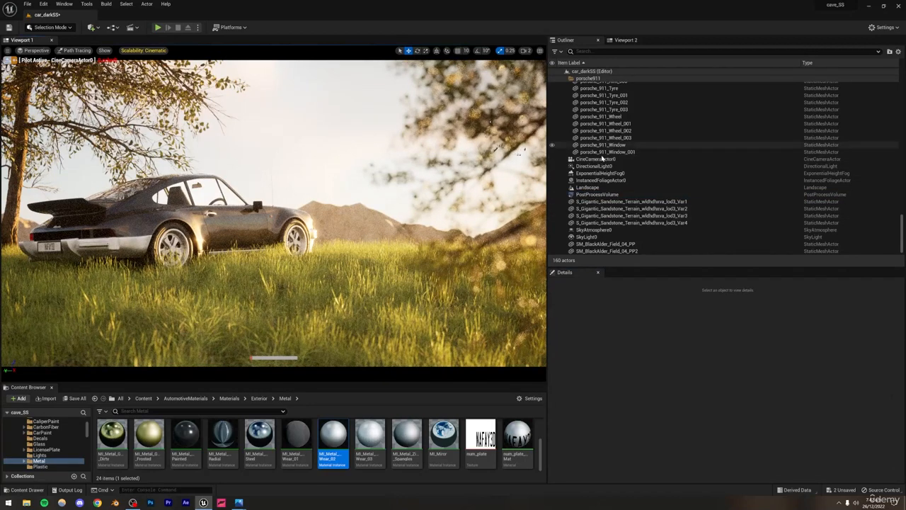
click(597, 194)
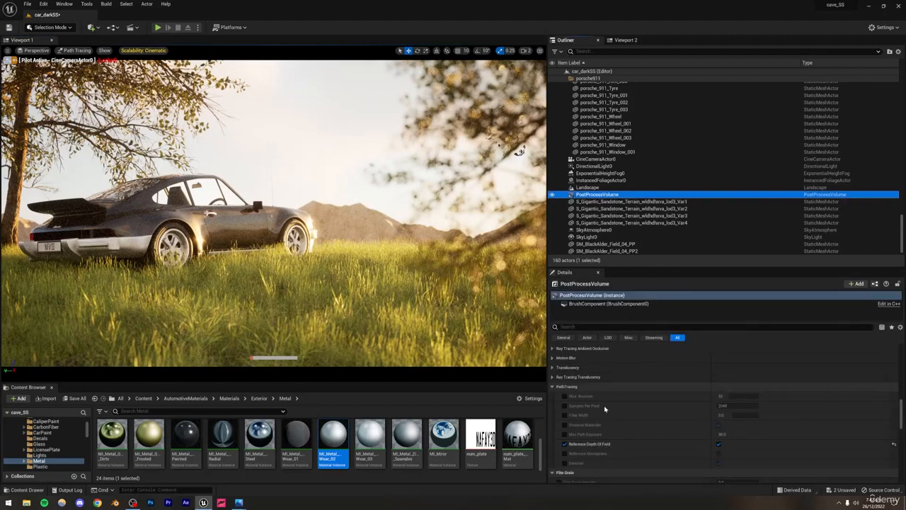
scroll(581, 388, up, 3)
click(552, 465)
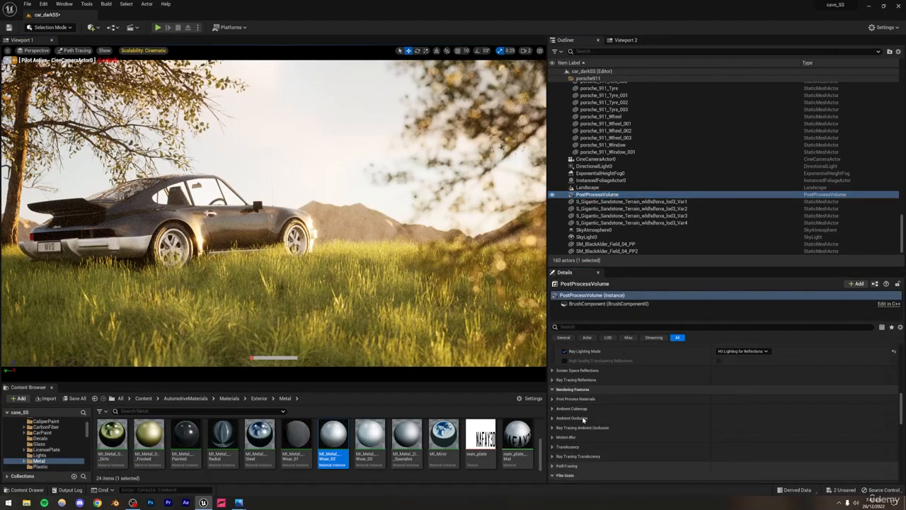
scroll(584, 418, up, 6)
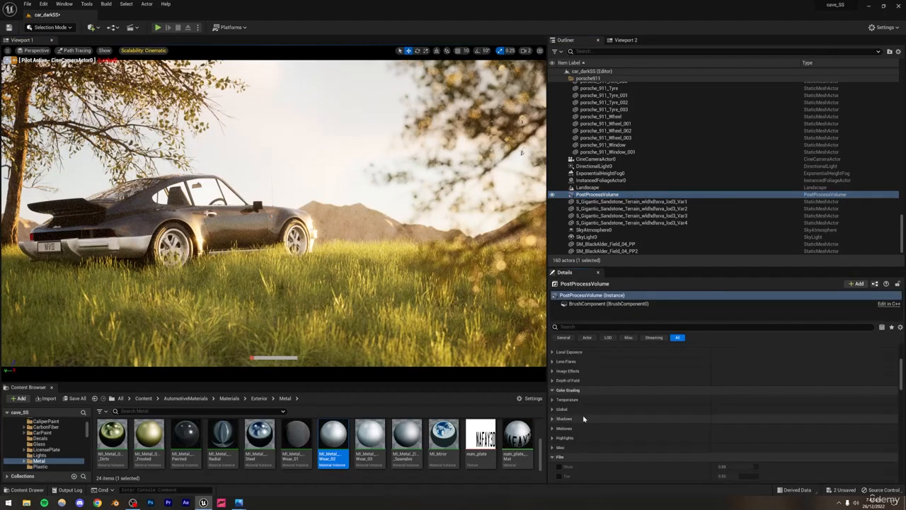
scroll(583, 418, up, 4)
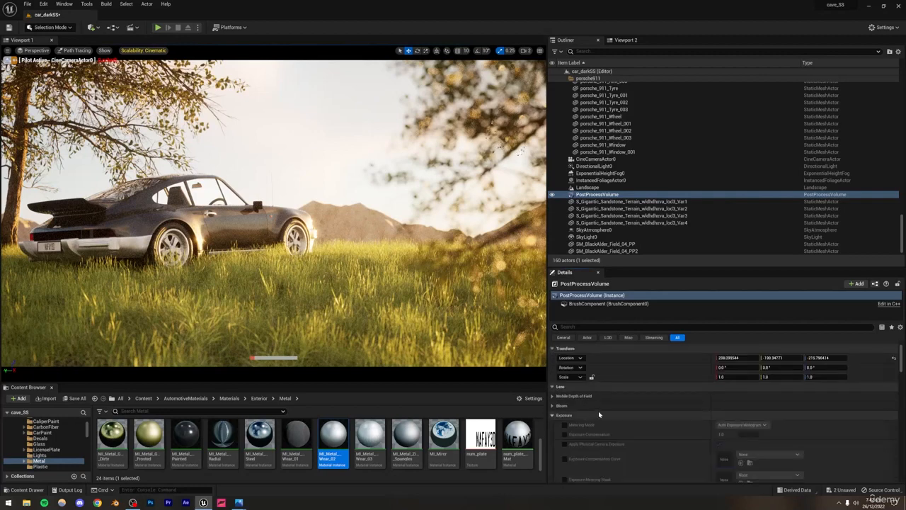
click(598, 415)
scroll(566, 405, down, 1)
click(564, 400)
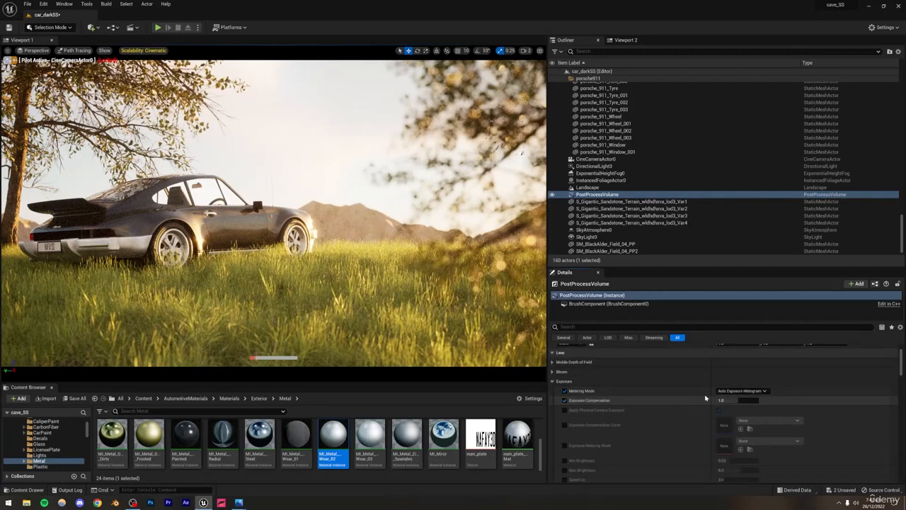
click(739, 391)
click(733, 414)
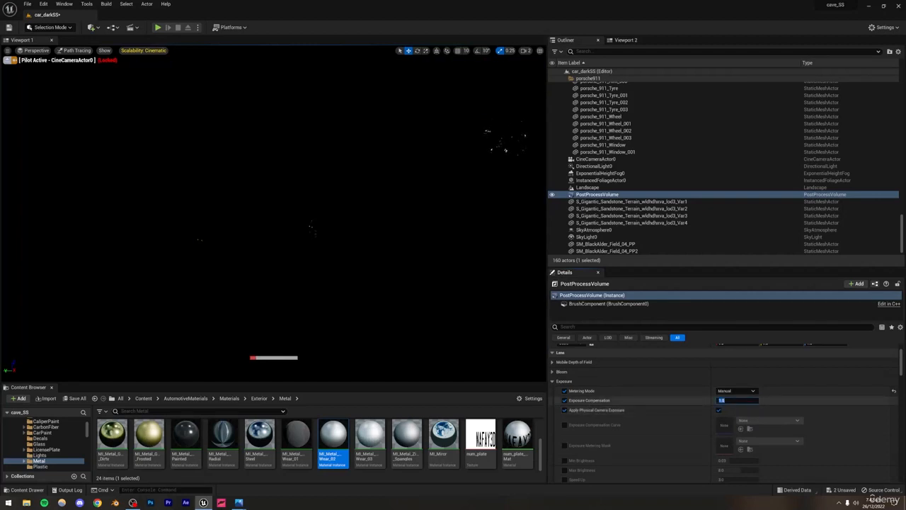
Step: Set the PostProcessVolume's Exposure Compensation to 11.5 and save the level
key(Return)
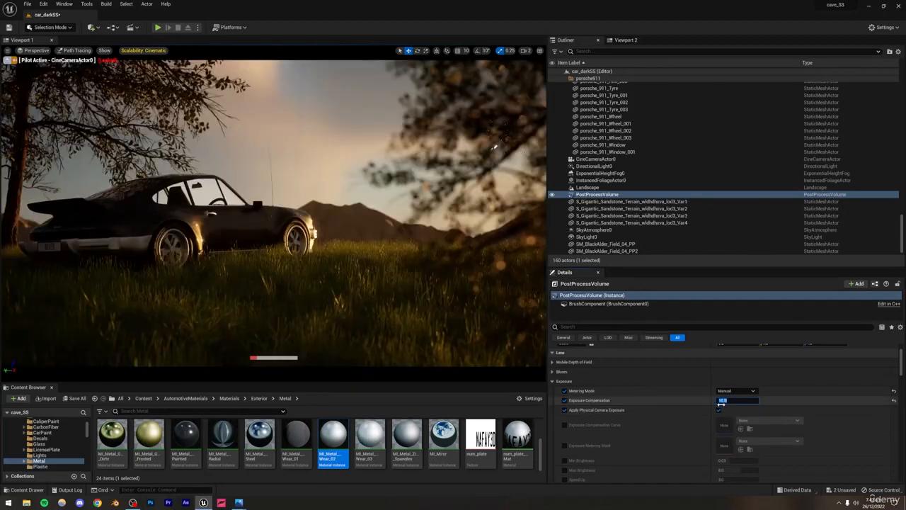
text(11)
key(Return)
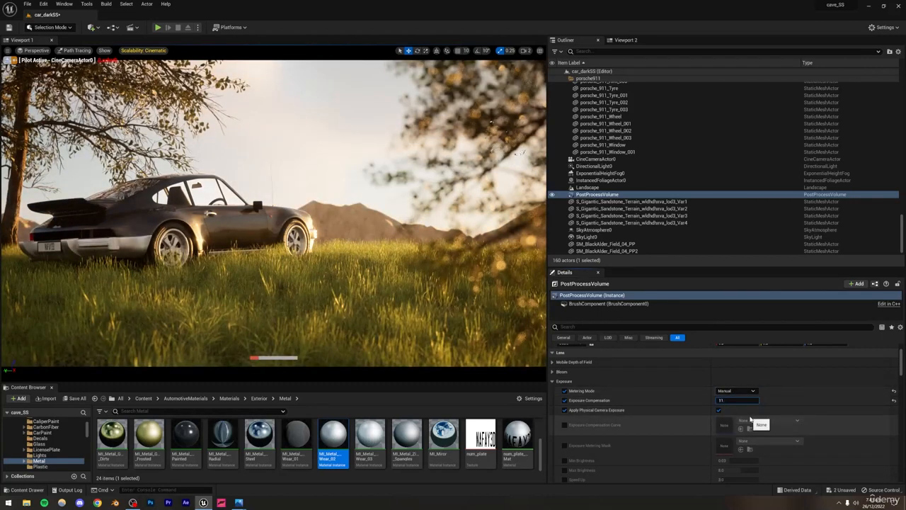
text(11.5)
key(Return)
key(ctrl+s)
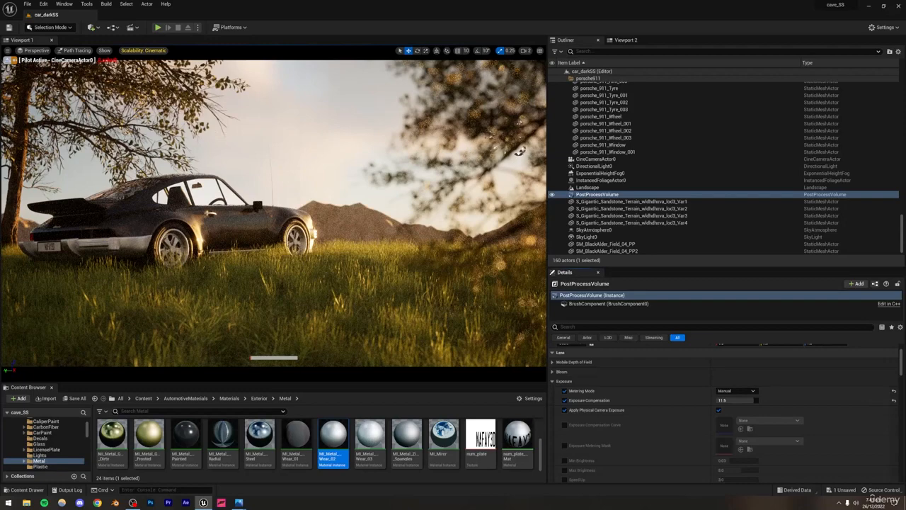
Step: Select the black alder behind the car's rear for scaling and focus on it in Viewport 2
click(270, 110)
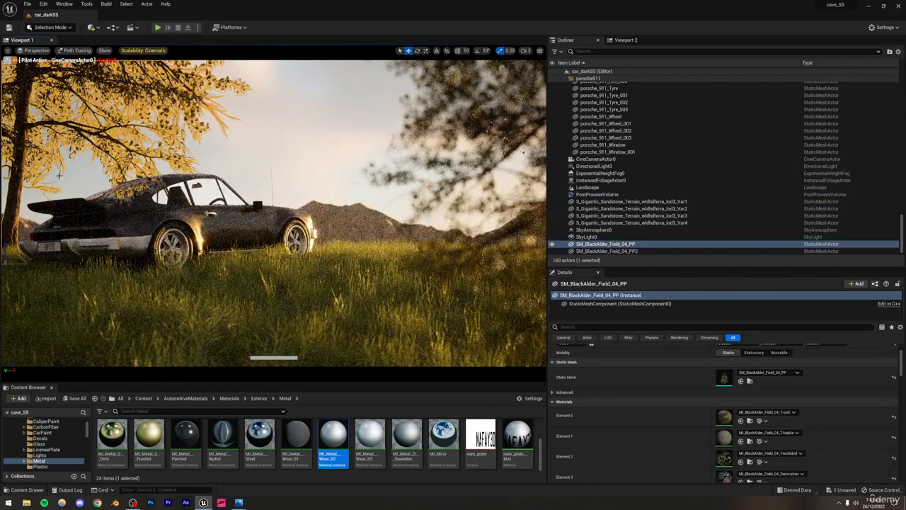
click(425, 50)
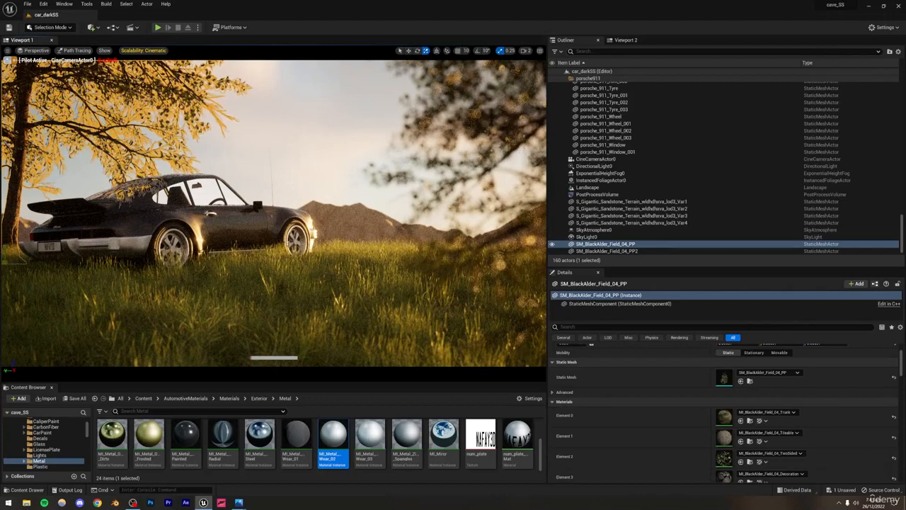
click(625, 39)
key(f)
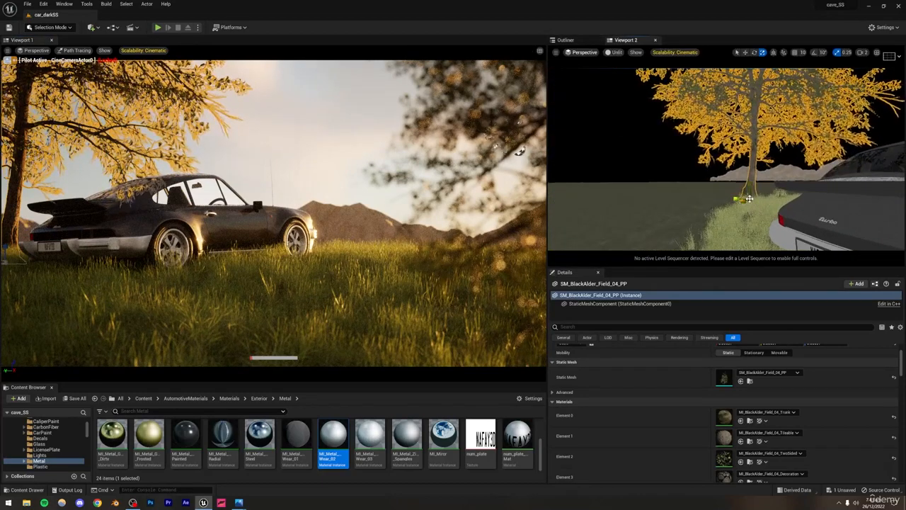
mouse_move(750, 200)
mouse_down()
mouse_move(733, 207)
mouse_move(741, 203)
mouse_up()
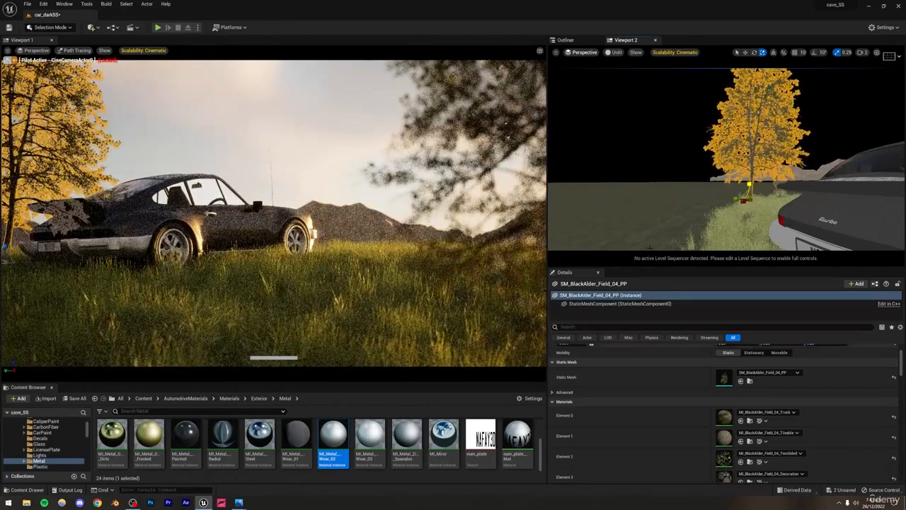
key(ctrl+z)
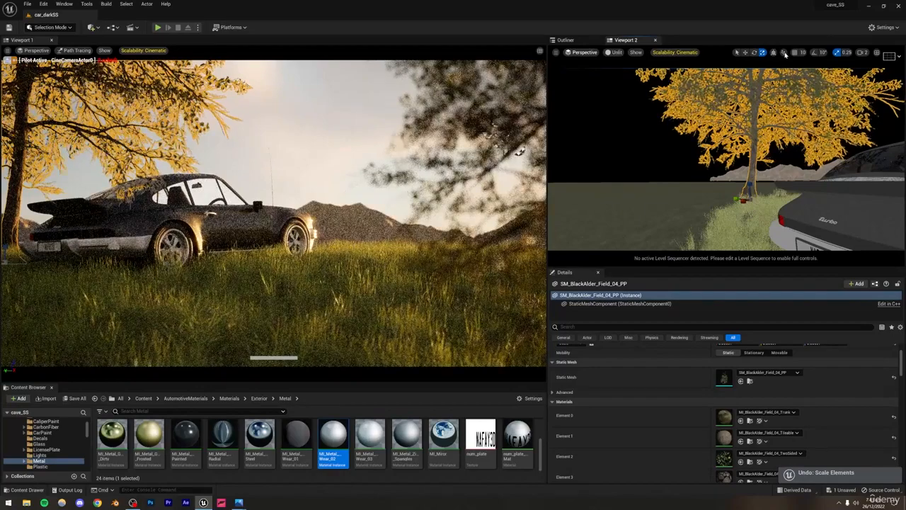
click(750, 201)
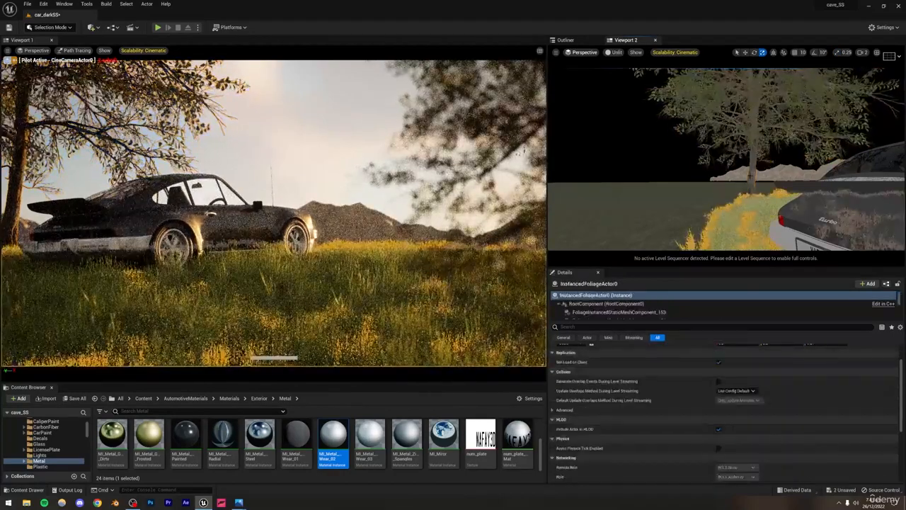
key(ctrl+z)
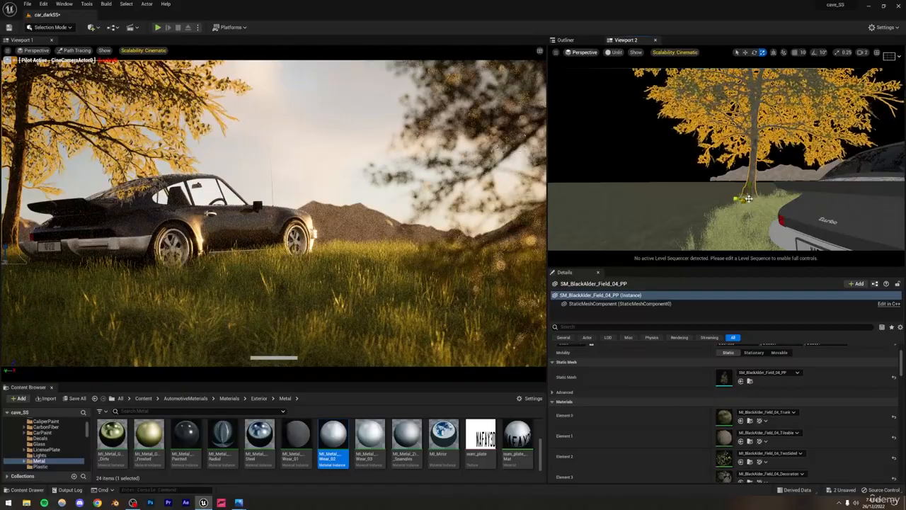
Step: Enlarge the black alder uniformly, shift it outward toward the edge of the camera frame, and deselect it
mouse_move(749, 199)
mouse_down()
mouse_move(766, 184)
mouse_move(745, 202)
mouse_up()
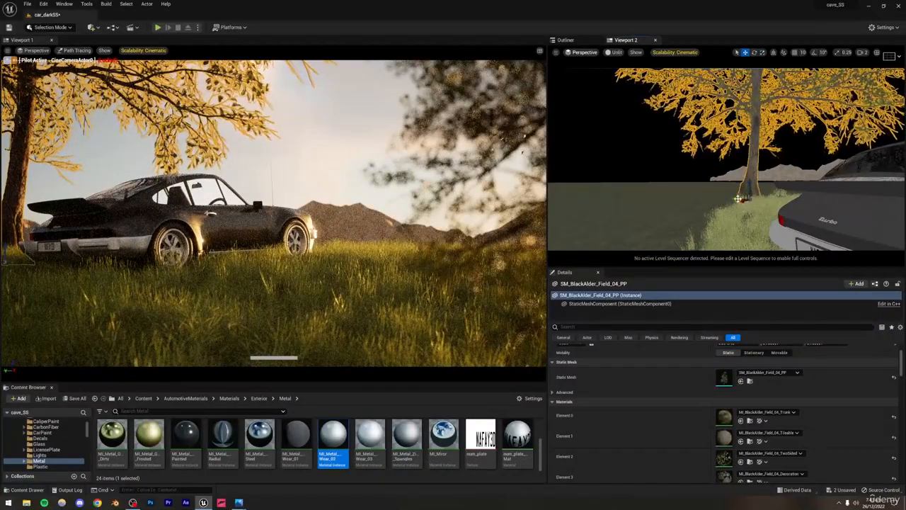
drag(736, 200, 729, 198)
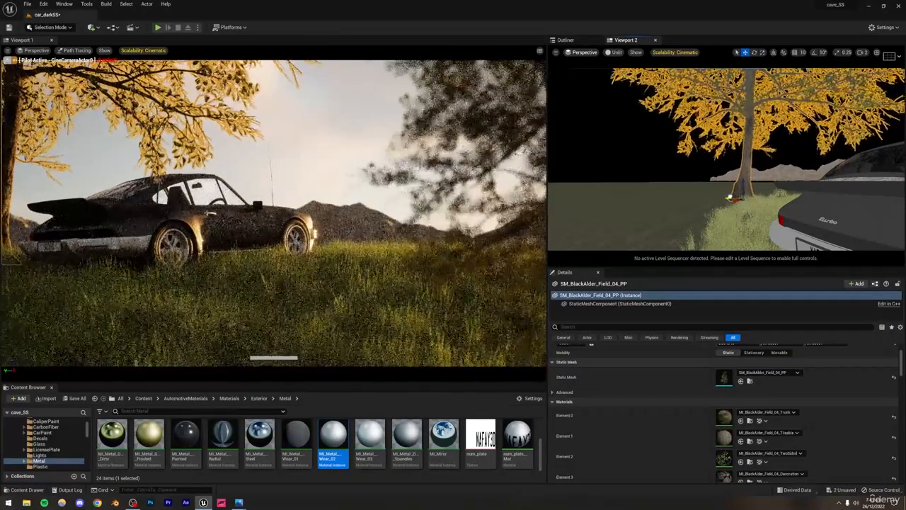
click(303, 122)
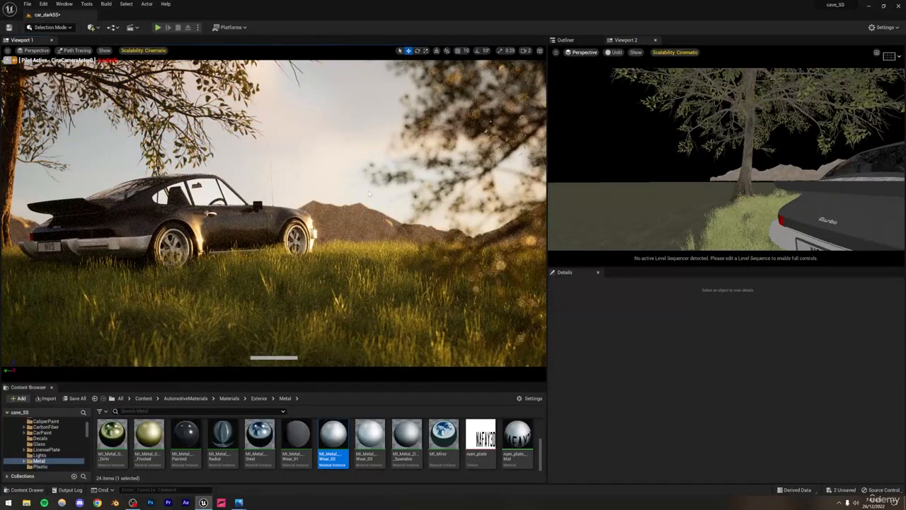
Step: Reposition the Var3 sandstone terrain and add a duplicate terrain piece behind the car to reshape the mountain range
click(352, 223)
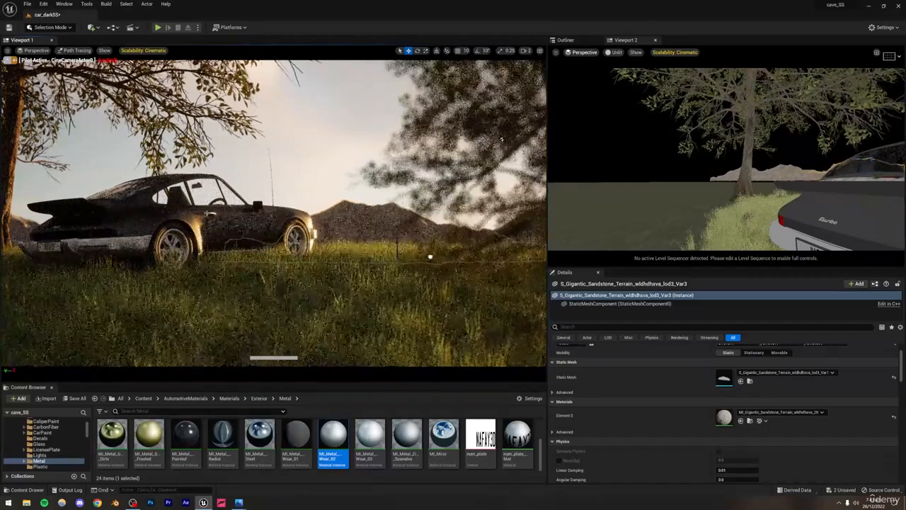
click(324, 140)
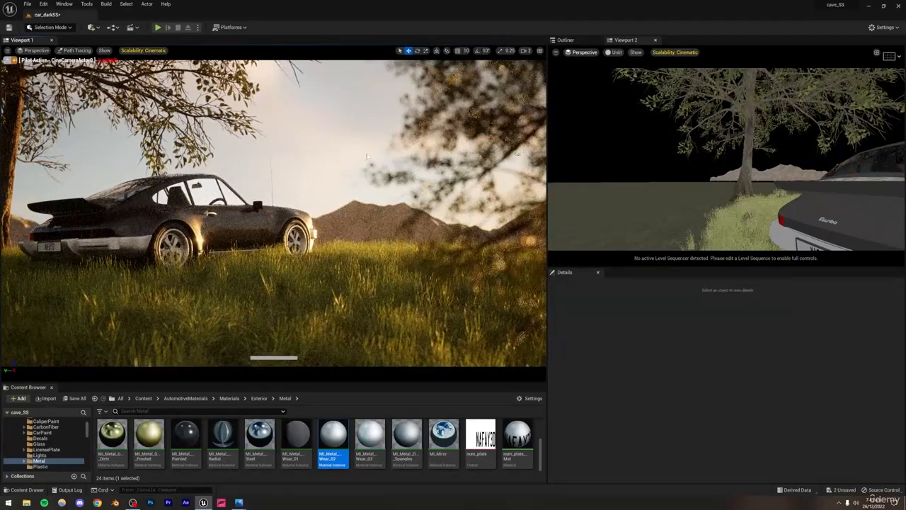
click(372, 218)
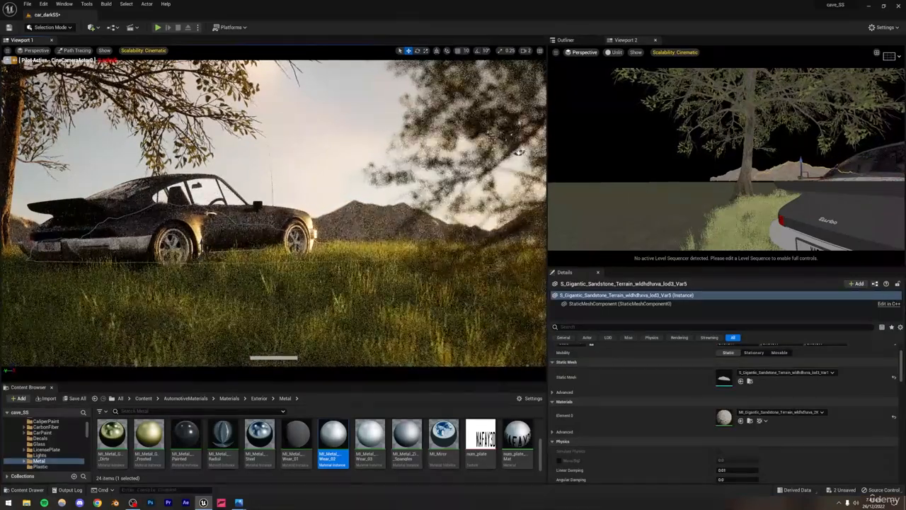
drag(519, 152, 218, 214)
key(Escape)
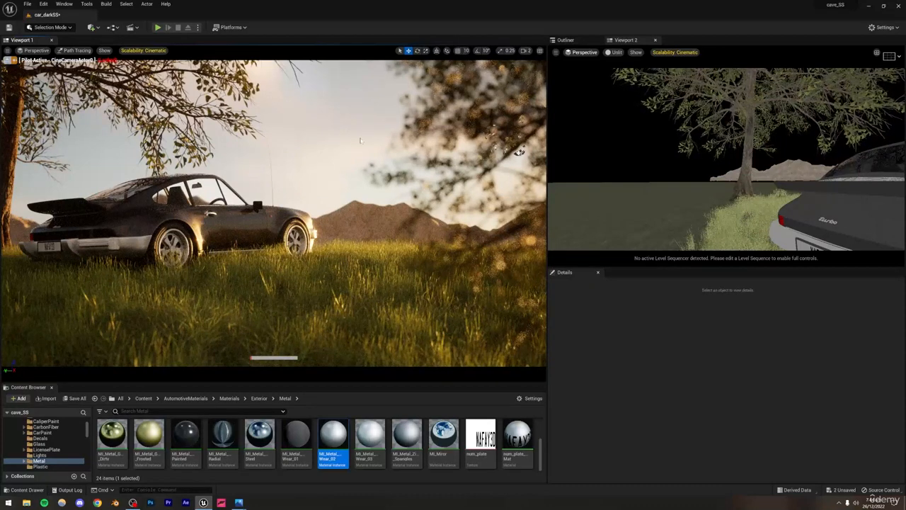
Step: Collapse the porsche911 folder in the Outliner and set VolumetricCloud0's Layer Bottom Altitude to 20
click(566, 40)
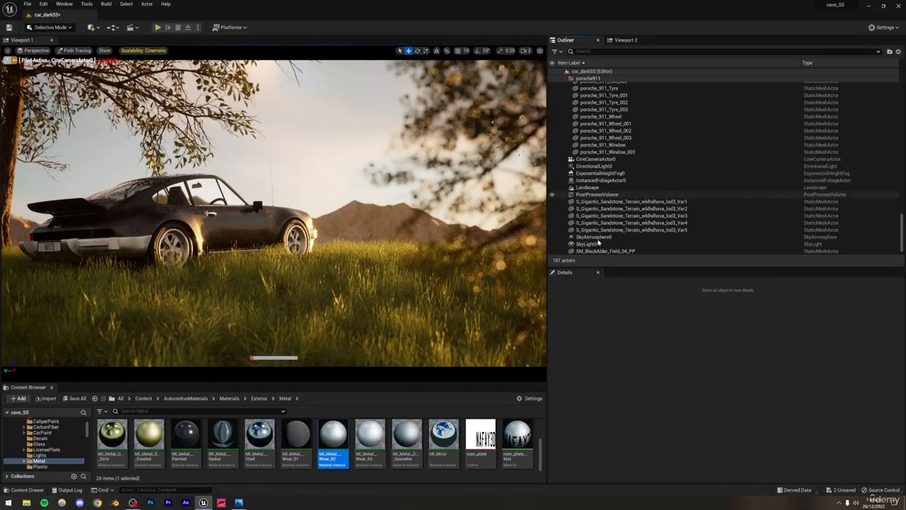
scroll(610, 202, up, 15)
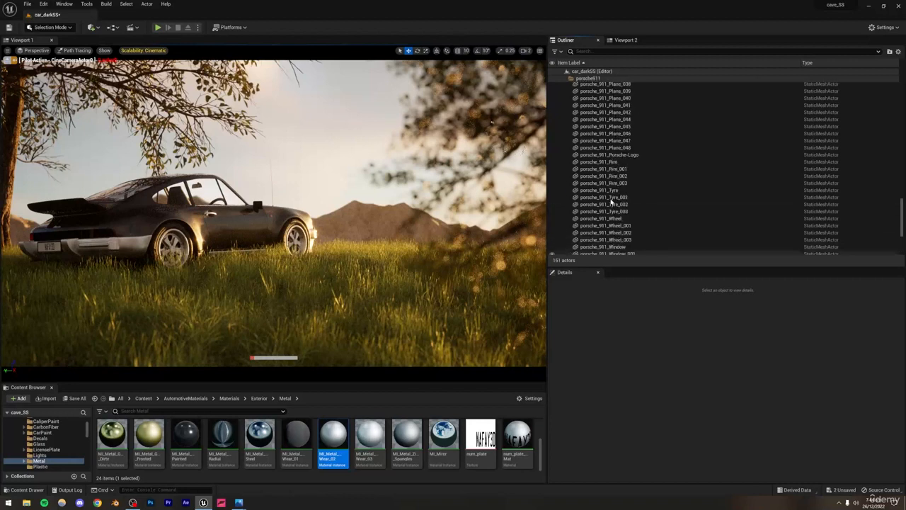
scroll(603, 162, up, 5)
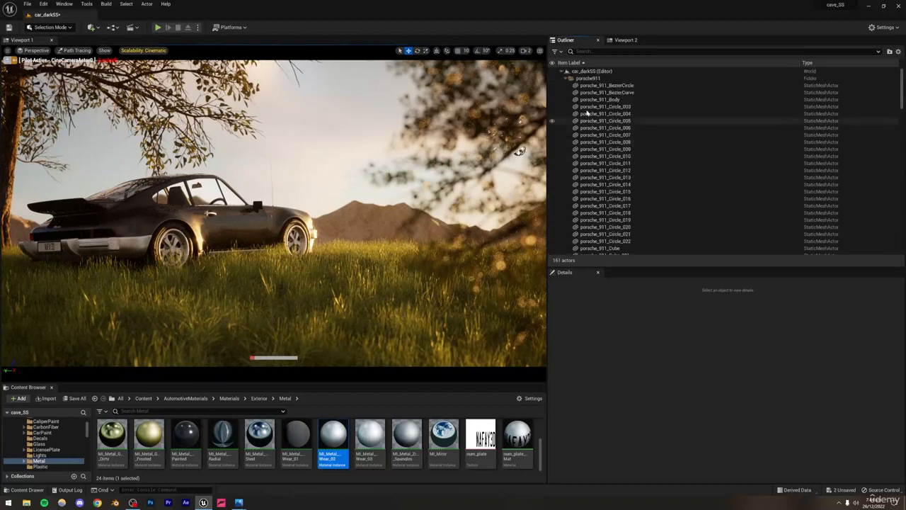
click(566, 78)
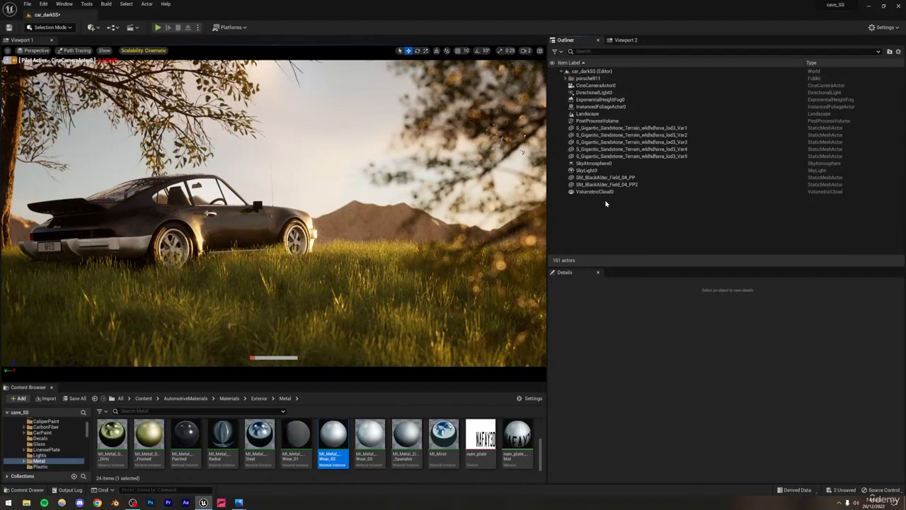
click(601, 192)
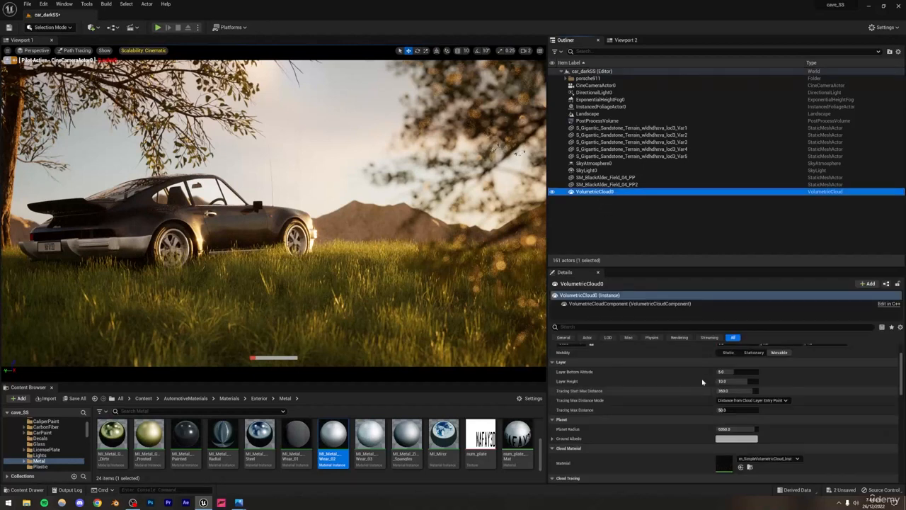
mouse_move(736, 371)
mouse_down()
mouse_move(758, 371)
mouse_move(714, 371)
mouse_move(758, 371)
mouse_move(737, 371)
mouse_up()
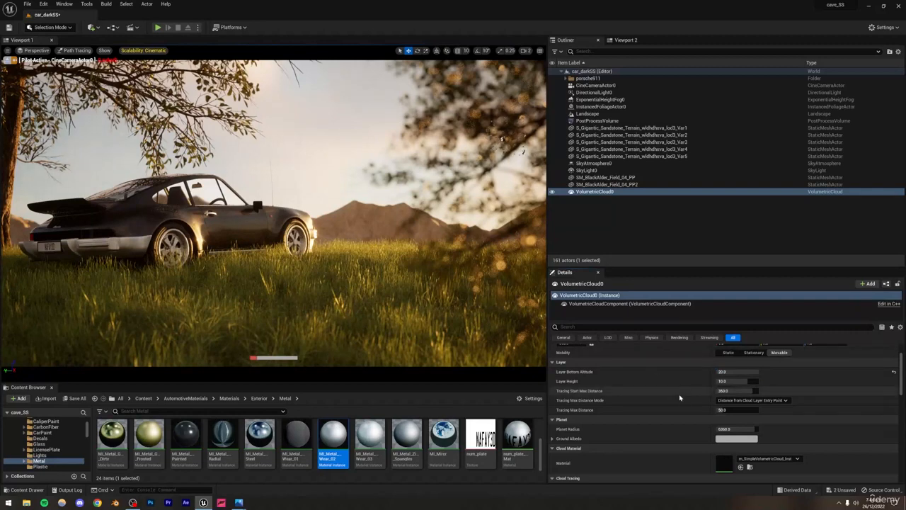
scroll(682, 398, down, 1)
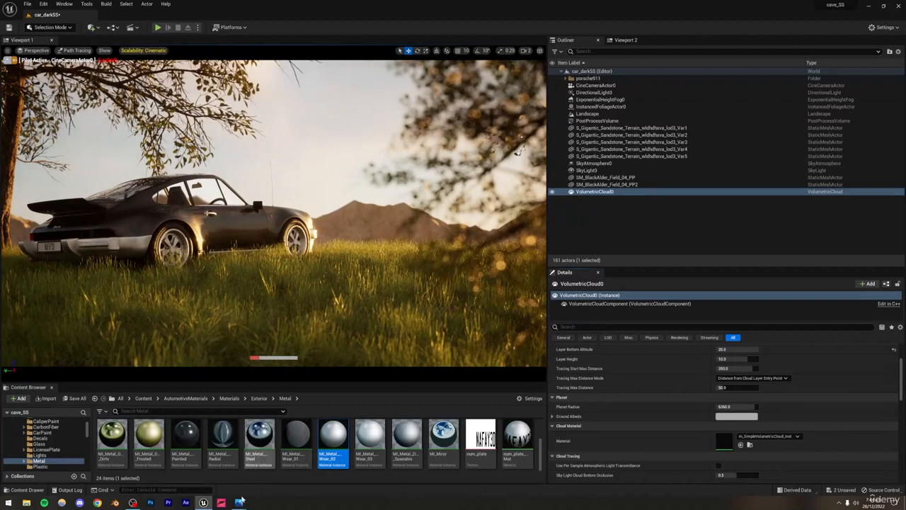
Step: Compare the scene with the reference image car dark.PNG and save the level
click(204, 445)
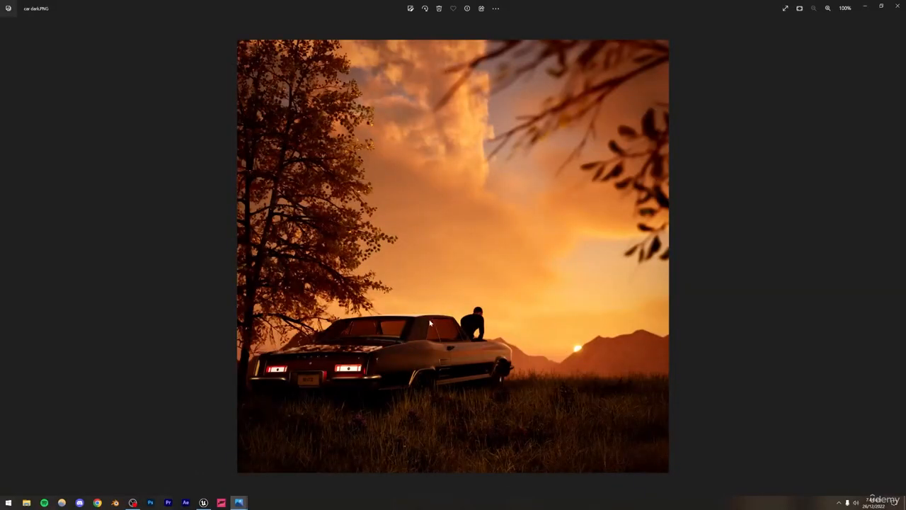
click(203, 502)
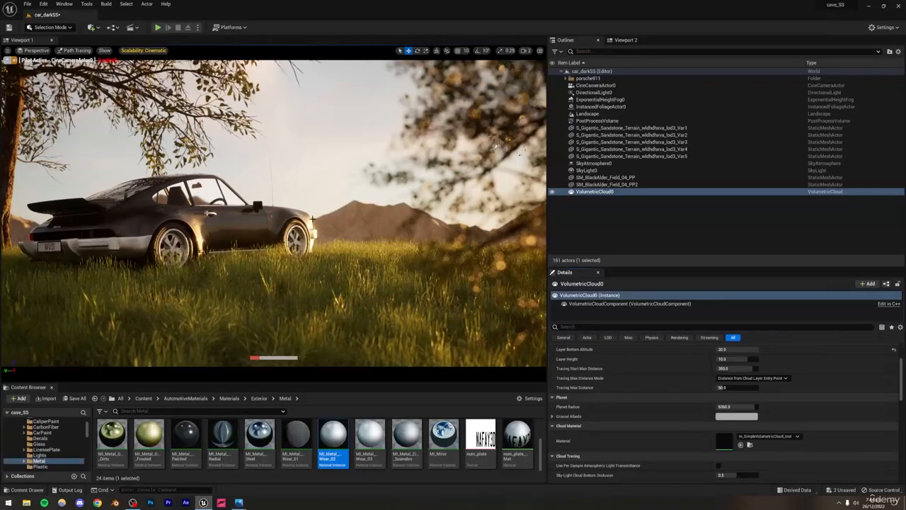
key(ctrl+s)
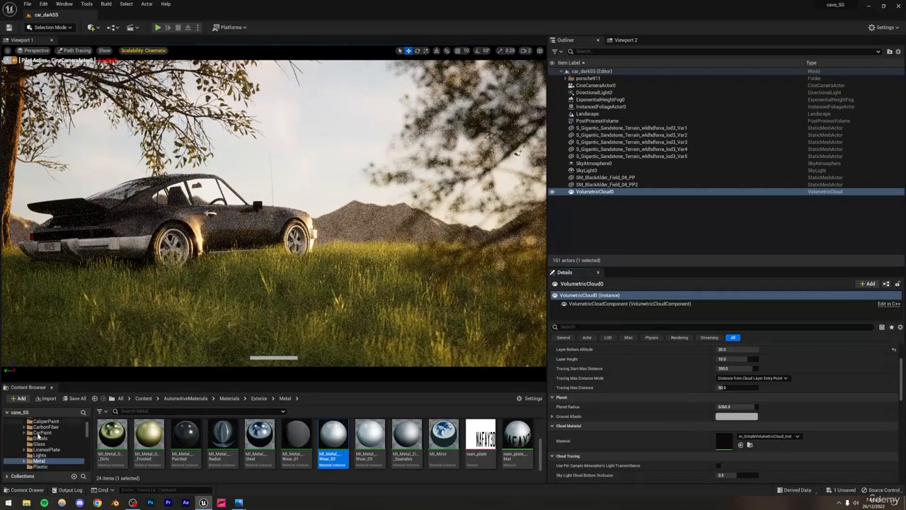
Step: Place the Start_Walking animated character from the main Content folder in the grass near the car's front
scroll(22, 443, up, 3)
click(44, 432)
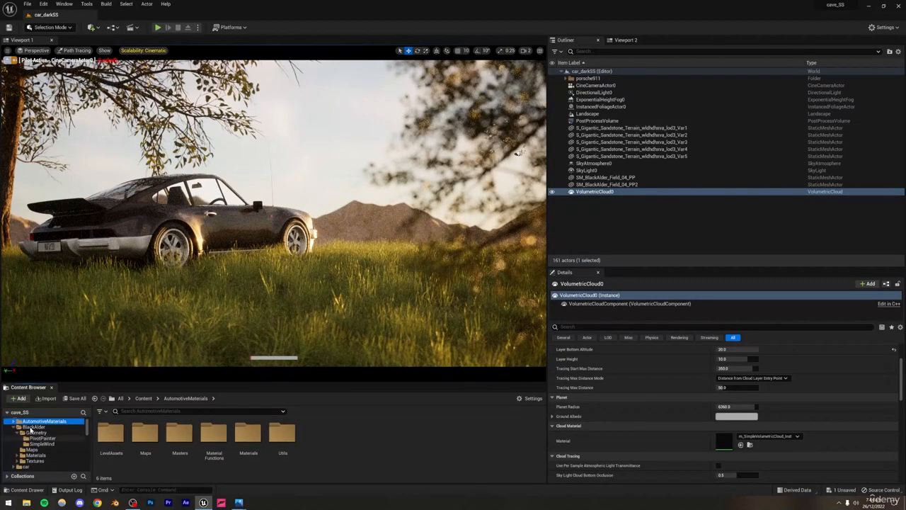
click(29, 427)
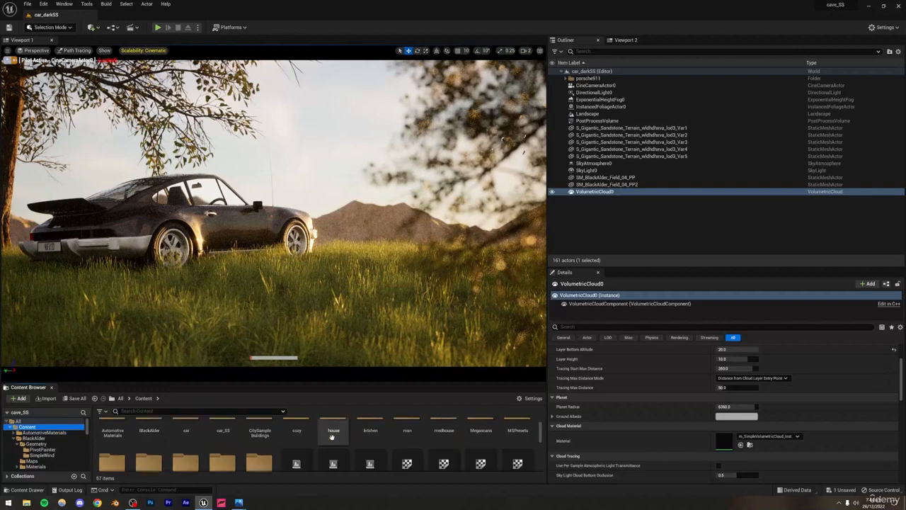
scroll(332, 437, down, 1)
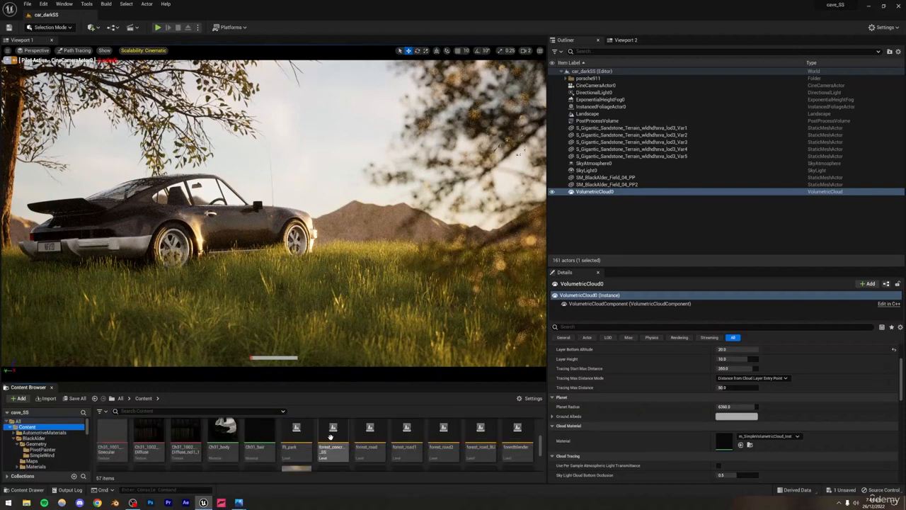
scroll(332, 437, down, 3)
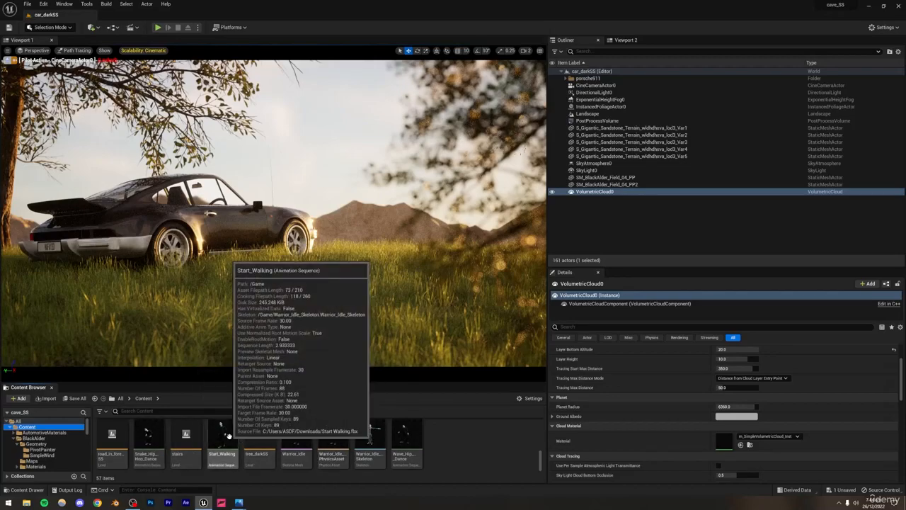
drag(223, 435, 354, 276)
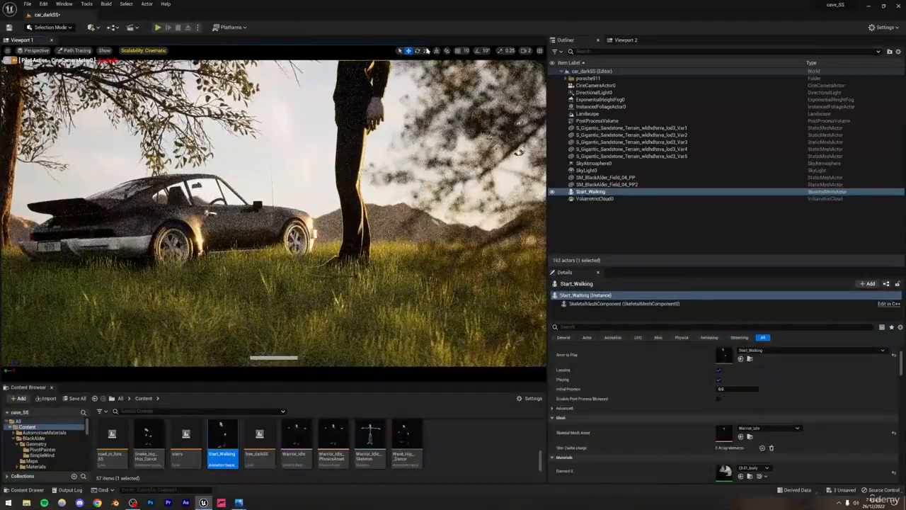
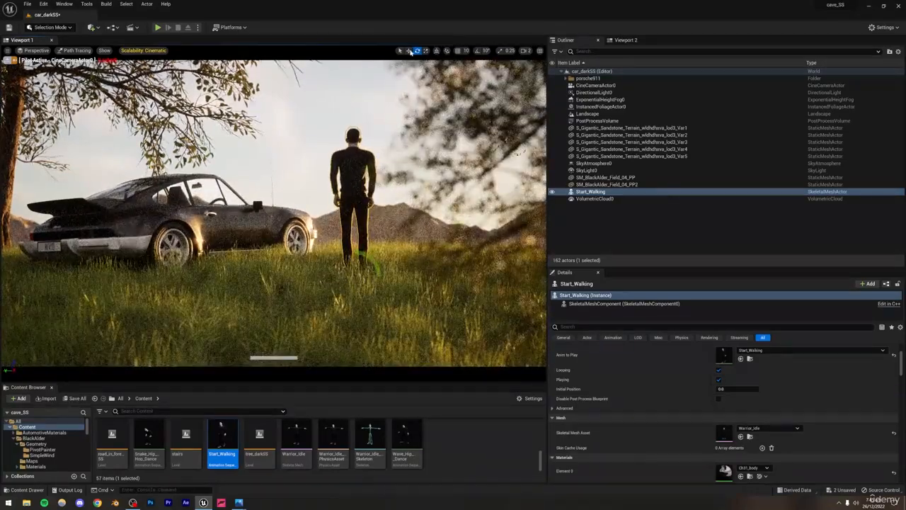
Step: Move the Start_Walking character across the grass to stand beside the car's rear bumper
drag(329, 275, 220, 274)
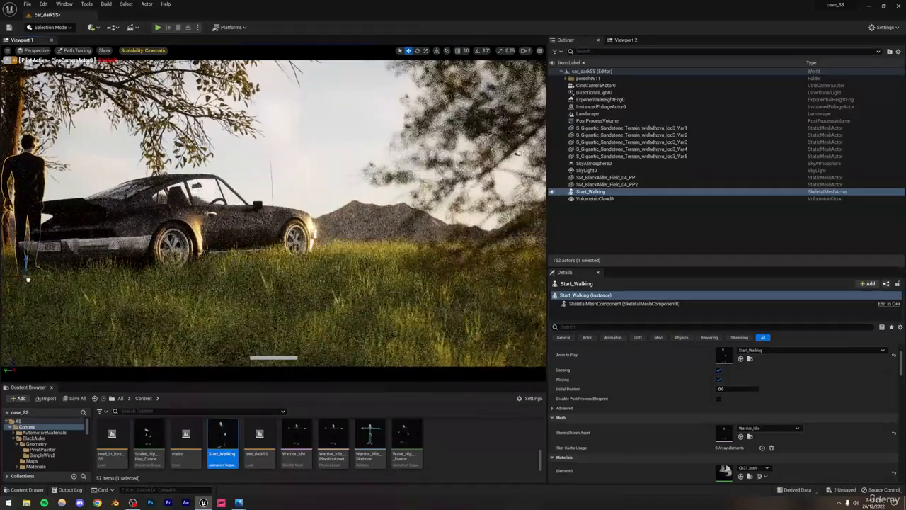
drag(3, 277, 11, 278)
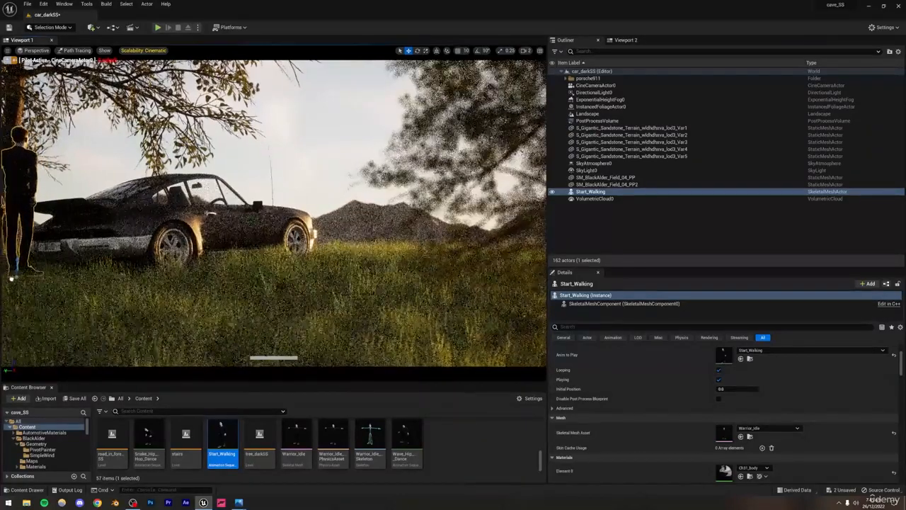
click(329, 133)
key(ctrl+z)
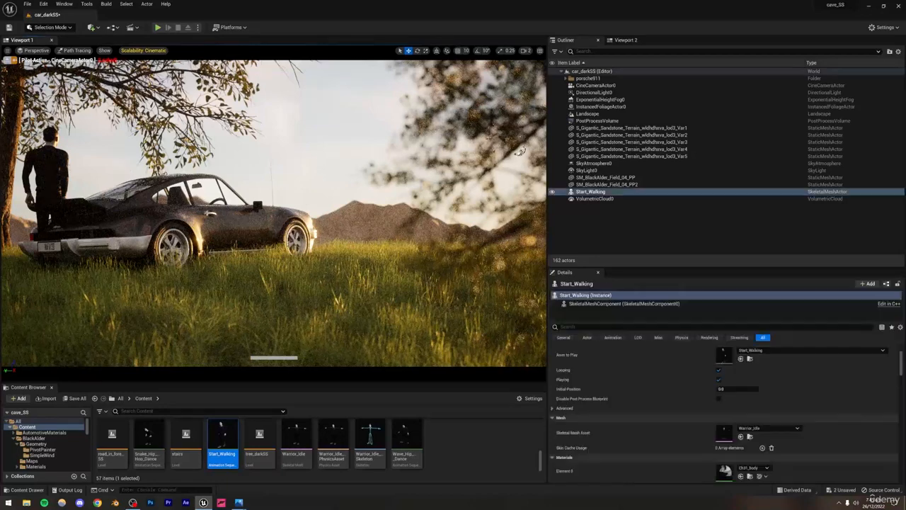
click(625, 41)
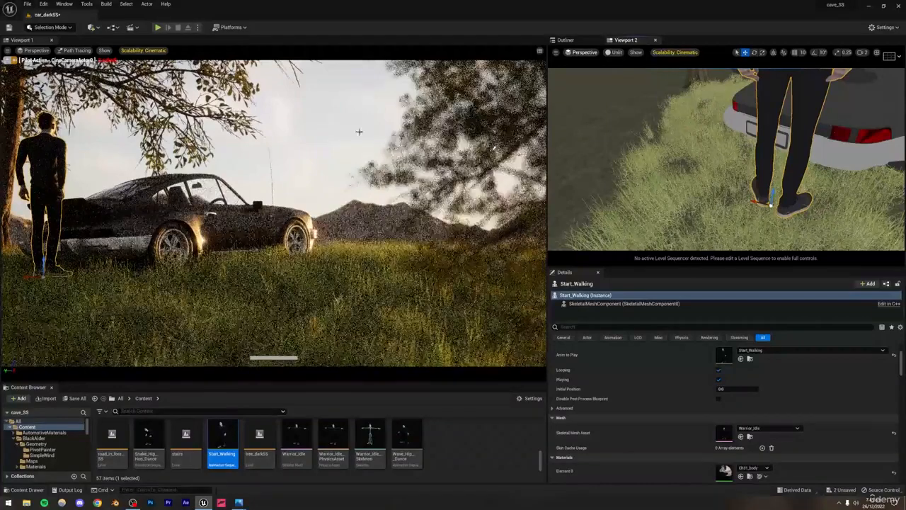
click(333, 126)
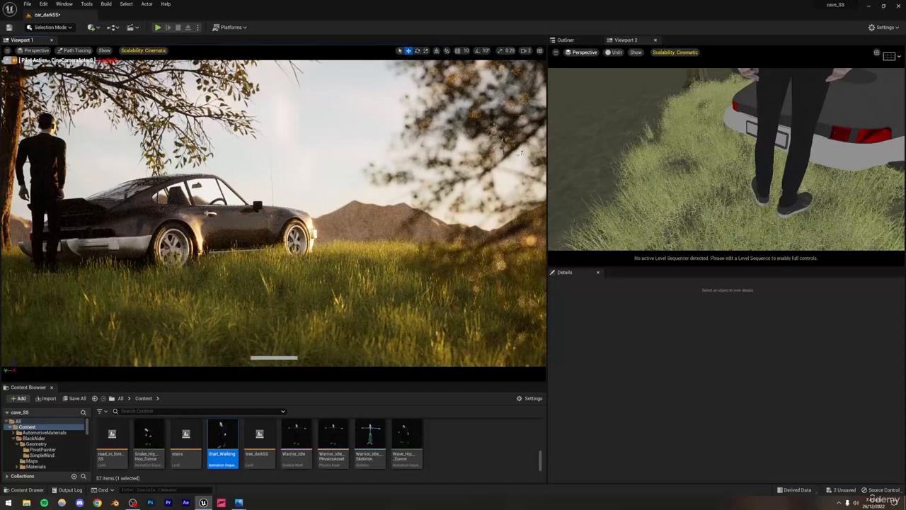
Step: Select the Start_Walking character, hide it in the level and clear the selection
click(70, 161)
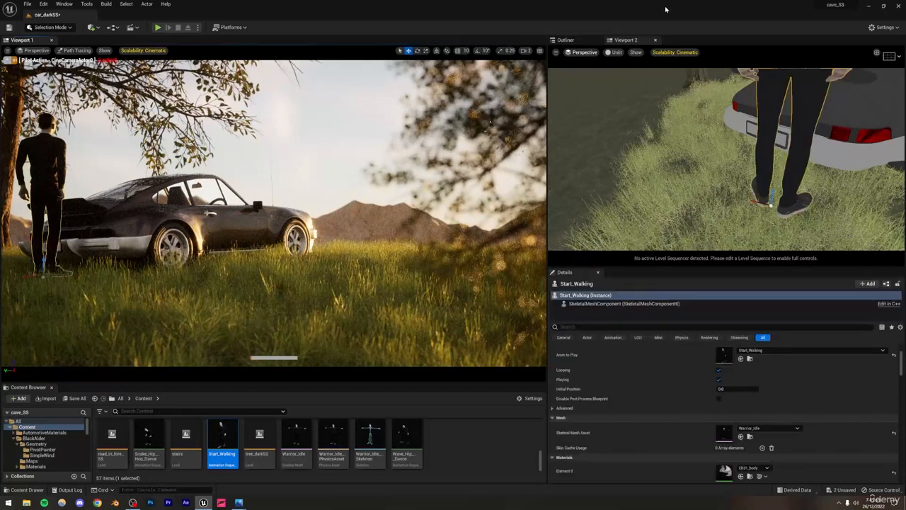
click(568, 41)
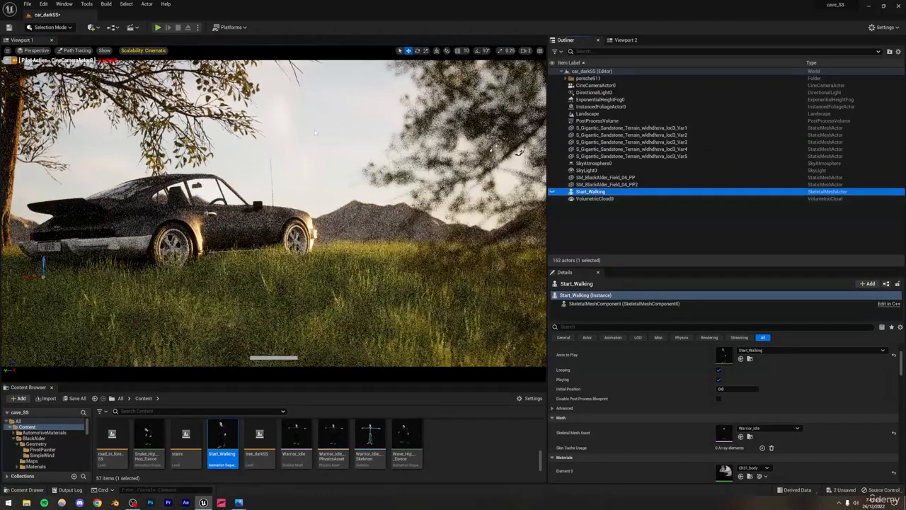
click(342, 131)
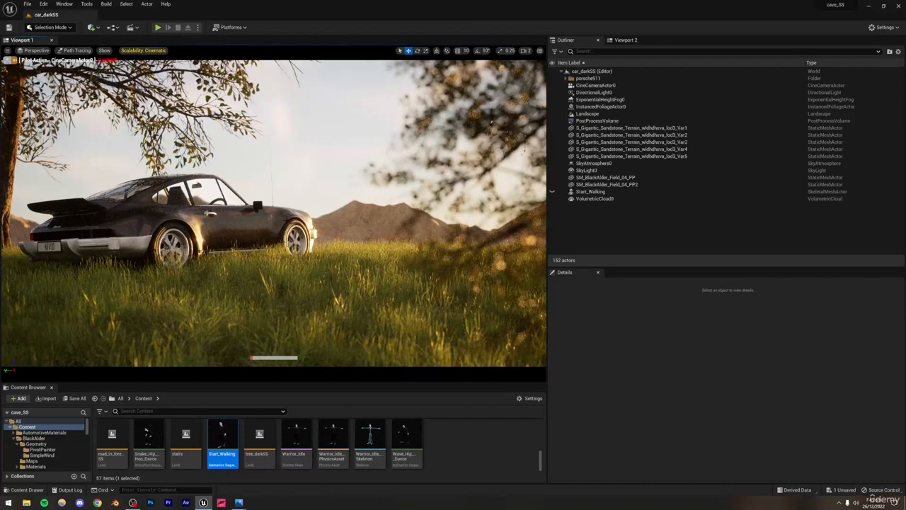
Step: Try a different sun angle by rotating DirectionalLight0, undo the rotation and deselect the light
click(595, 93)
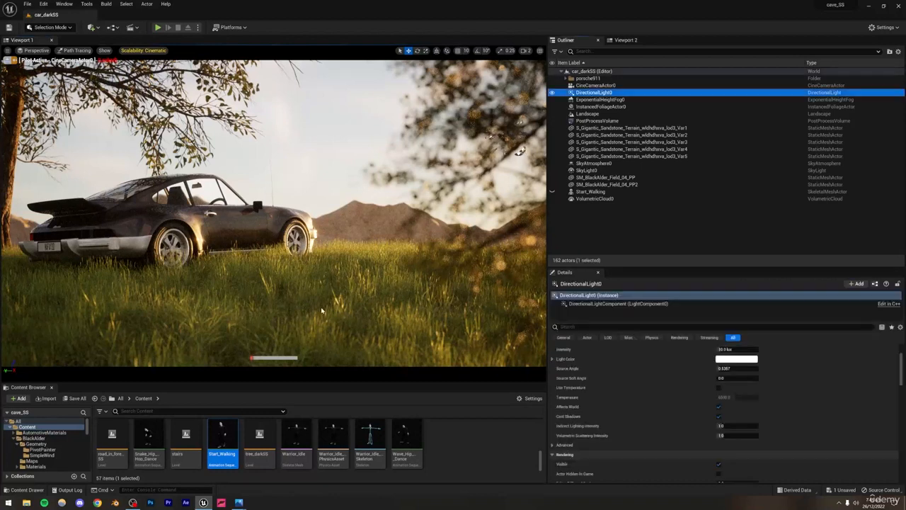
click(417, 51)
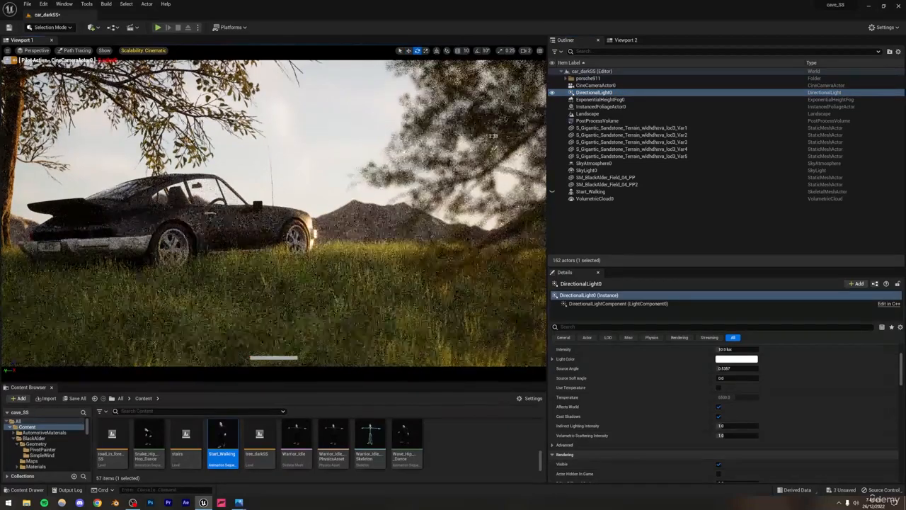
mouse_move(494, 135)
mouse_down()
mouse_move(520, 150)
mouse_move(485, 137)
mouse_move(504, 140)
mouse_move(491, 121)
mouse_move(499, 137)
mouse_move(520, 133)
mouse_up()
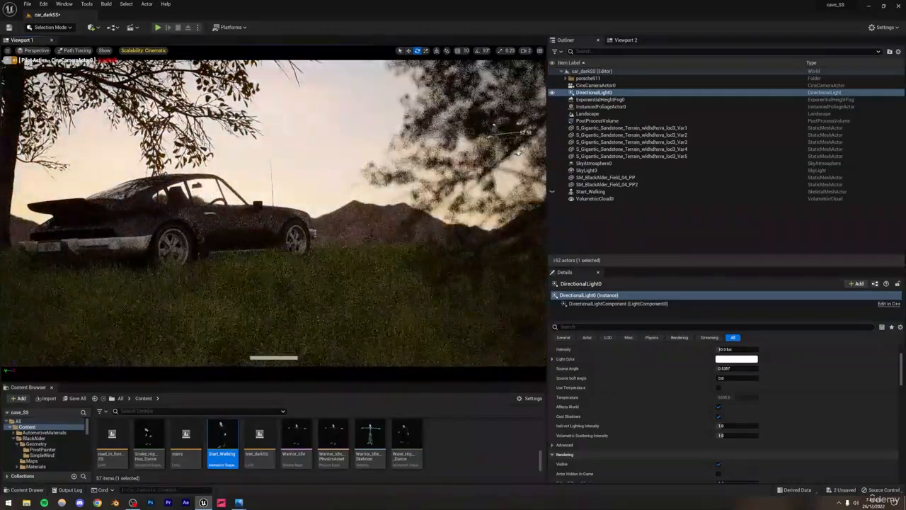
key(ctrl+z)
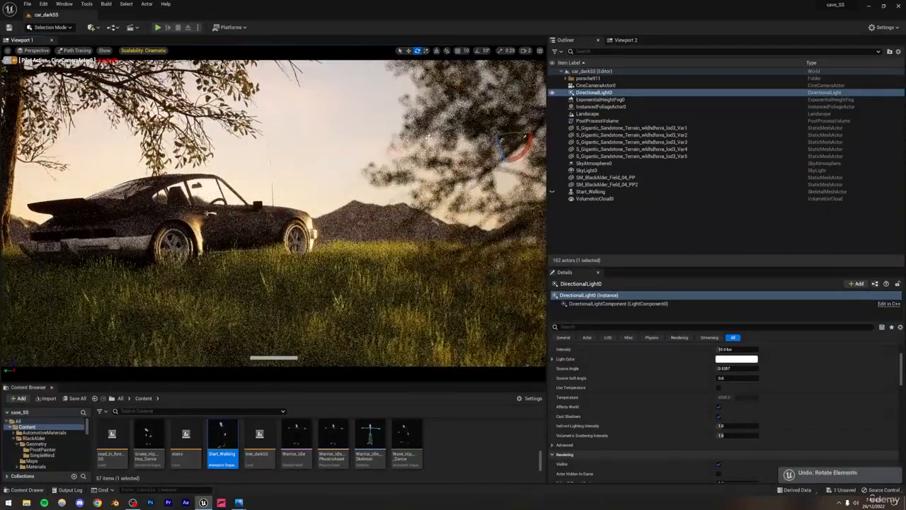
click(313, 154)
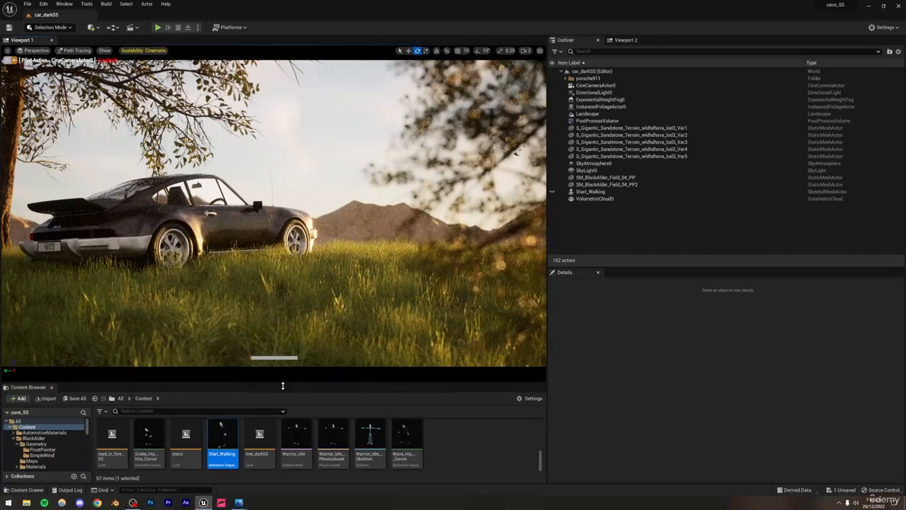
Step: Switch the camera viewport to Lit and capture a high resolution screenshot with a size multiplier of 2
click(75, 50)
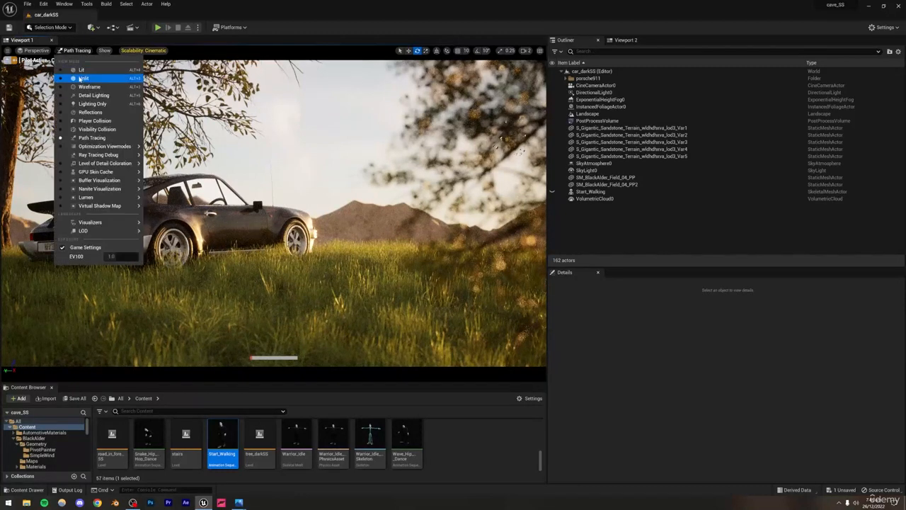
click(82, 70)
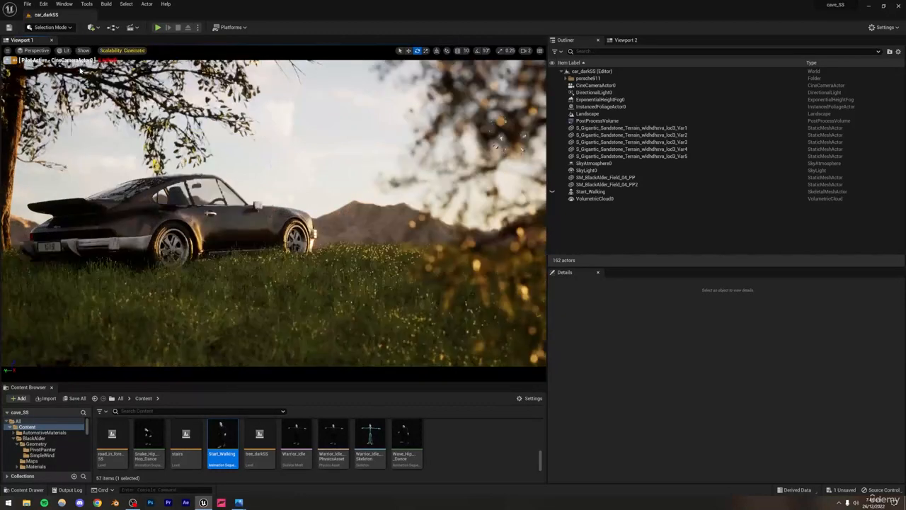
click(6, 50)
click(55, 194)
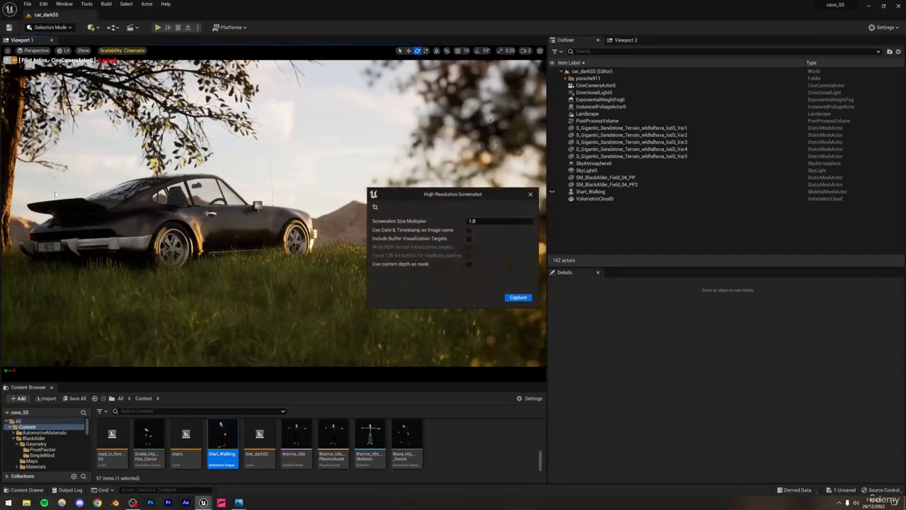
click(495, 220)
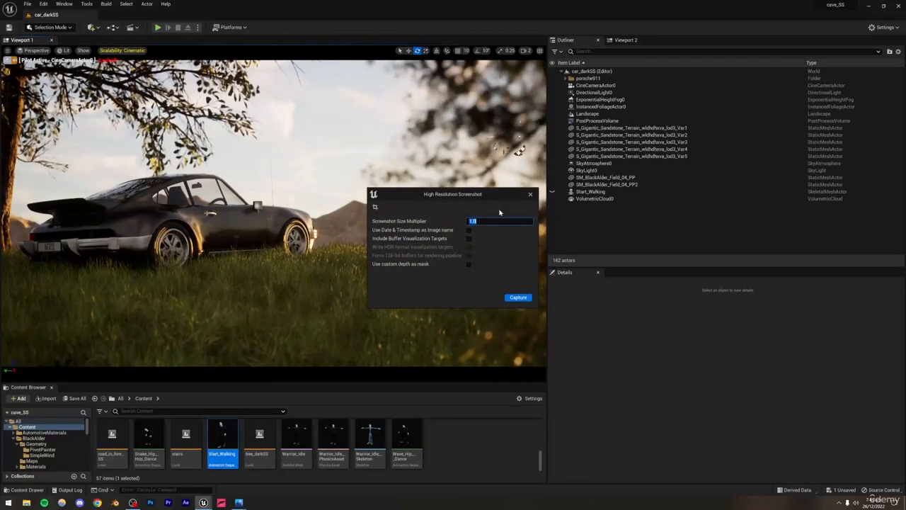
text(2)
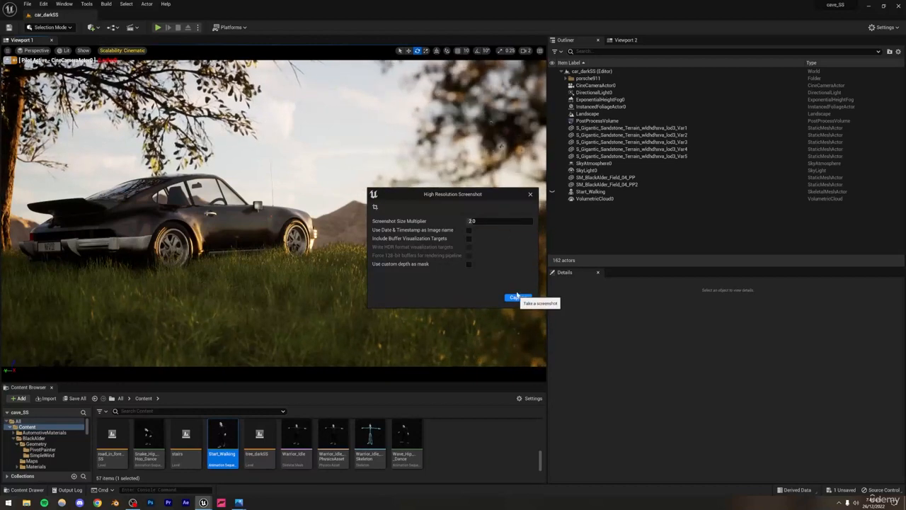
click(517, 297)
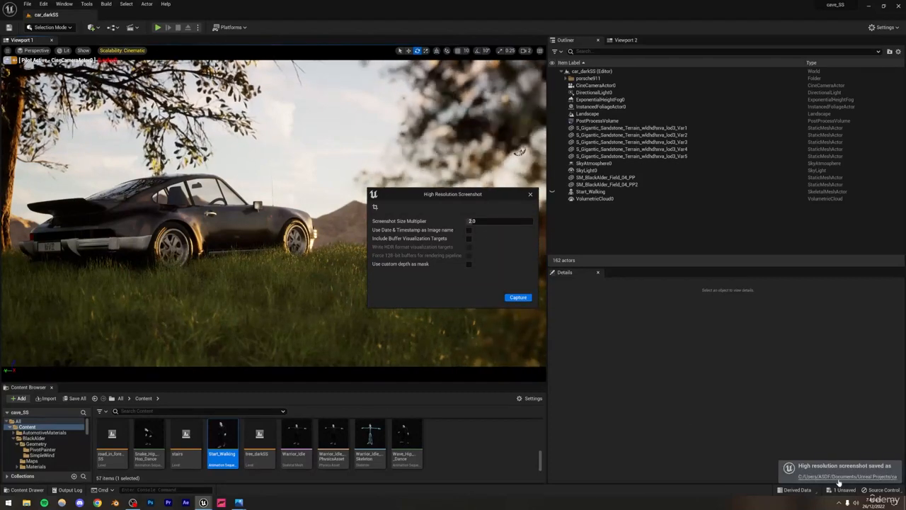
Step: Open the saved HighresScreenshot00037.png from its folder and examine the car and grass up close
click(833, 479)
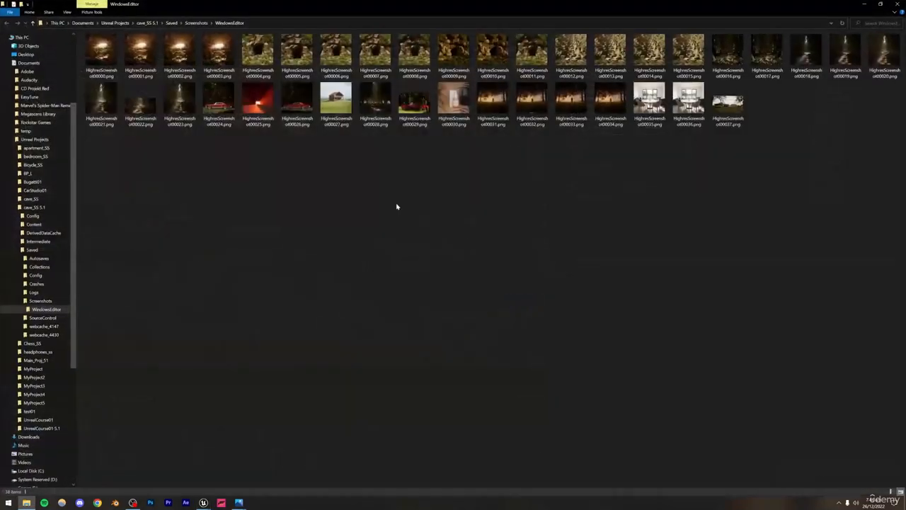
double_click(729, 110)
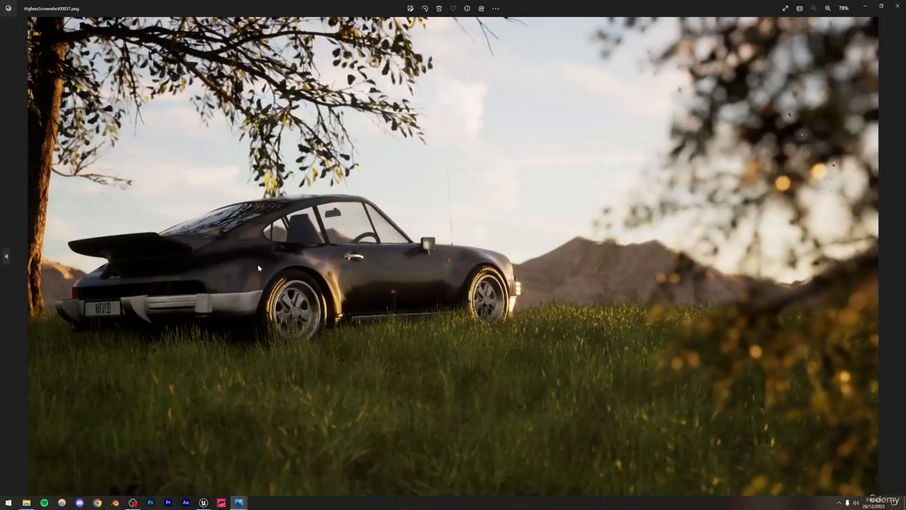
scroll(267, 277, up, 4)
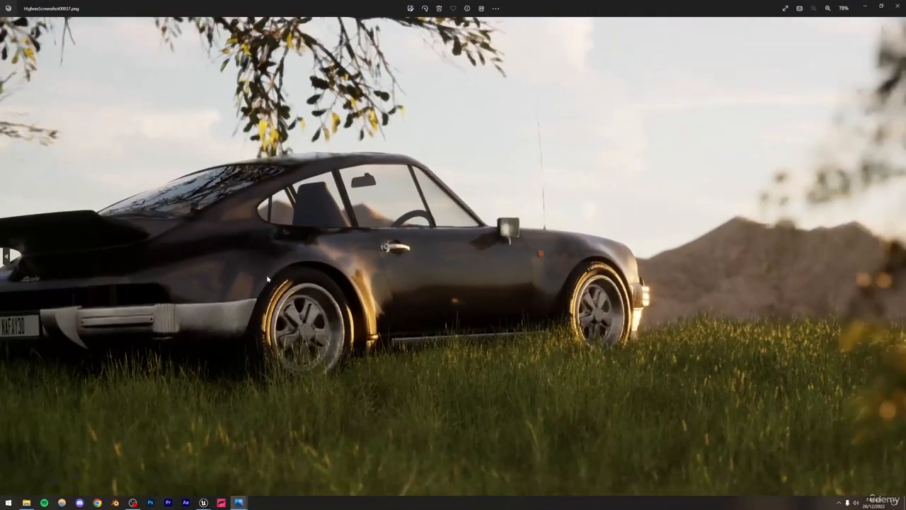
scroll(267, 302, down, 4)
Step: Switch back to Unreal Editor, close the High Resolution Screenshot window and leave nothing selected in the scene
click(204, 502)
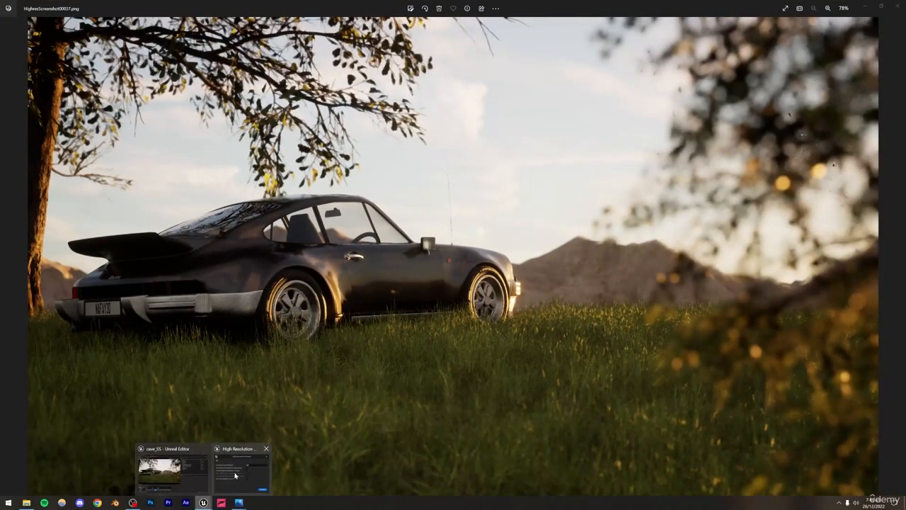
click(234, 475)
click(528, 193)
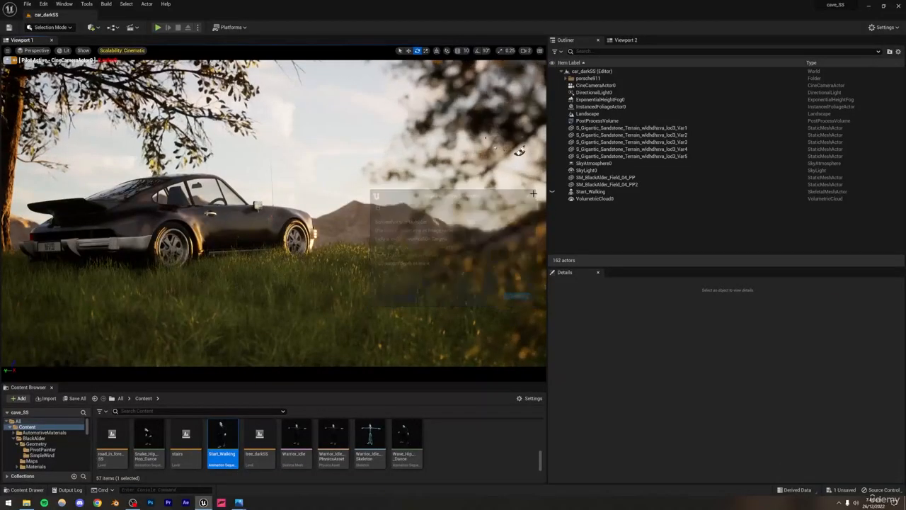
click(518, 152)
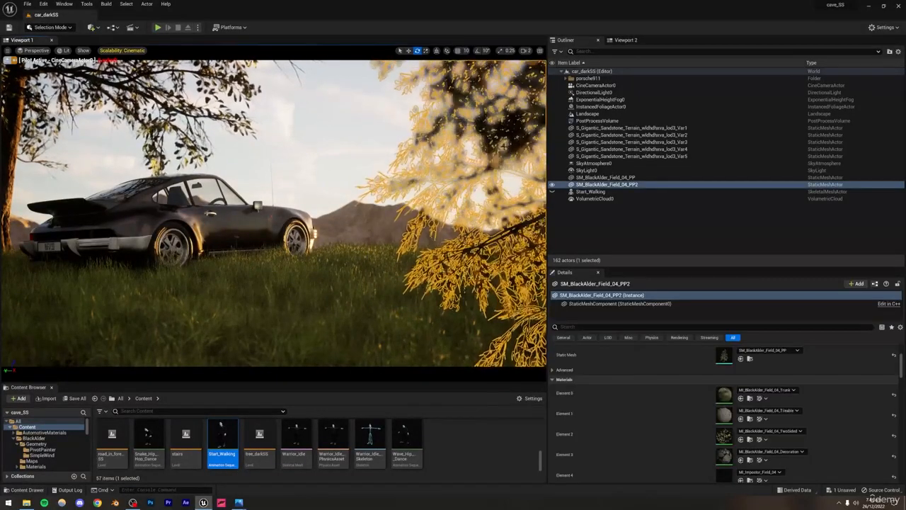
key(Escape)
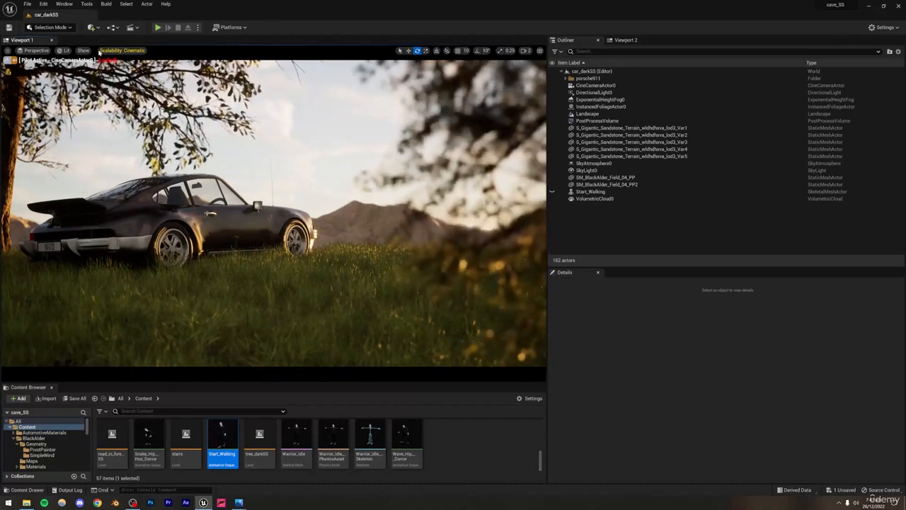
Step: Return the camera viewport to Path Tracing and look through its viewport options
click(62, 50)
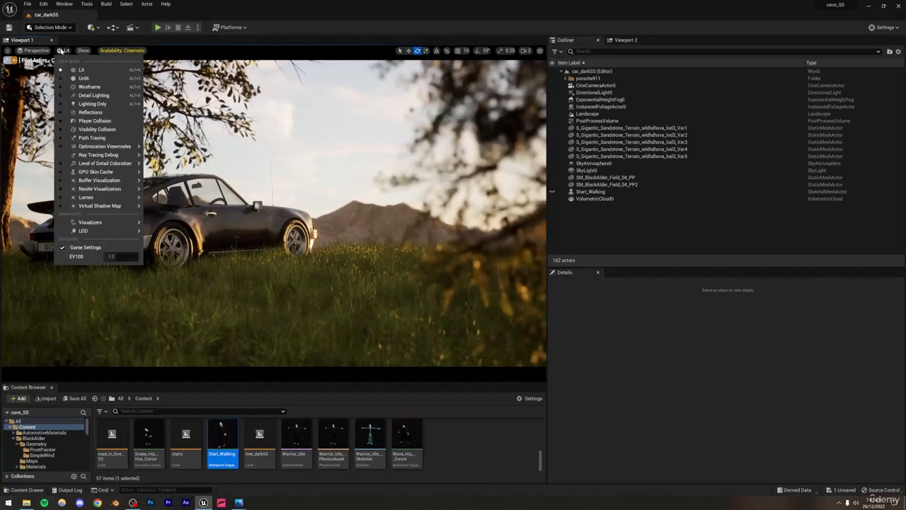
click(92, 137)
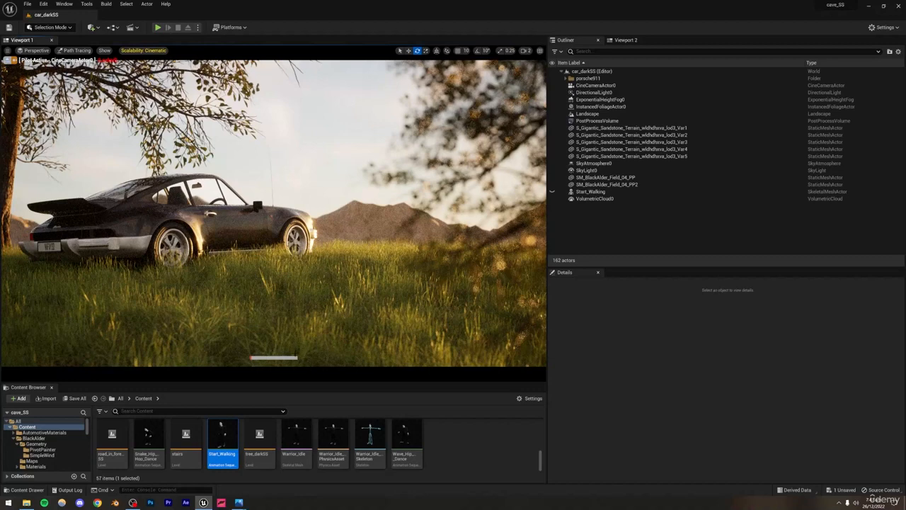
click(8, 50)
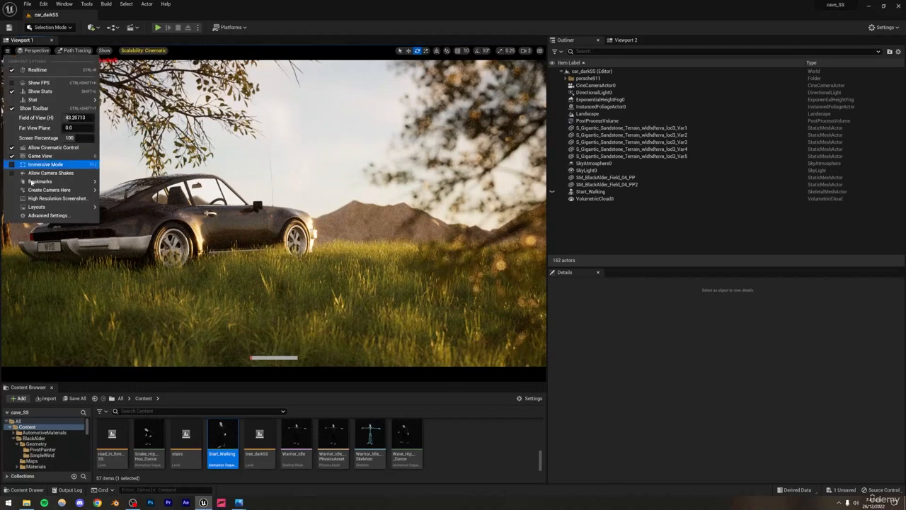
click(128, 200)
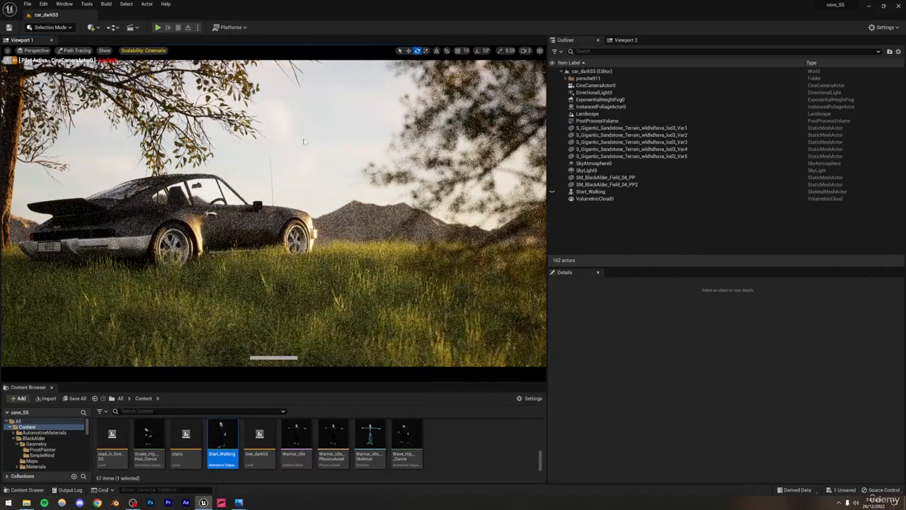